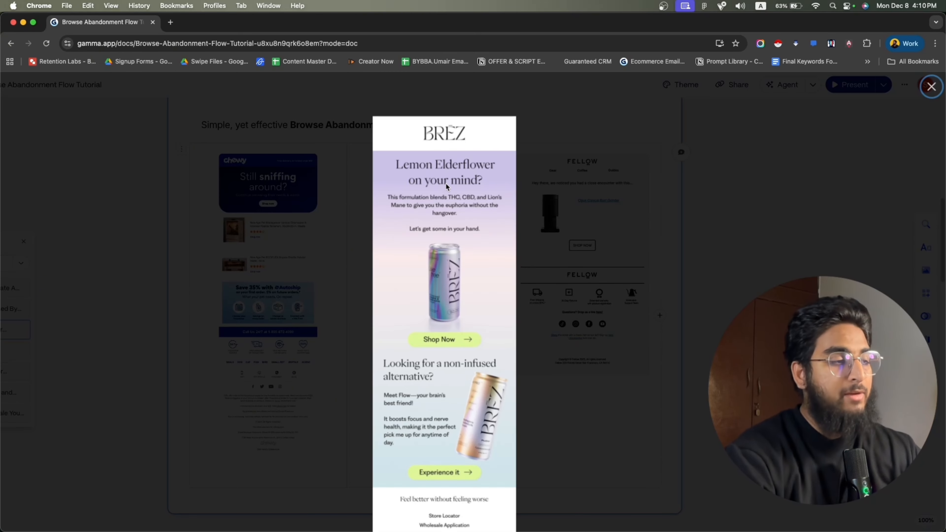
Review the enlarged BREZ browse abandonment email, and view the Fellow example enlarged before returning to the document.
scroll(443, 288, down, 1)
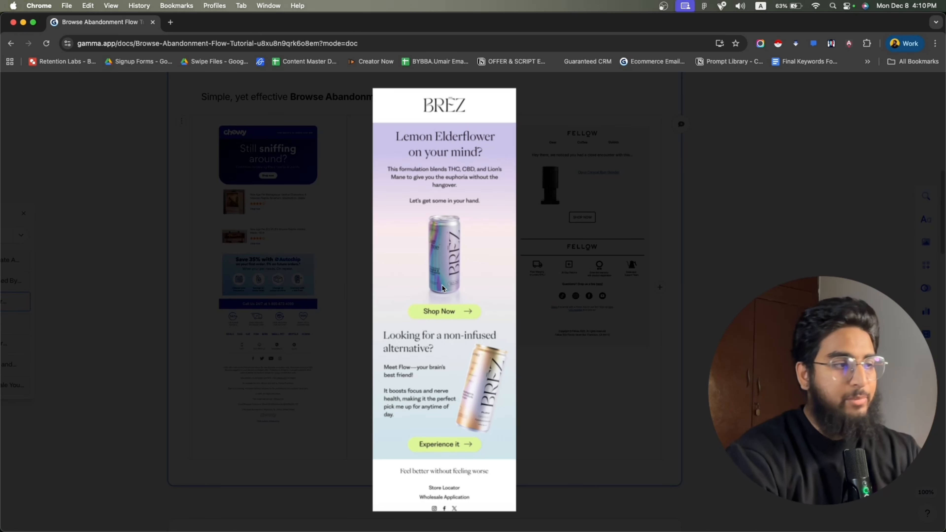
click(546, 365)
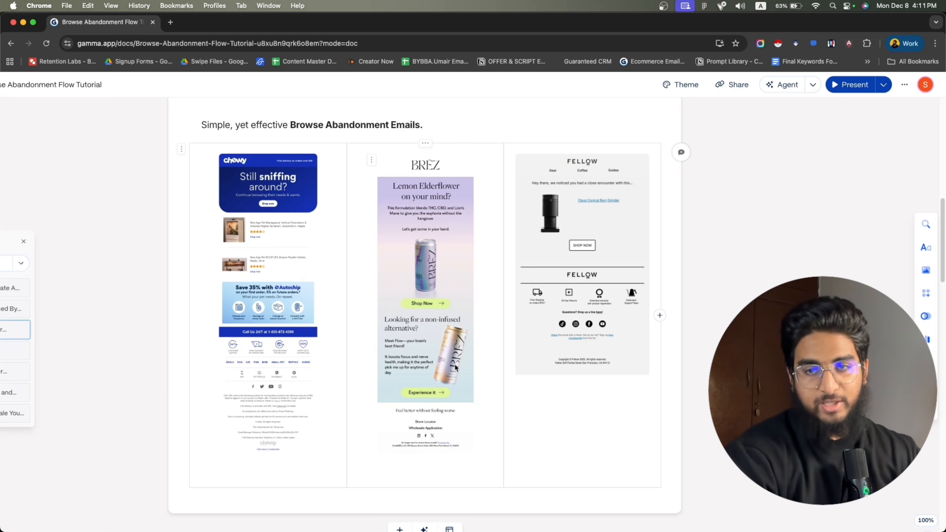
click(547, 372)
click(613, 308)
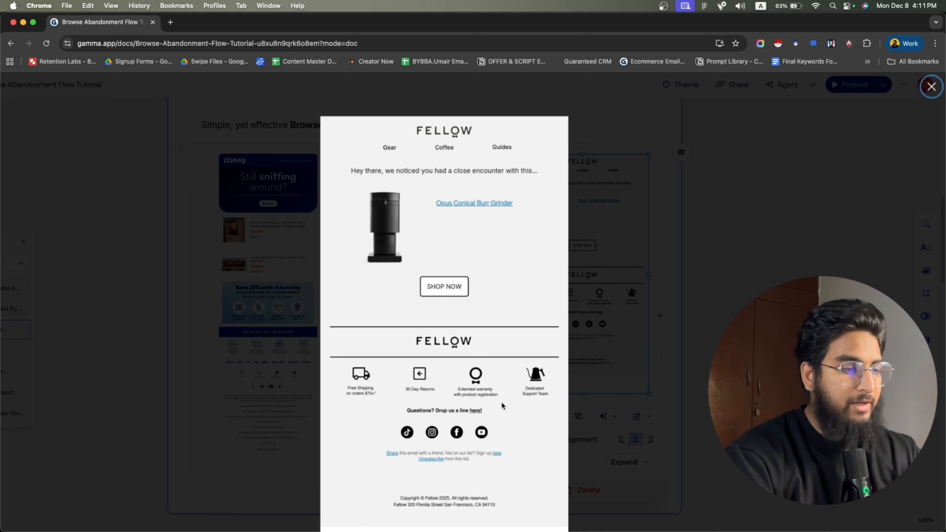
click(693, 285)
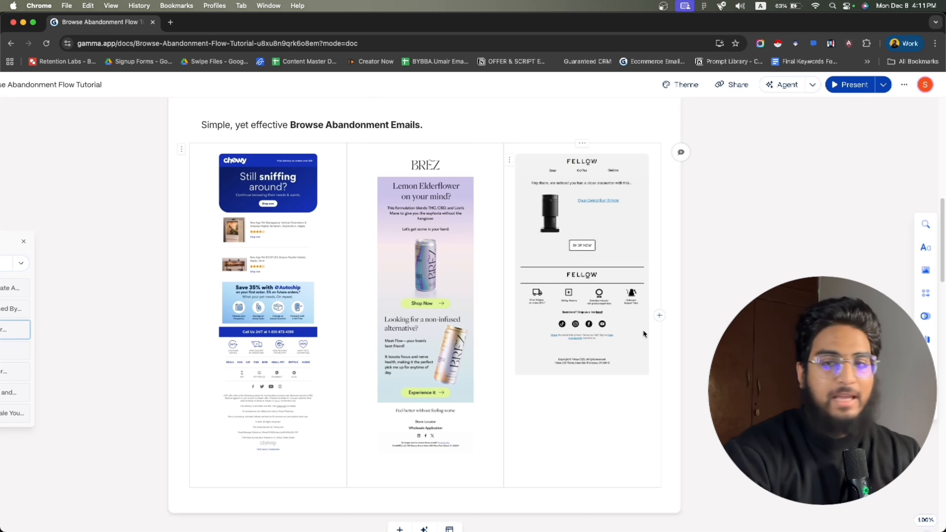
Read through the Browse Abandonment Email Checklist and compare its points with the example emails above it.
scroll(644, 333, down, 6)
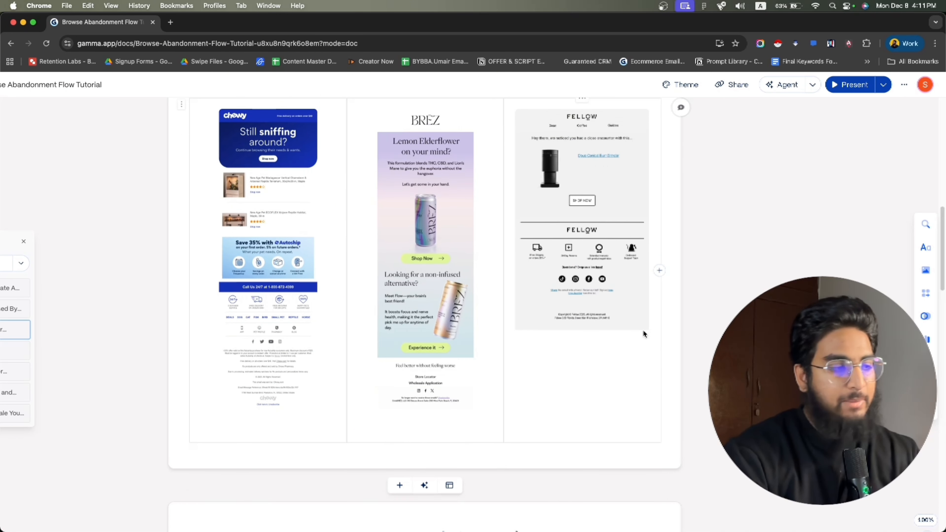
click(241, 396)
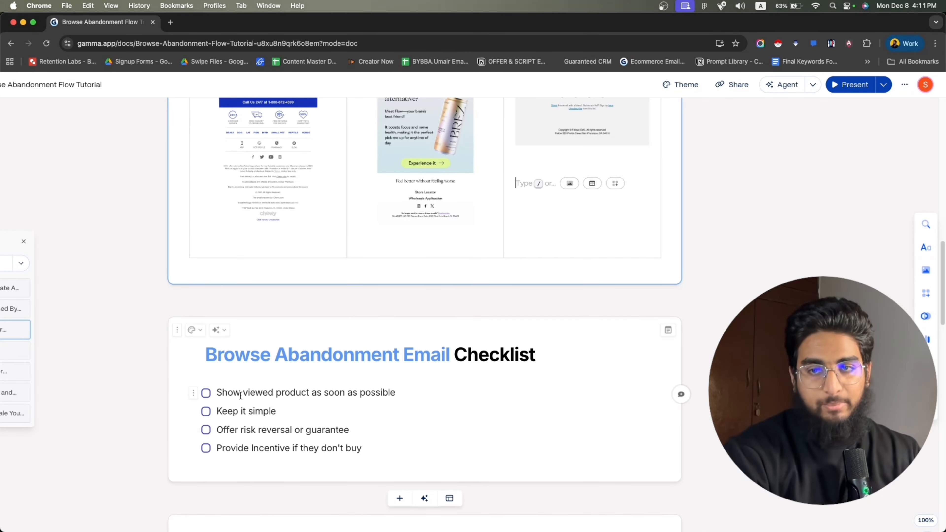
scroll(379, 272, up, 3)
scroll(379, 272, up, 1)
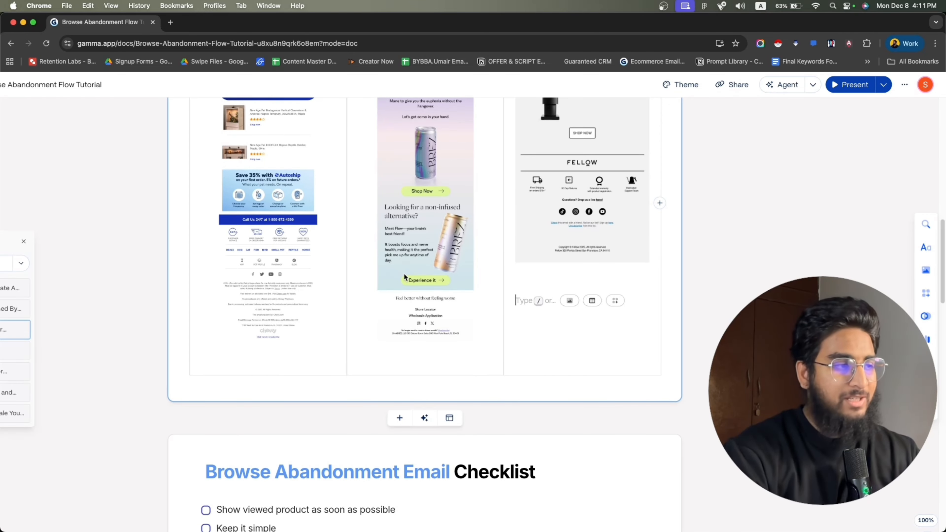
scroll(403, 273, up, 1)
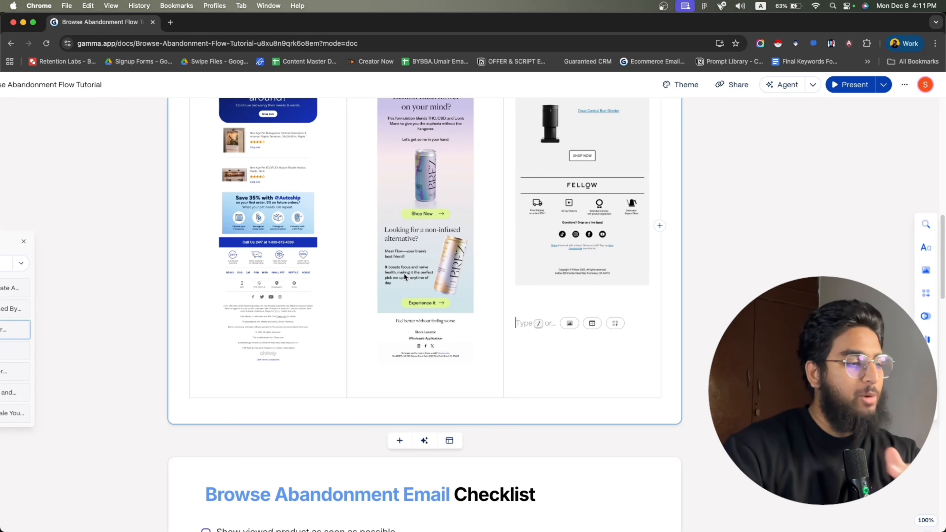
scroll(403, 273, up, 2)
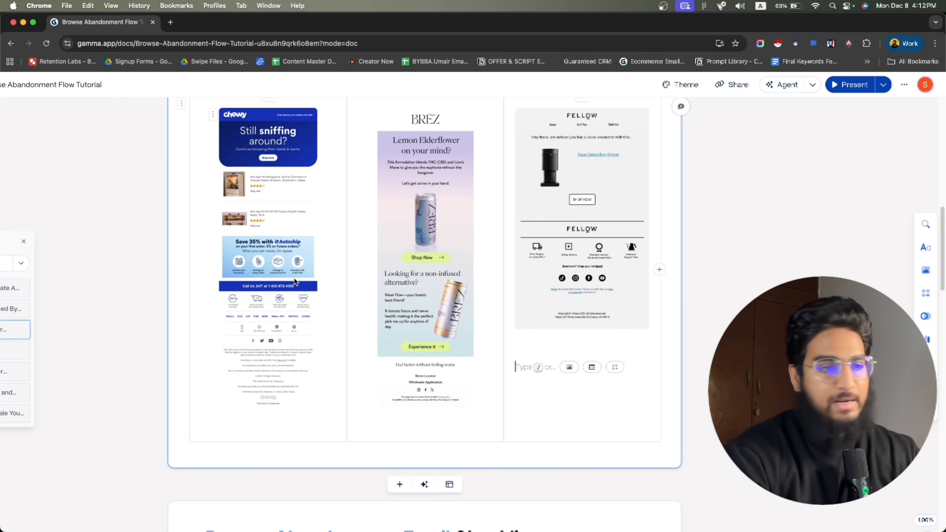
scroll(295, 282, down, 15)
drag(224, 237, 322, 237)
click(370, 263)
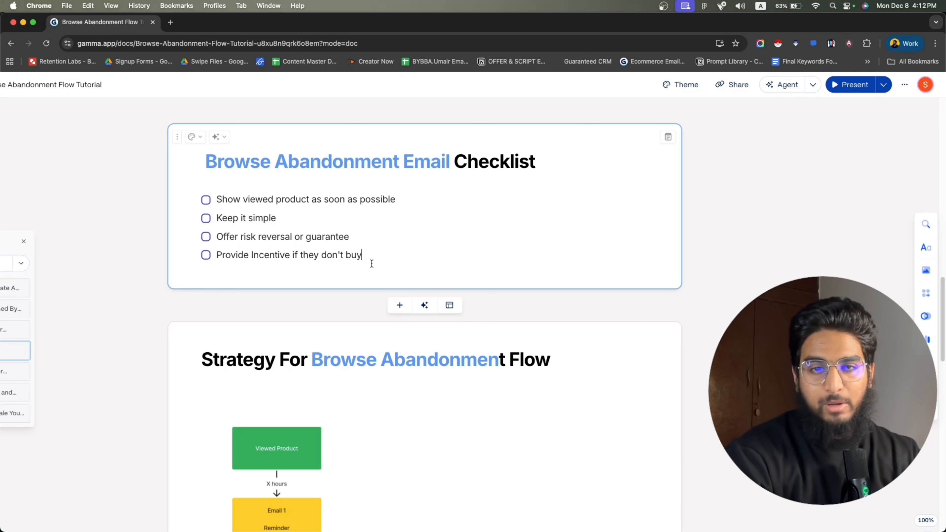
scroll(372, 264, down, 1)
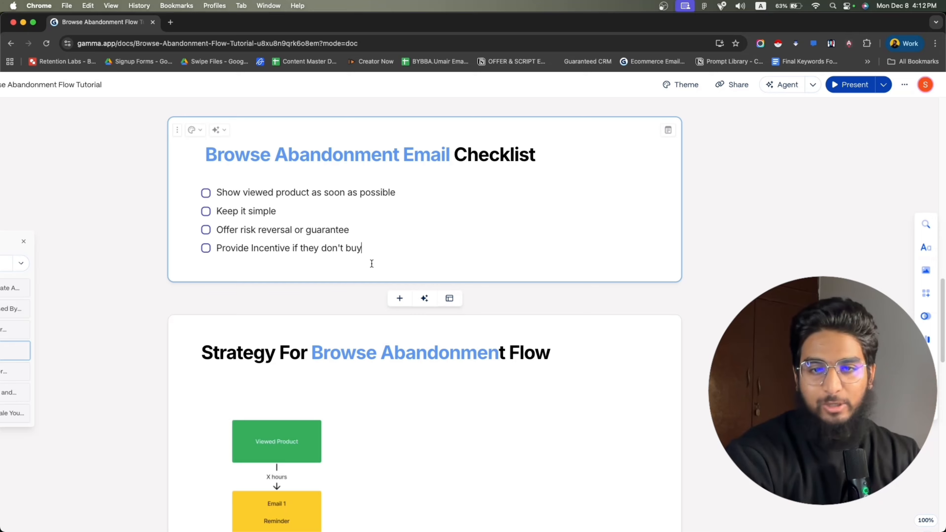
Examine the Strategy For Browse Abandonment Flow diagram, from the Viewed Product trigger to Email 4.
scroll(372, 263, down, 5)
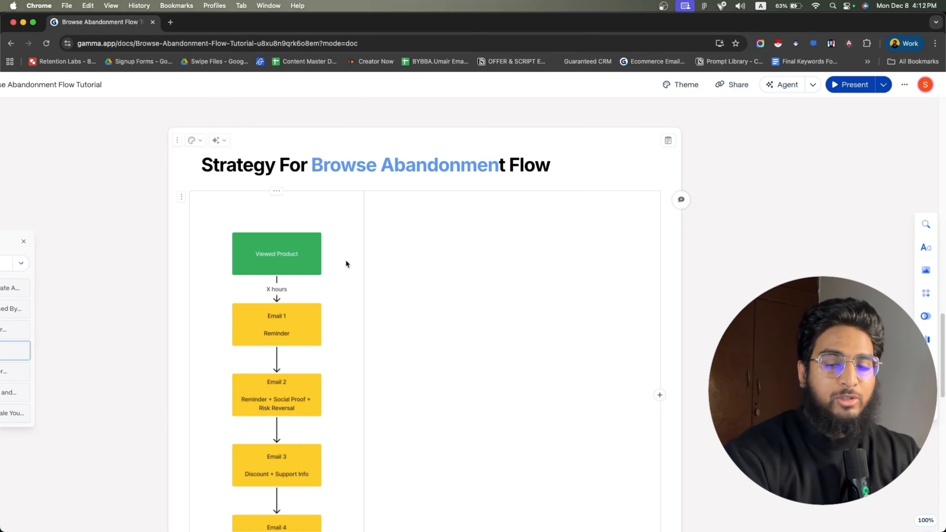
scroll(719, 257, down, 2)
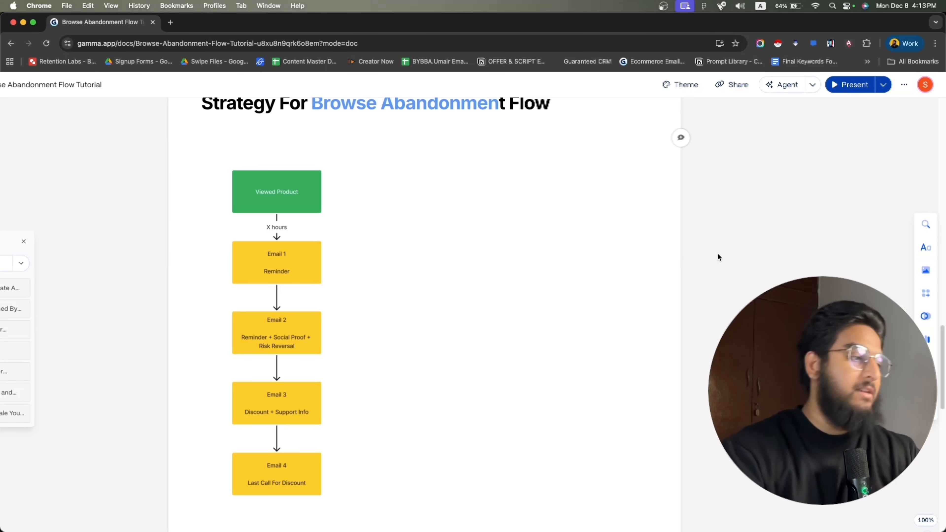
scroll(442, 260, down, 3)
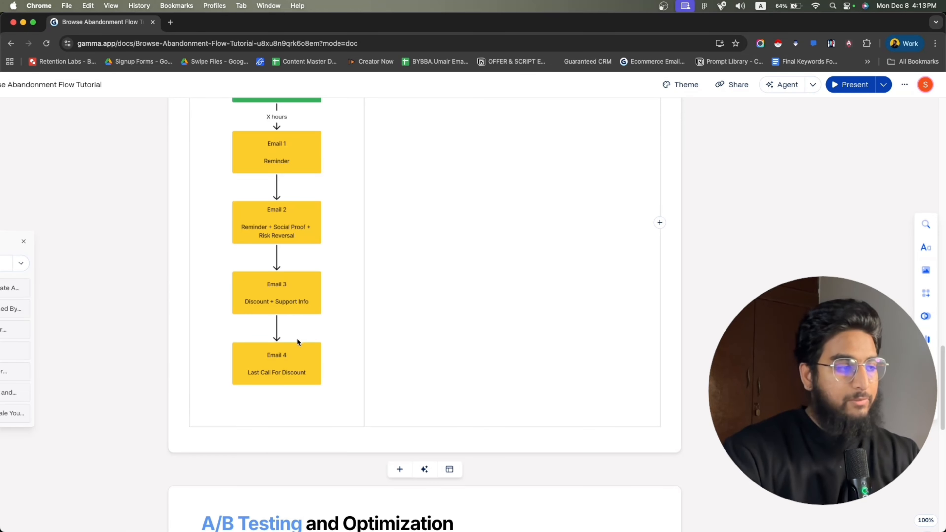
click(285, 364)
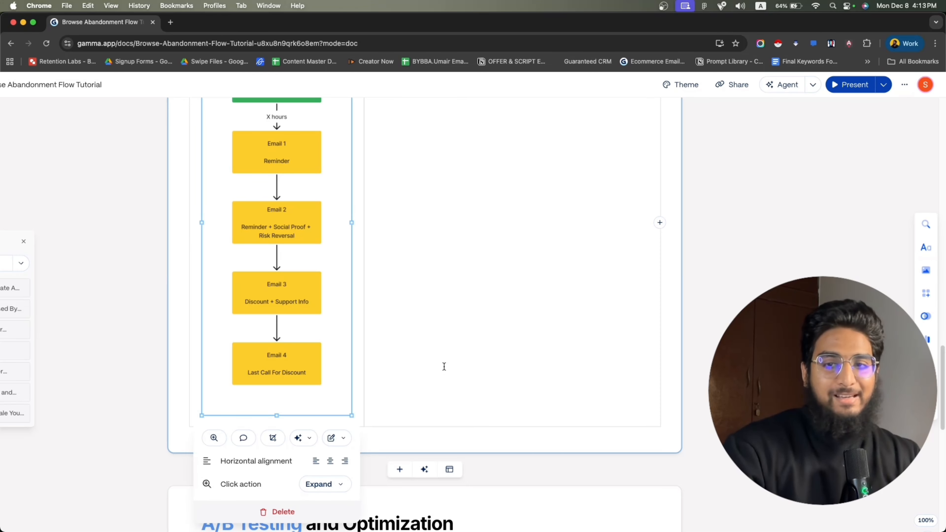
click(442, 364)
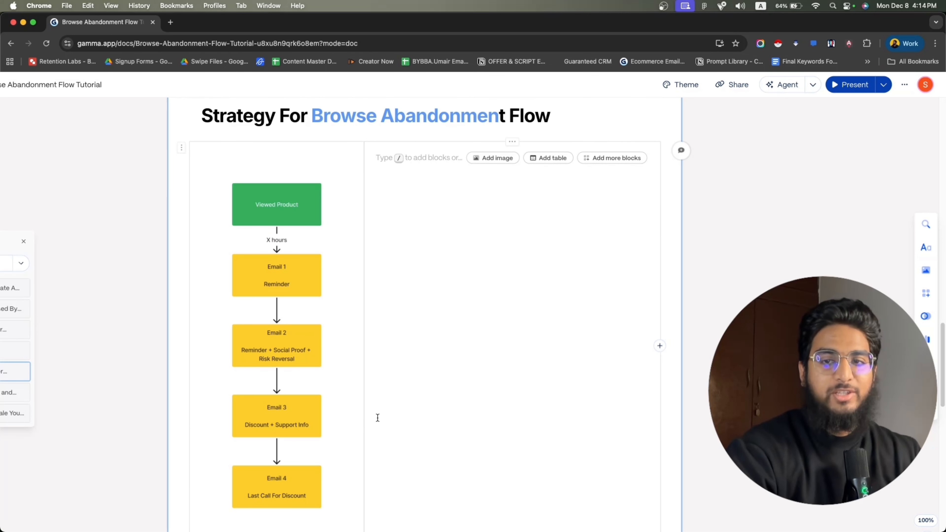
scroll(378, 418, down, 2)
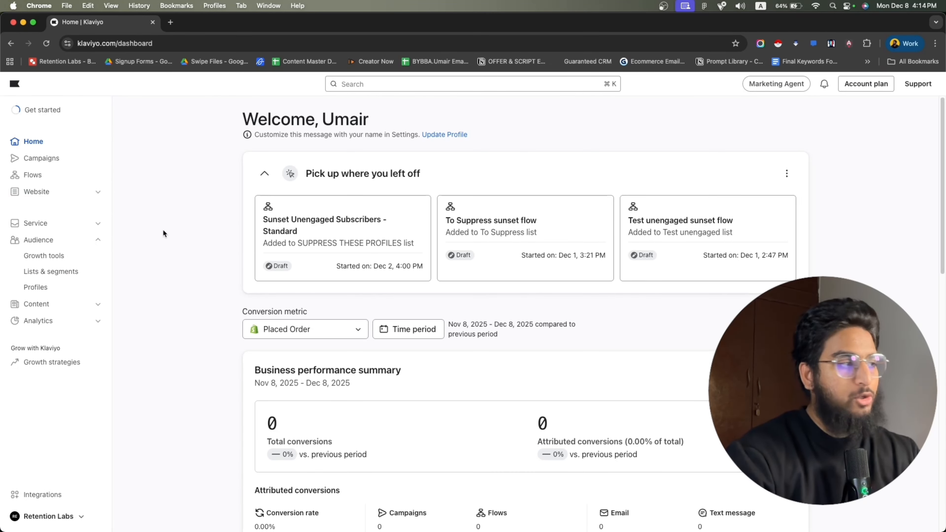
In Klaviyo, create a new flow from the Browse Abandonment Standard template.
click(59, 177)
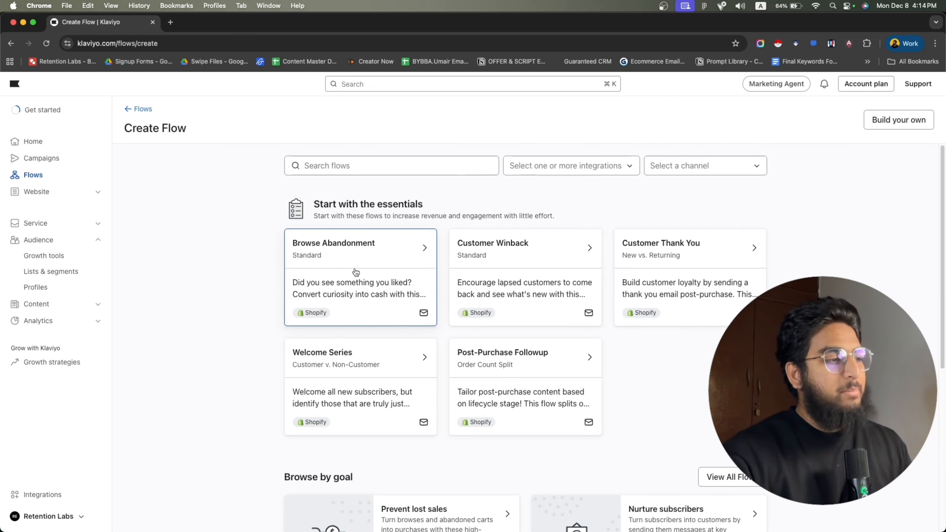
click(418, 248)
click(640, 501)
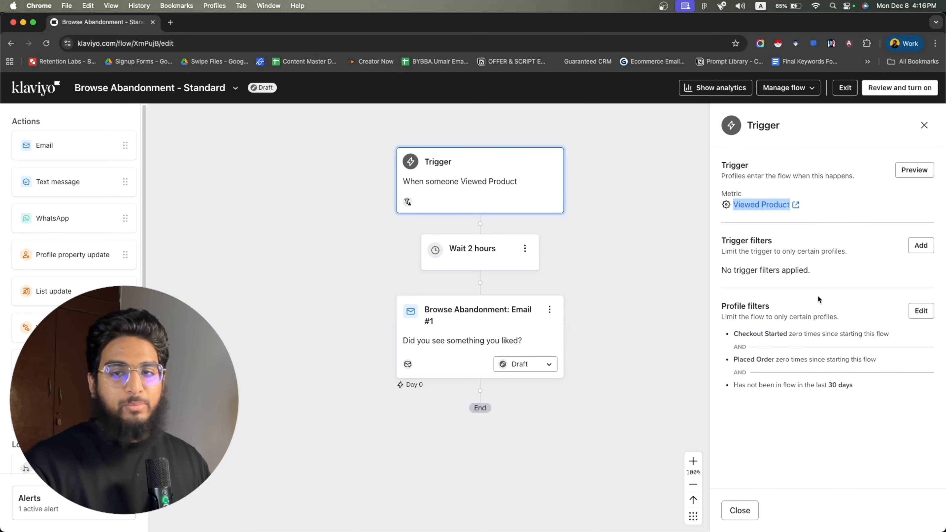
Review the trigger's profile filters for Checkout Started, Placed Order and previous entry into the flow.
drag(731, 337, 853, 333)
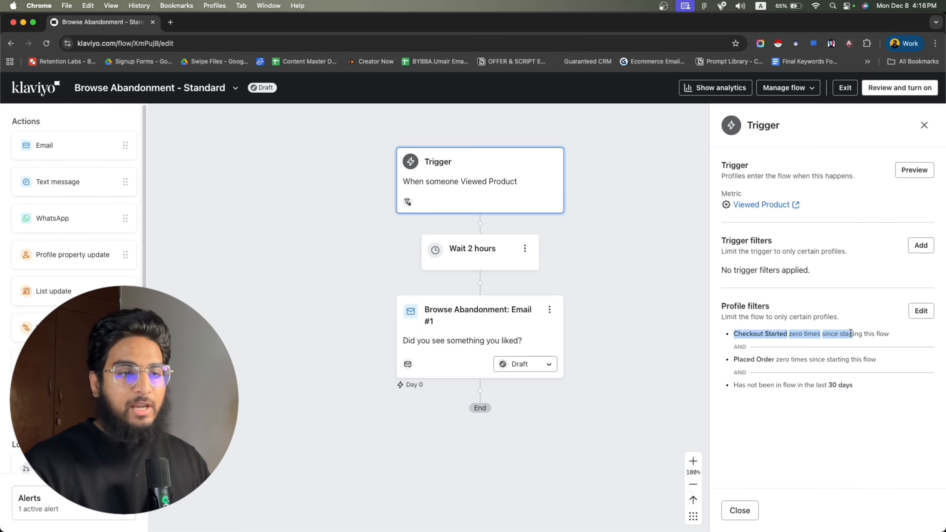
drag(729, 364, 904, 380)
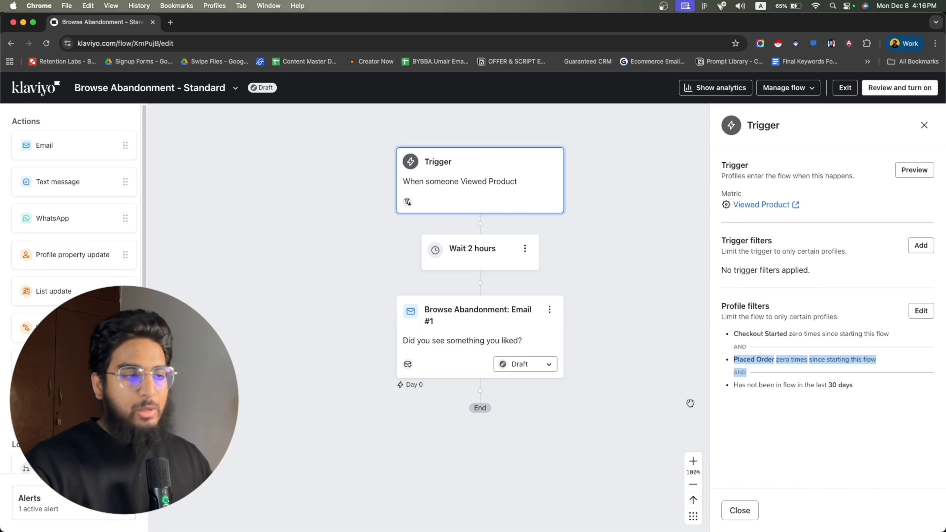
drag(908, 411, 748, 389)
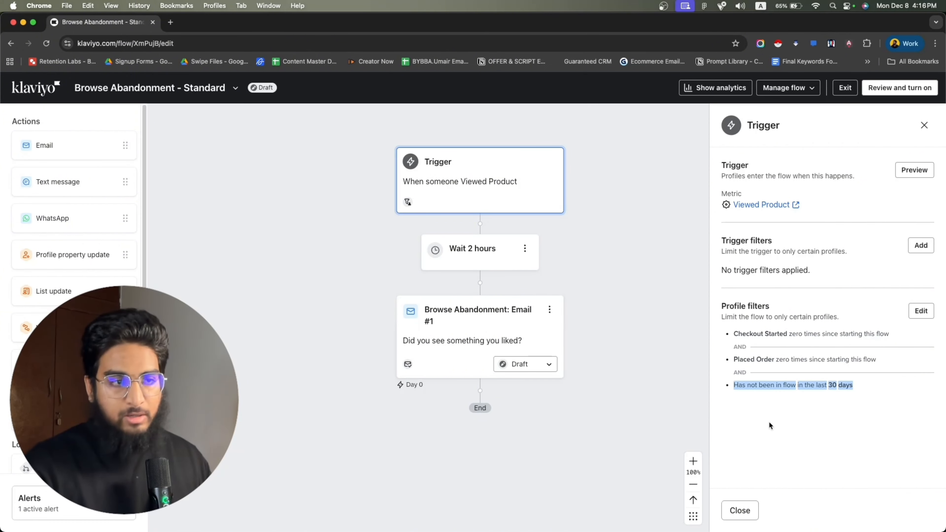
click(857, 368)
drag(856, 386, 732, 386)
click(790, 401)
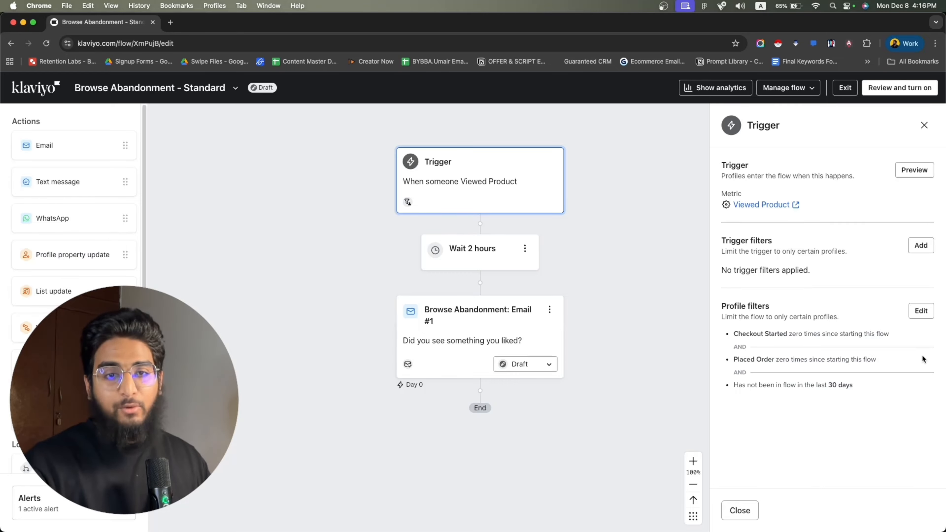
Edit the profile filters so anyone who has been in this flow in the last 14 days is skipped, and save.
click(921, 310)
scroll(819, 418, down, 4)
drag(756, 404, 710, 406)
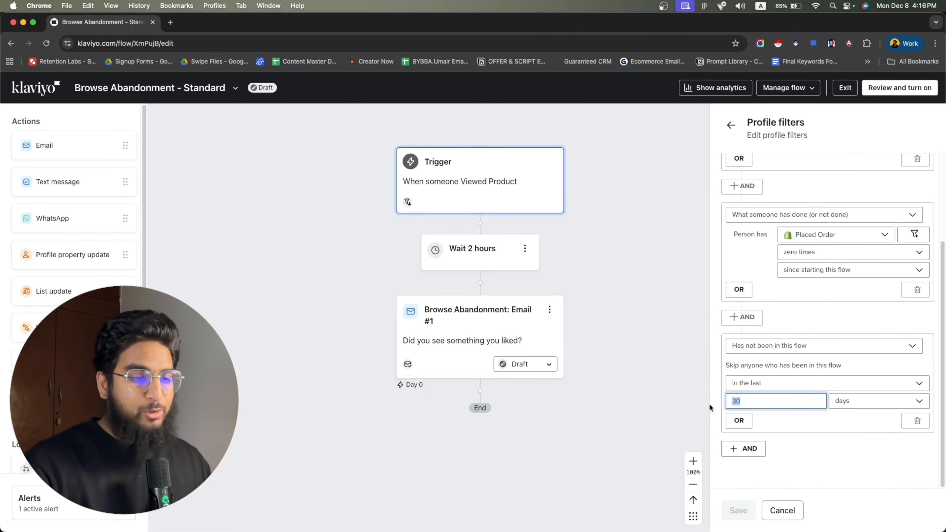
text(14)
click(801, 448)
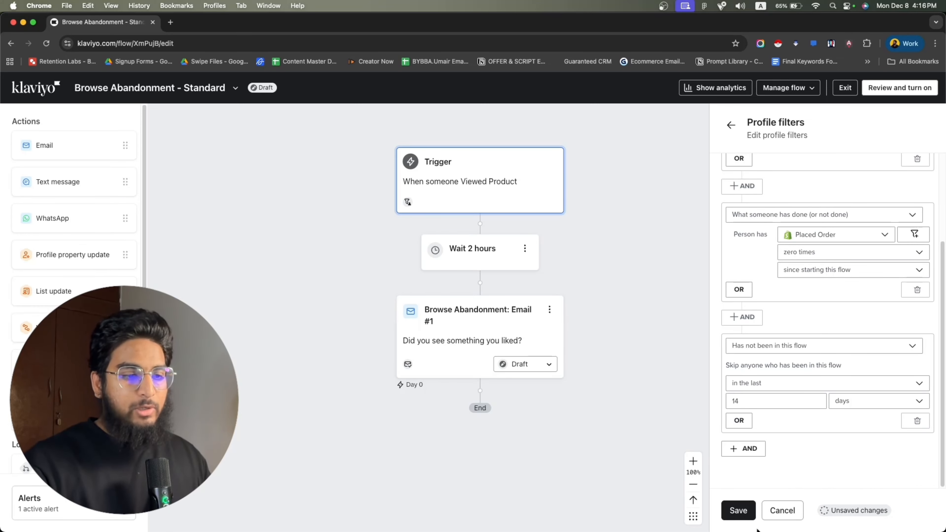
click(738, 511)
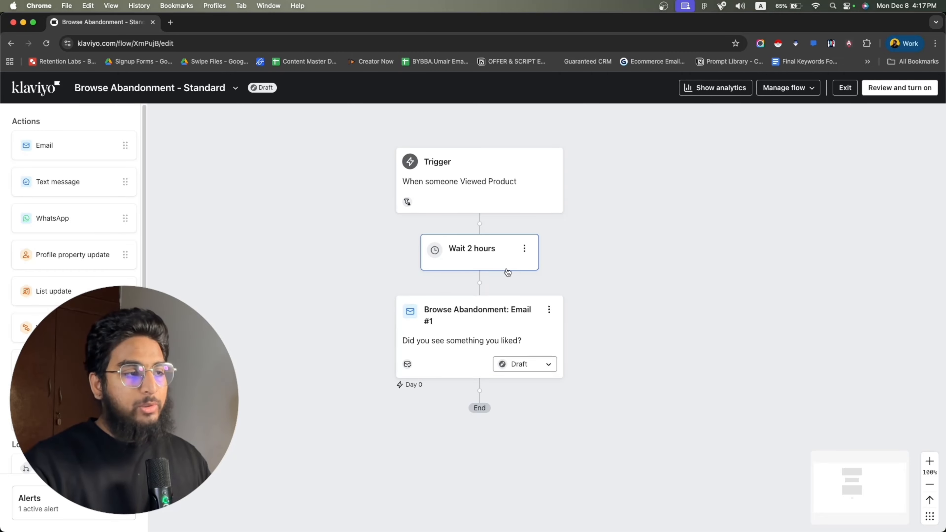
Set the time delay before the first email to 1 hour, save it and close its details.
click(493, 266)
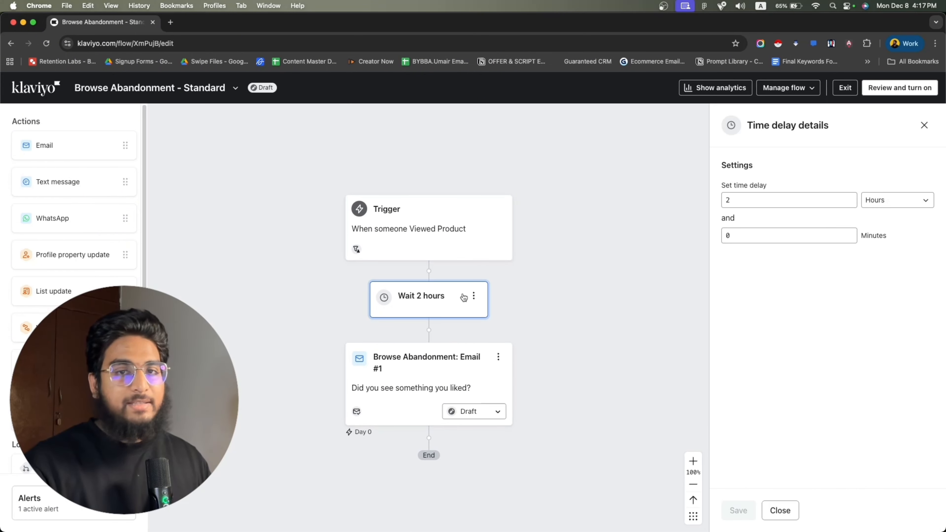
click(742, 201)
key(BackSpace)
text(1)
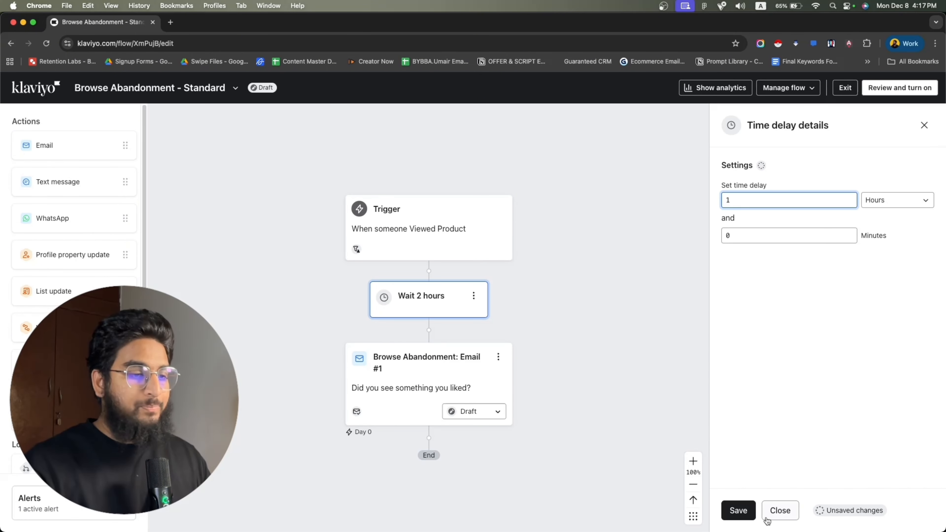
click(738, 510)
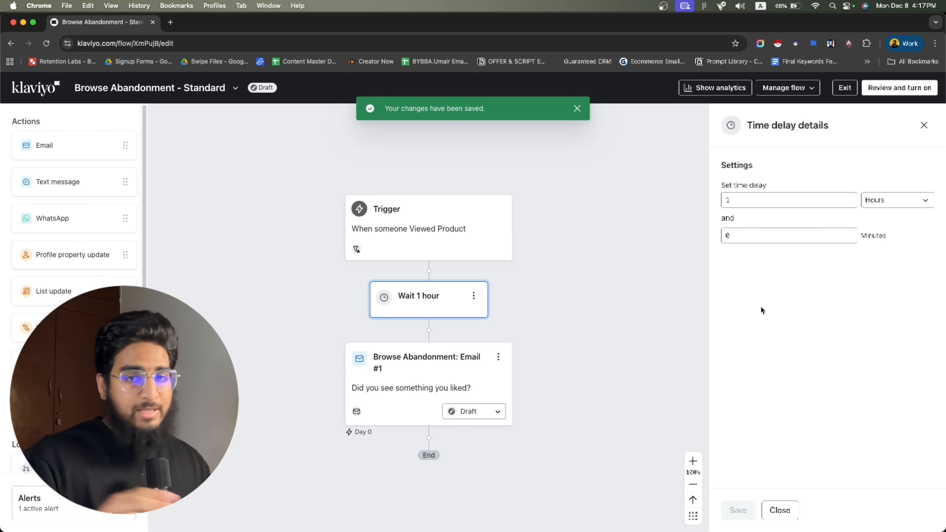
click(924, 125)
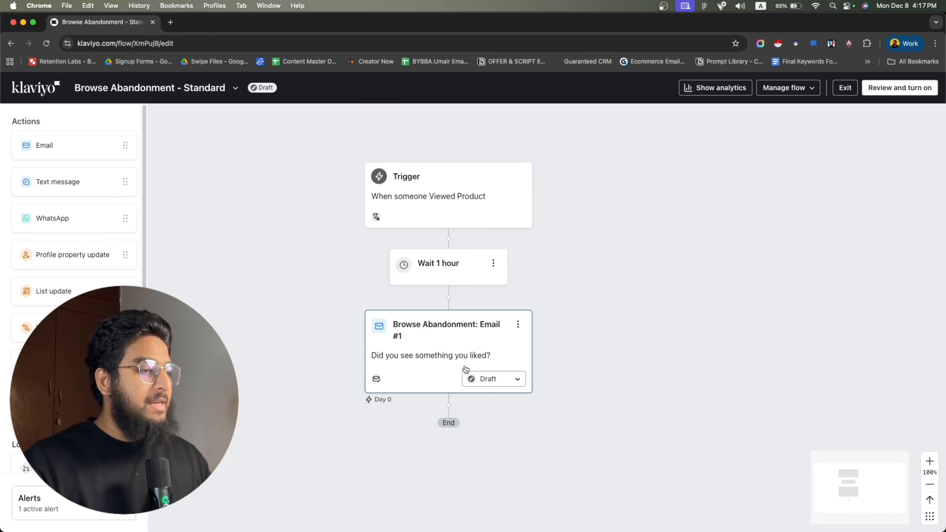
Open the template of Browse Abandonment: Email #1 for editing.
click(473, 363)
scroll(791, 426, down, 5)
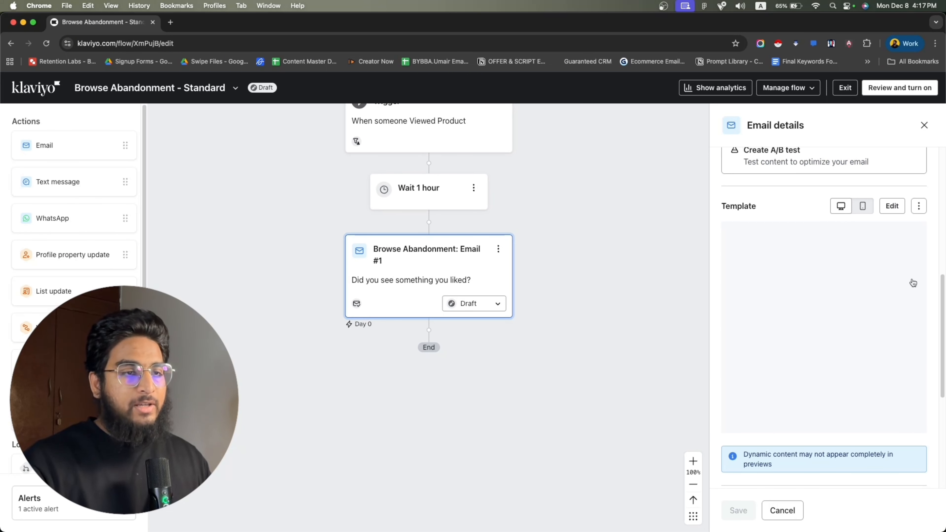
click(893, 206)
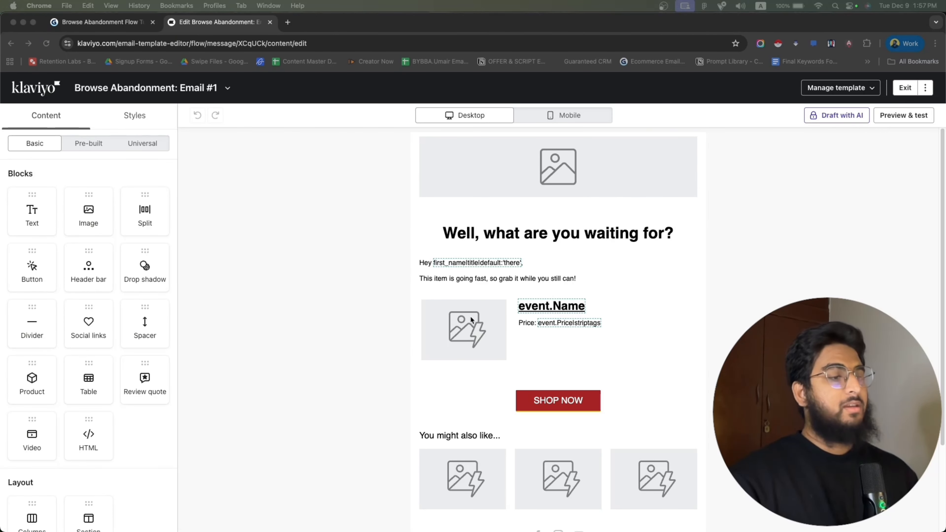
Inspect the dynamic product table's text cell with name and price, and its image cell.
click(521, 355)
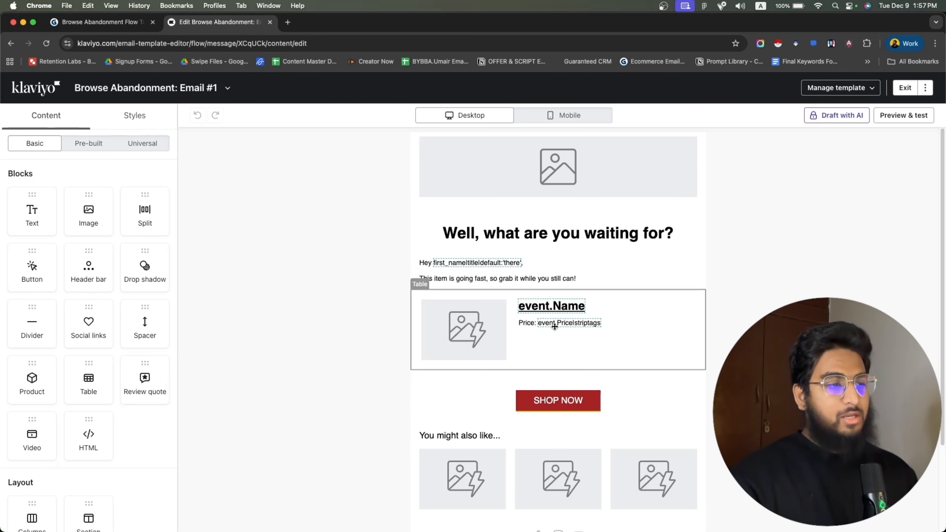
click(566, 322)
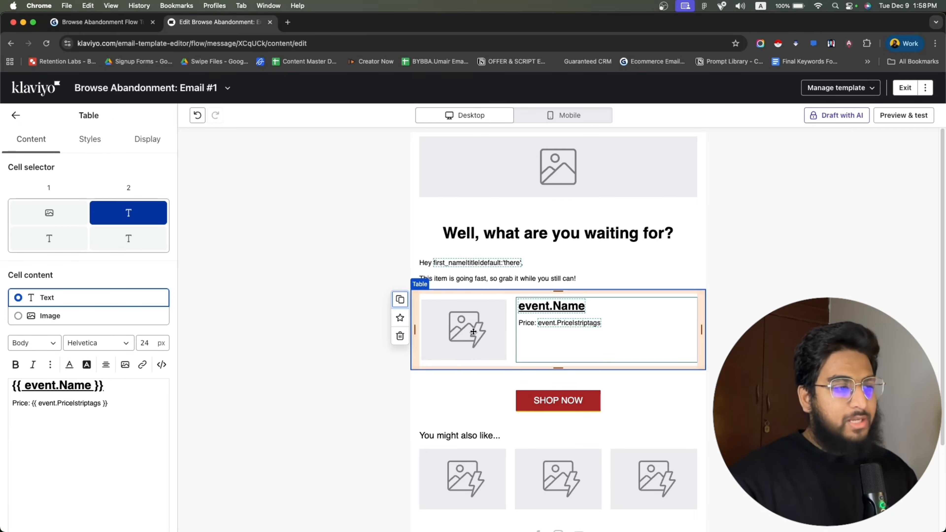
click(438, 334)
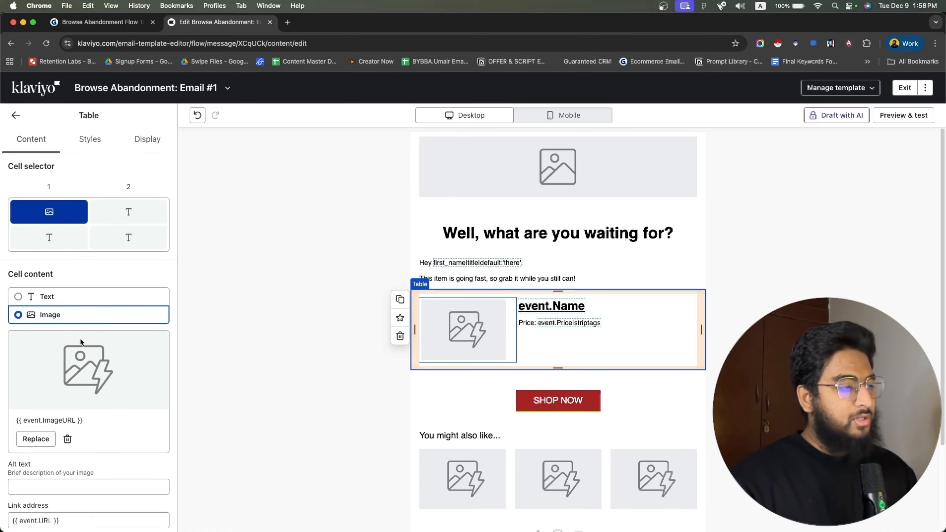
Set the alt text of the product table's image cell to "Abandoned product".
scroll(119, 481, down, 1)
click(94, 458)
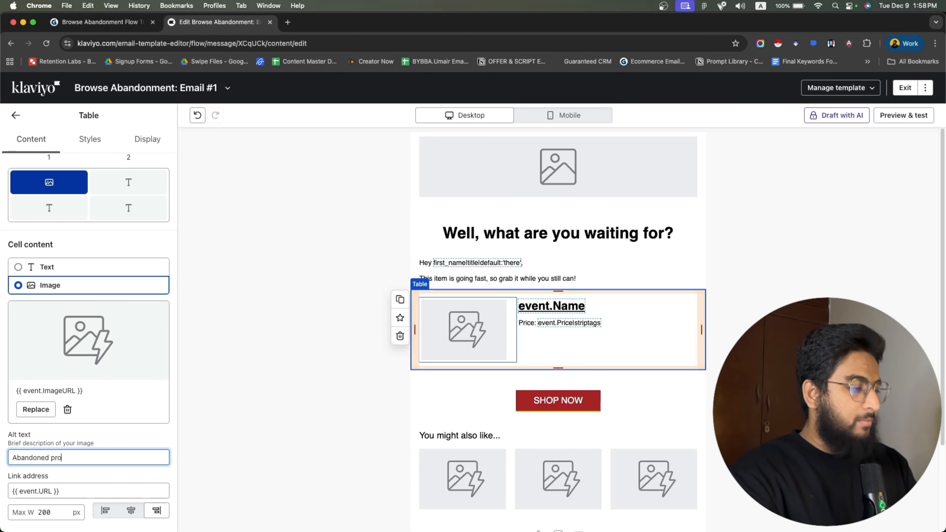
text(dcut=)
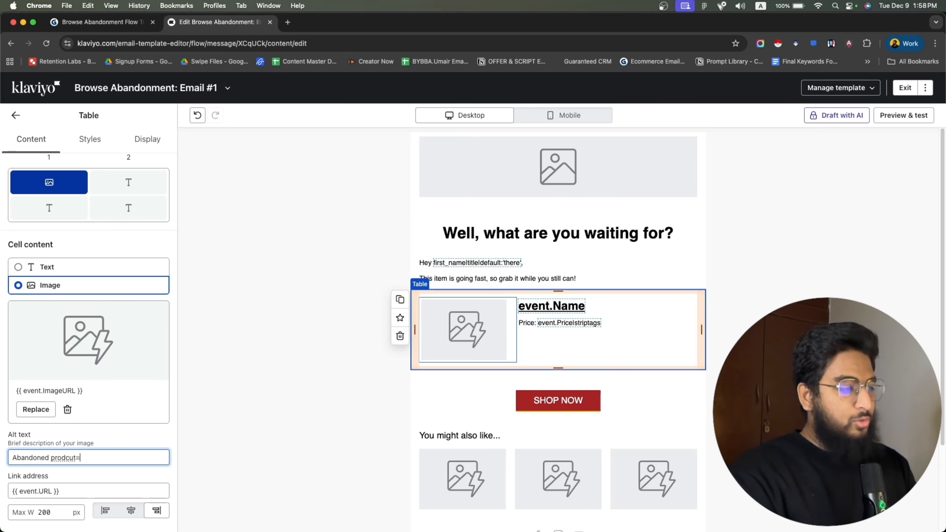
key(BackSpace)
text(u)
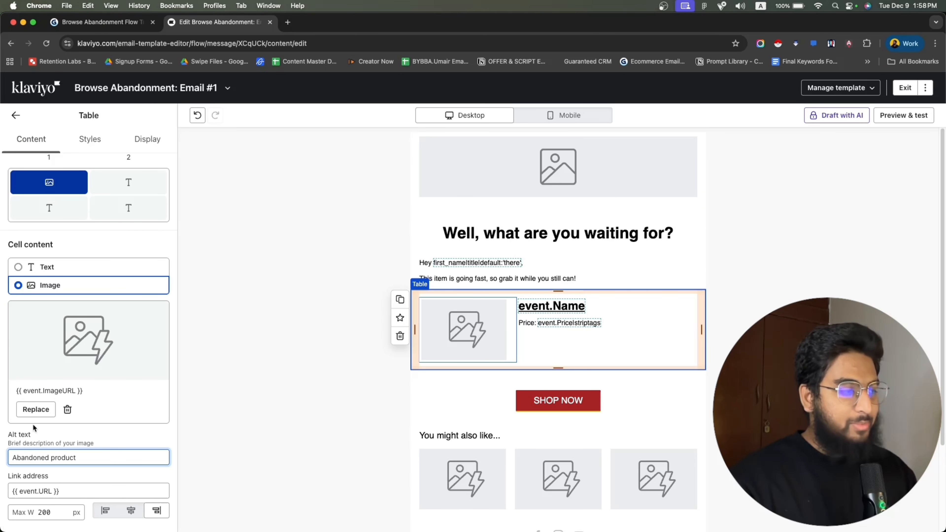
Copy the product image's link {{ event.URL }} into the SHOP NOW button's link address, replacing the organization link, and leave the block settings.
click(116, 492)
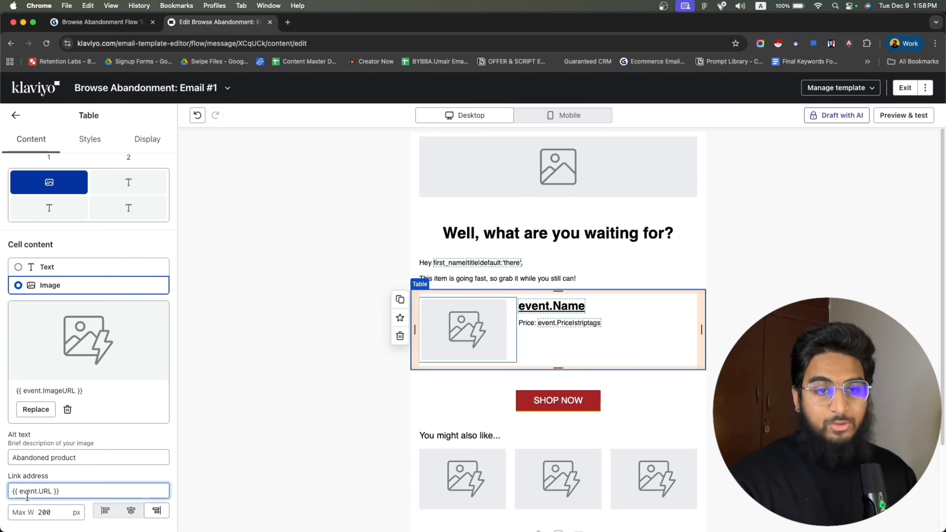
triple_click(68, 493)
key(super+c)
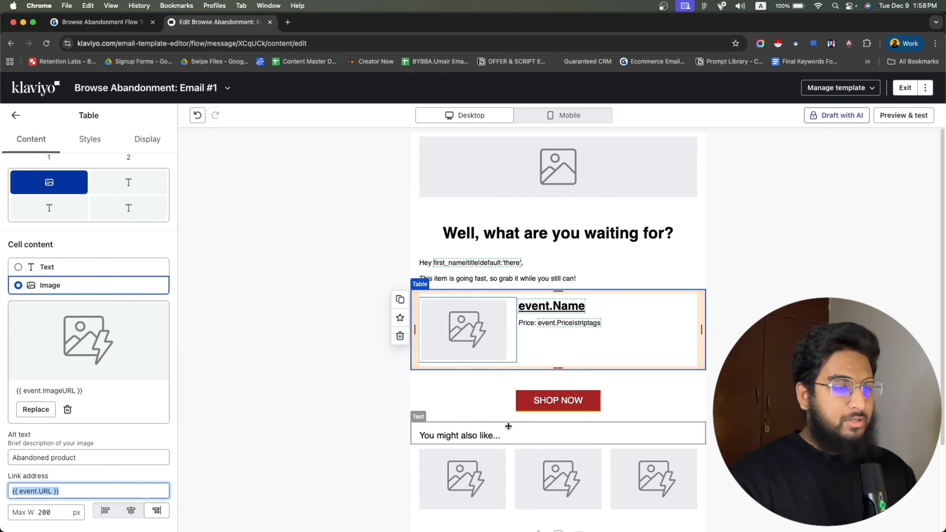
click(465, 415)
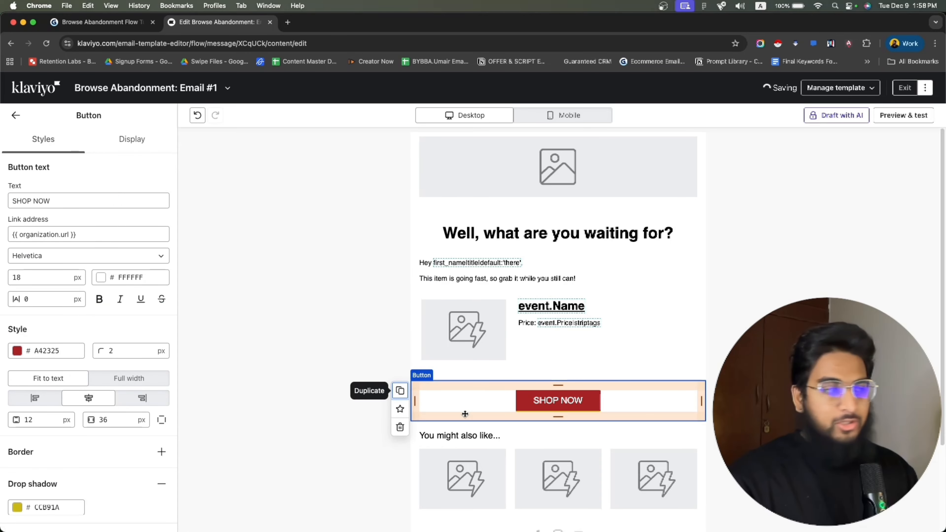
click(69, 234)
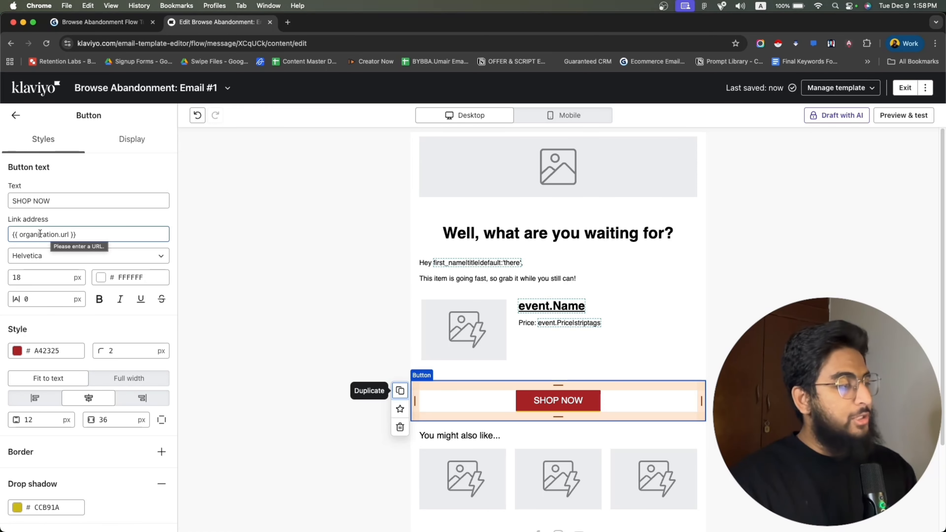
click(122, 233)
triple_click(129, 232)
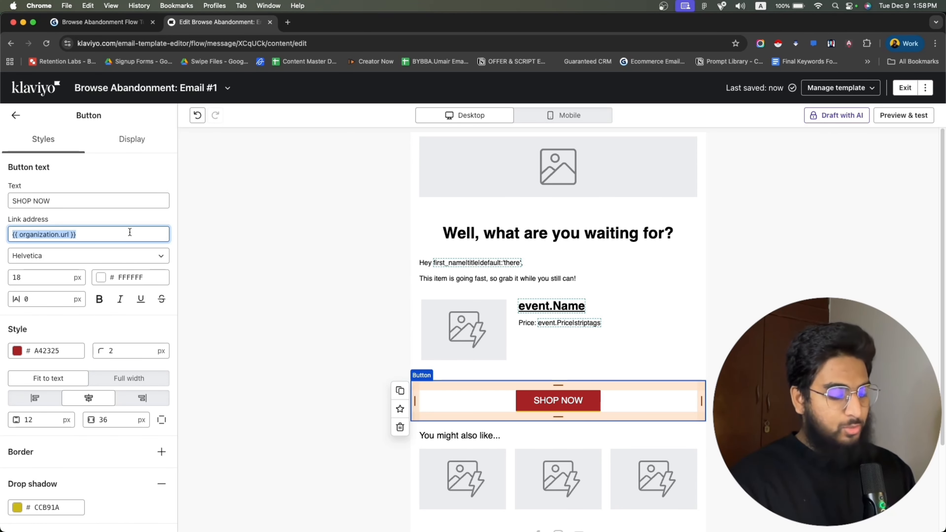
key(super+v)
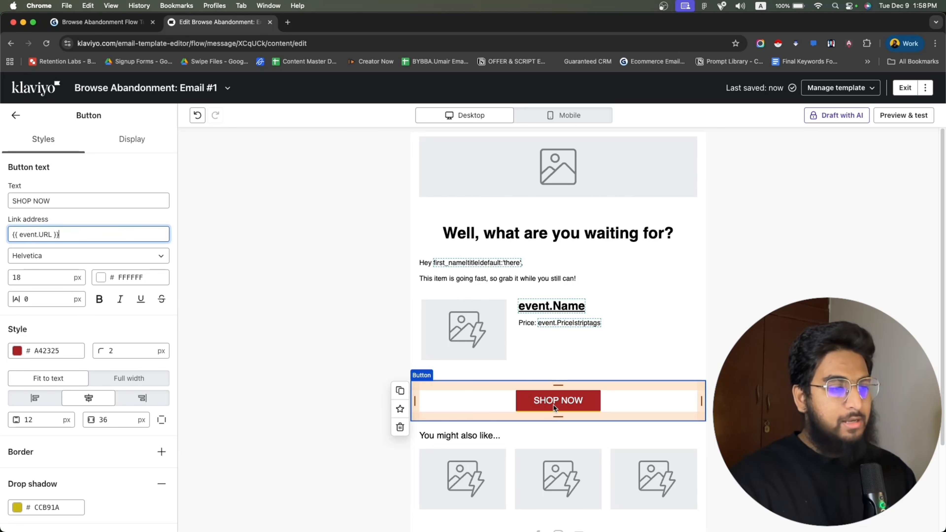
click(15, 115)
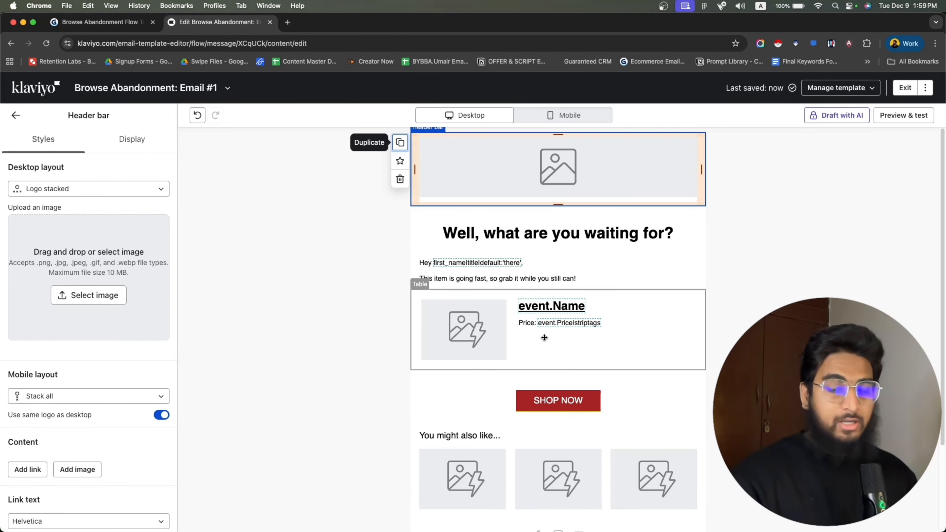
Switch to the Figma file with the four ilapothecary email designs and arrange it side by side with the Klaviyo editor.
key(ctrl+Up)
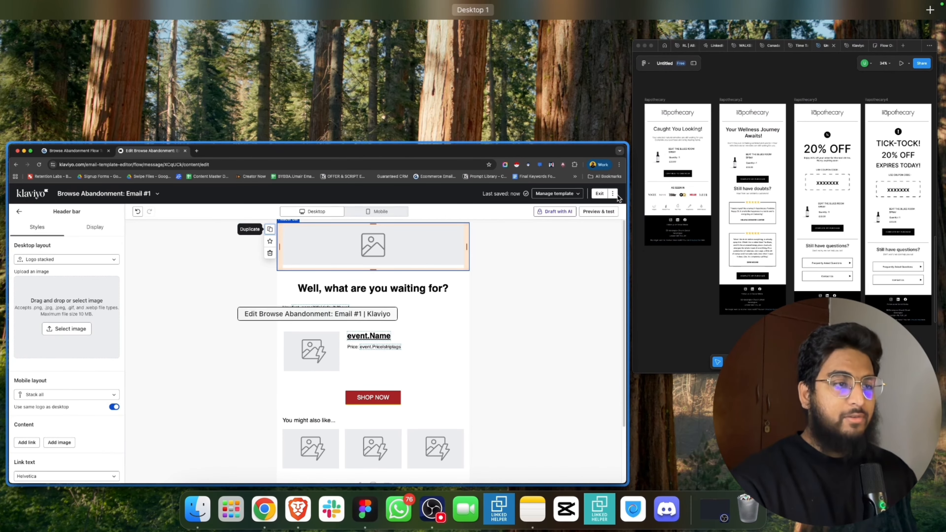
click(716, 238)
double_click(900, 29)
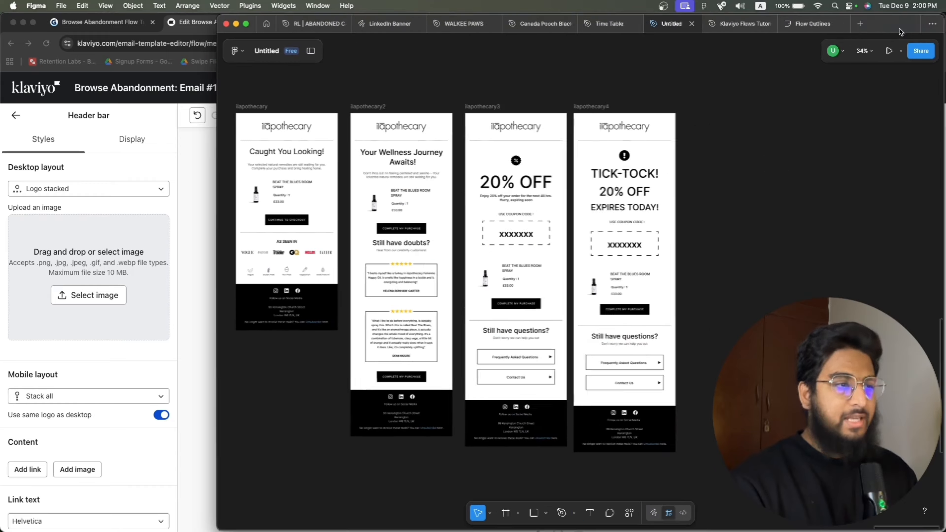
scroll(493, 353, left, 8)
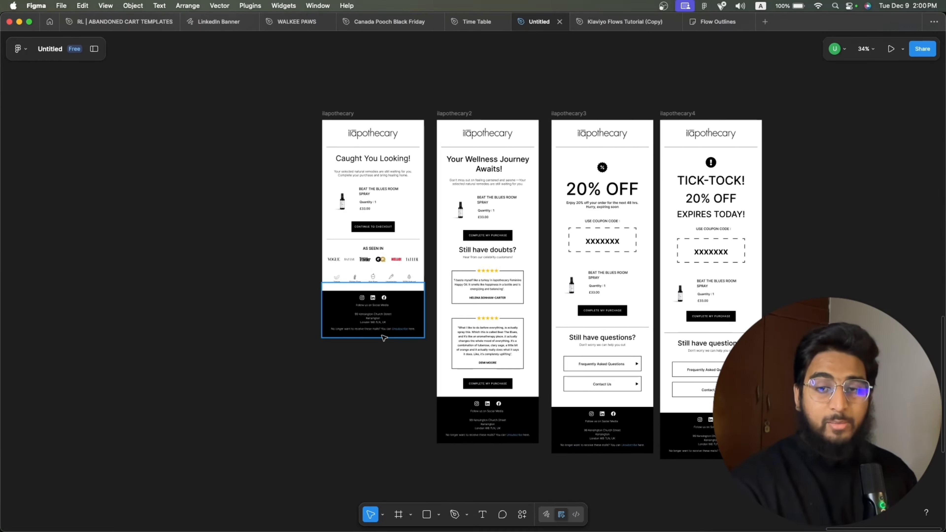
scroll(384, 337, up, 2)
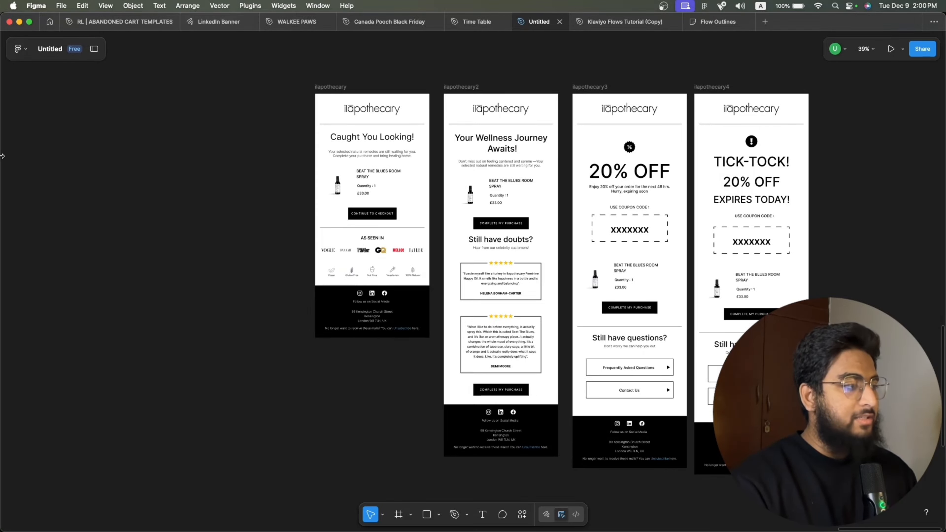
drag(1, 156, 331, 146)
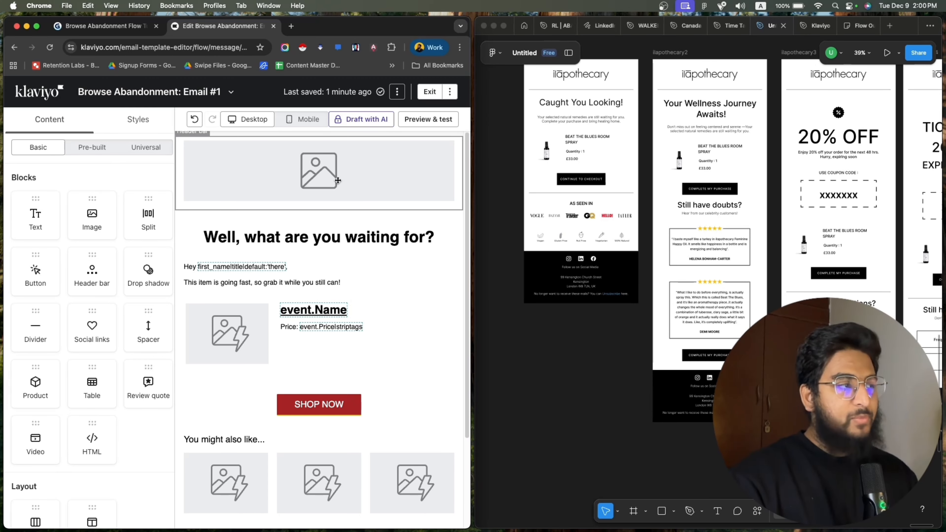
Replace the header bar at the top of the email with an image block containing ilapothecary_logo.png.
click(232, 151)
click(185, 184)
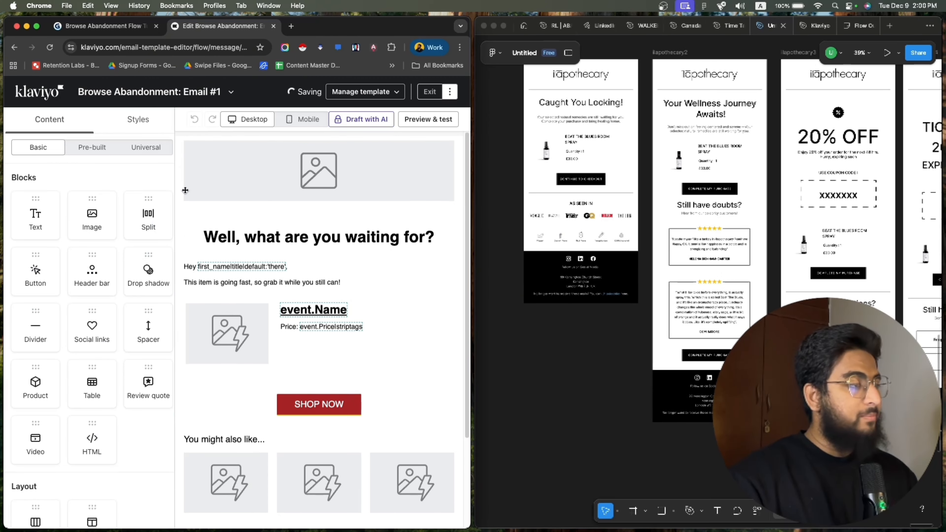
drag(104, 231, 319, 186)
click(53, 277)
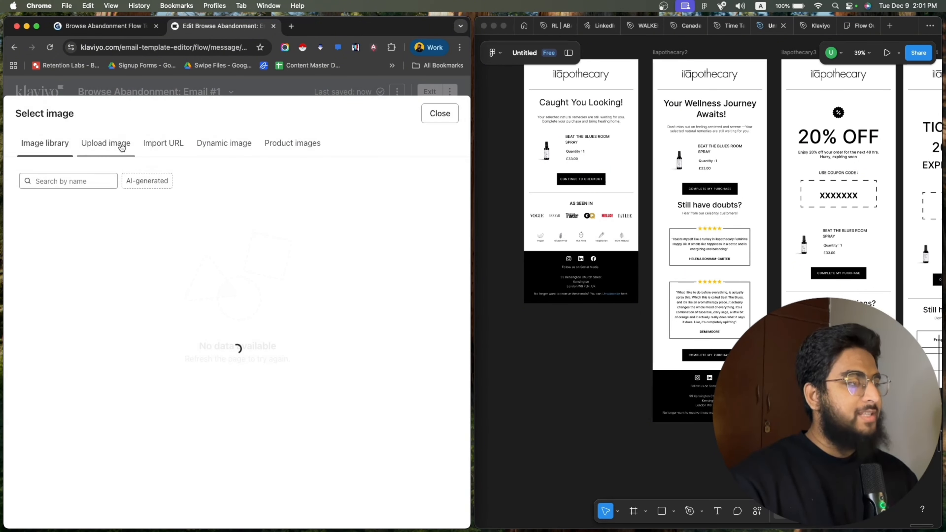
click(425, 232)
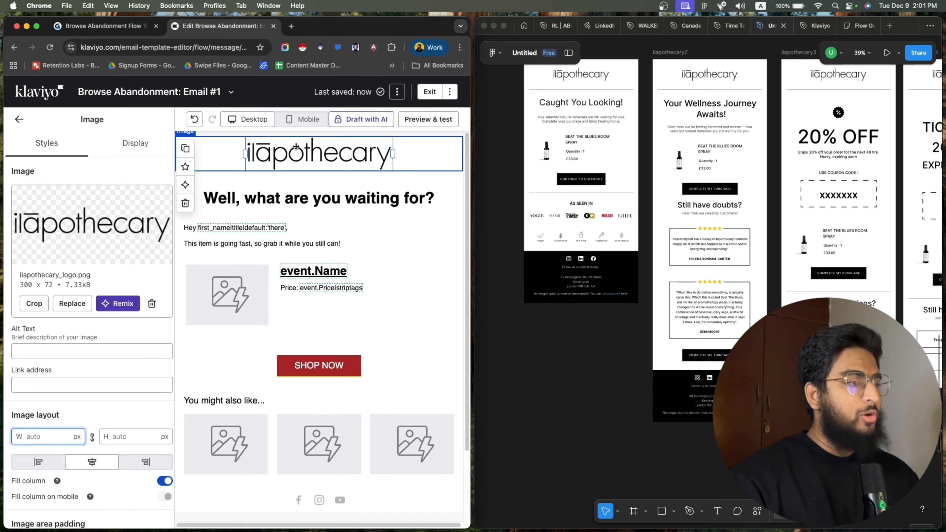
click(19, 119)
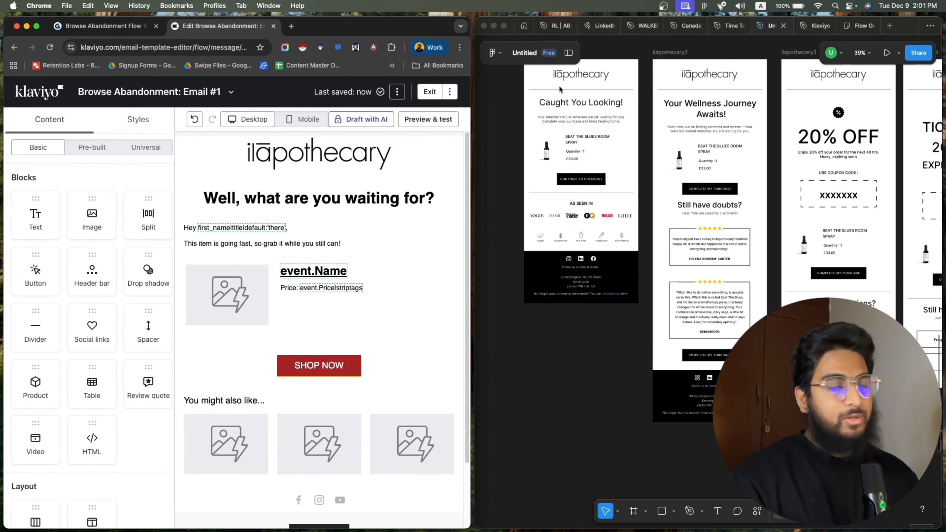
Add a divider between the logo and the heading and colour its line black.
drag(35, 328, 360, 205)
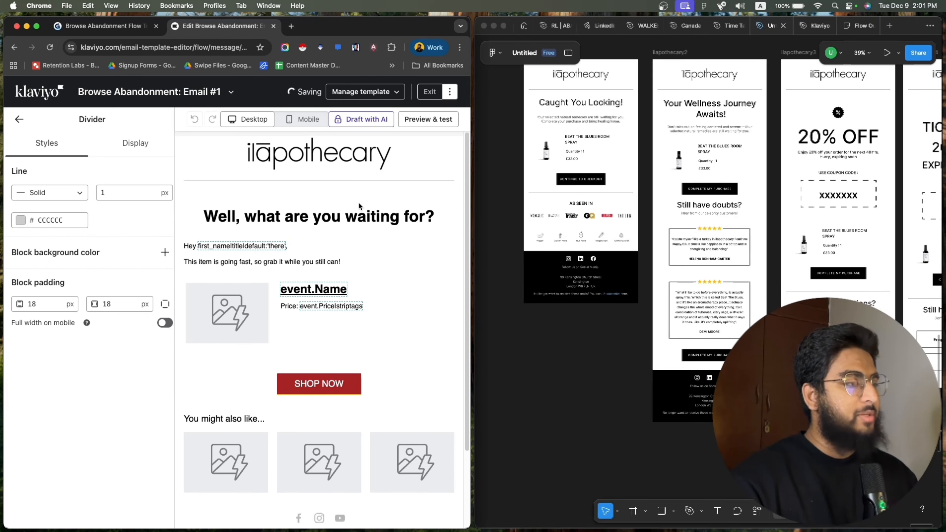
click(86, 223)
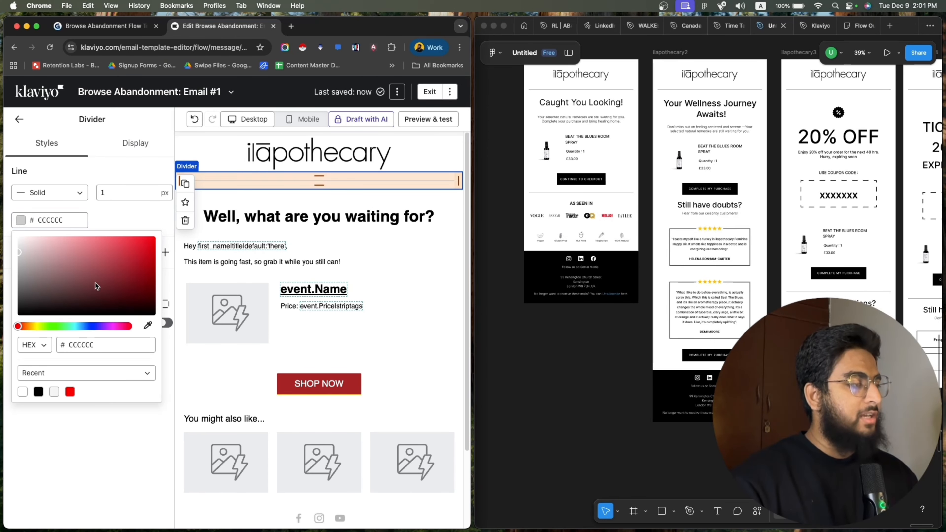
click(39, 392)
click(19, 119)
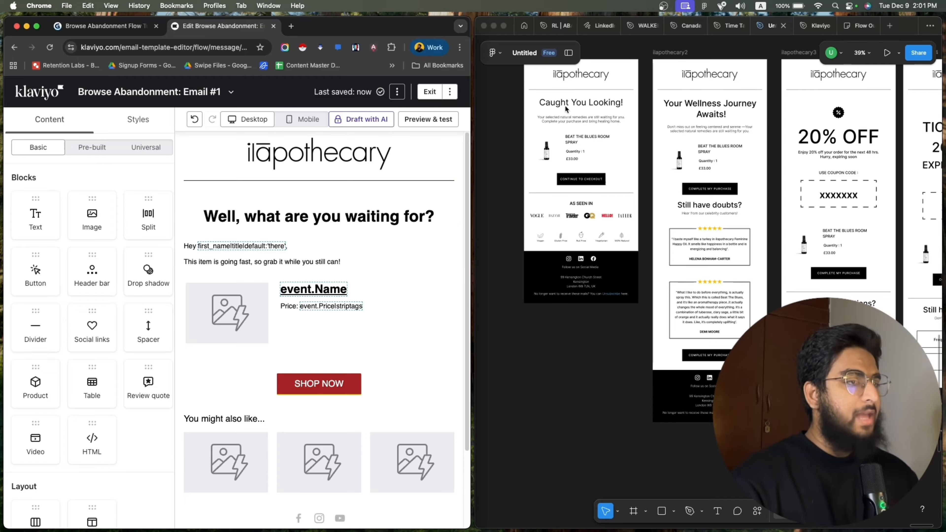
Replace the email's heading text with "Caught You Looking!" and finish editing it.
click(436, 224)
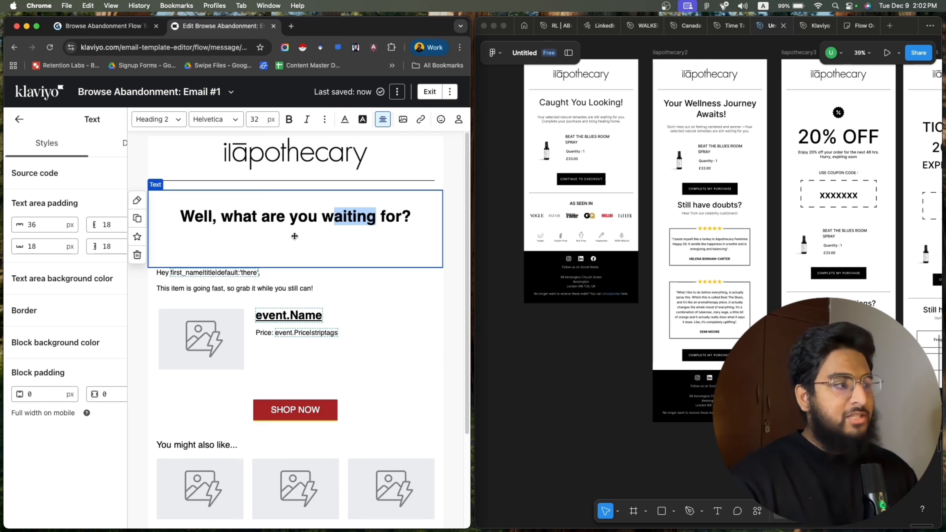
double_click(296, 219)
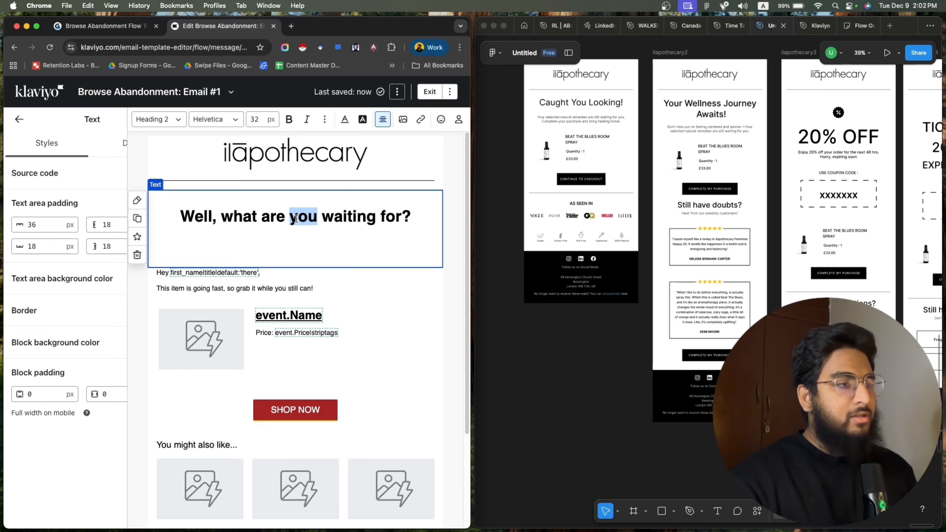
triple_click(295, 219)
text(Caugh)
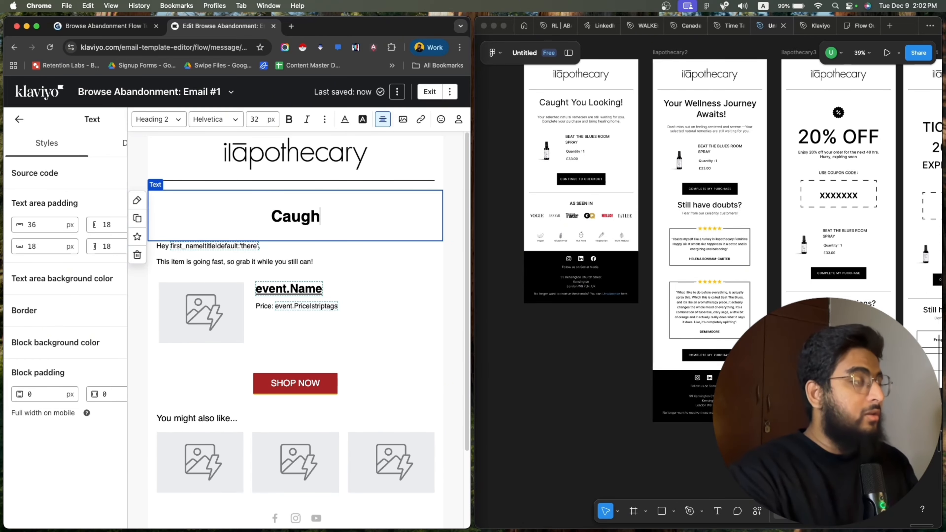
text(t You Looking!)
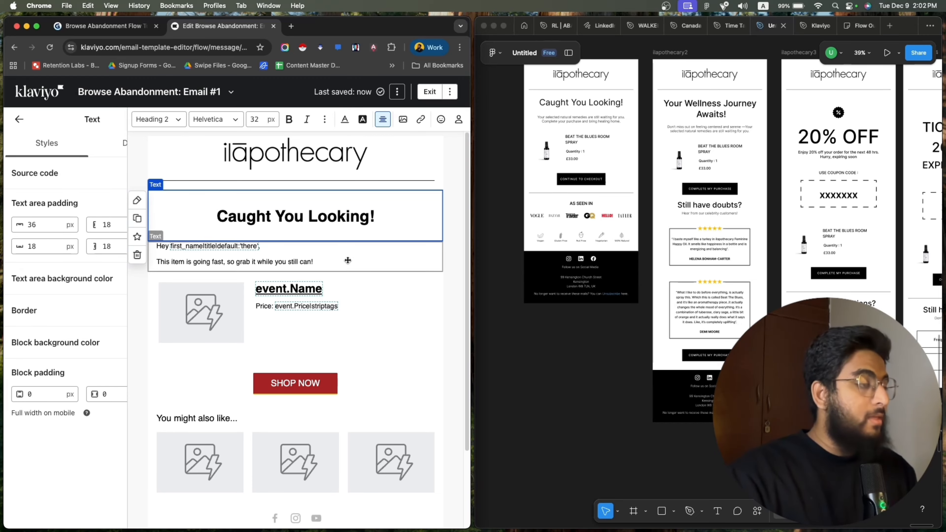
key(Escape)
Replace the greeting text below the heading with the "Your selected natural remedies are still waiting for you..." copy from the first Figma design.
click(567, 115)
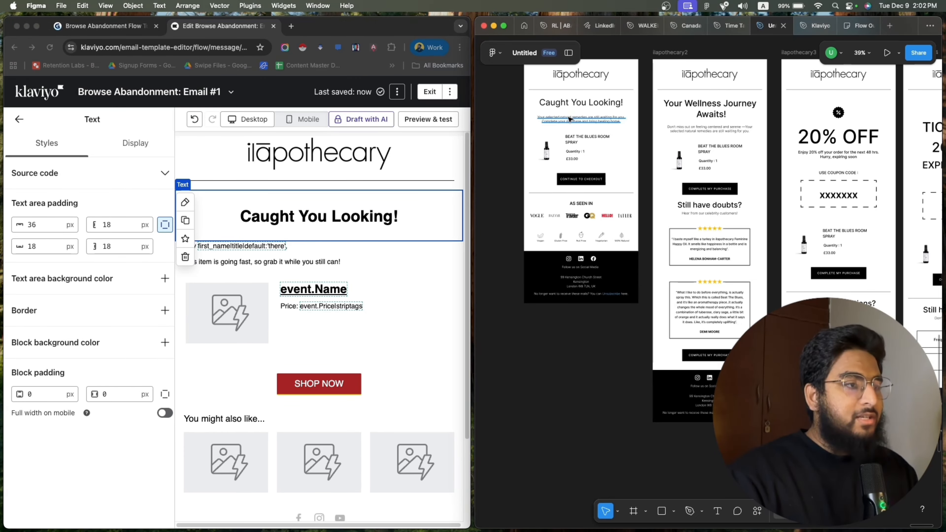
double_click(569, 117)
key(super+c)
click(400, 283)
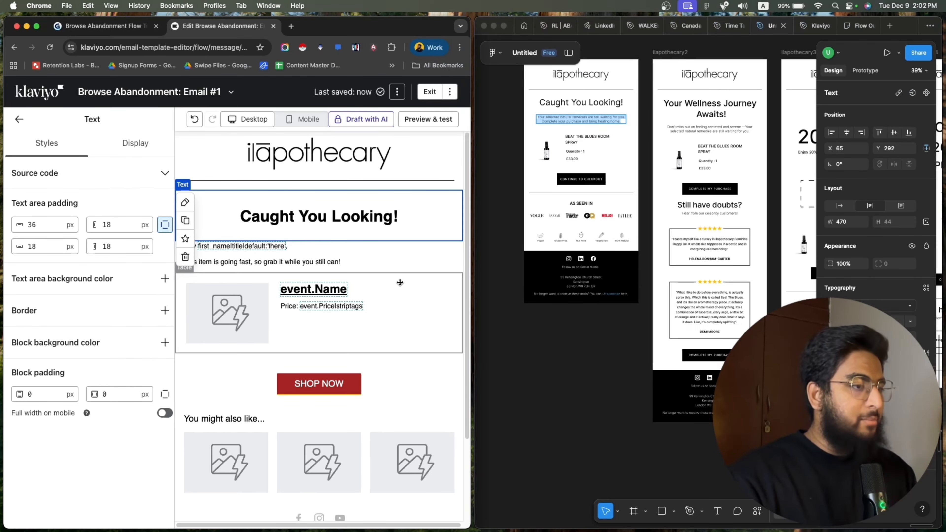
click(317, 263)
click(278, 256)
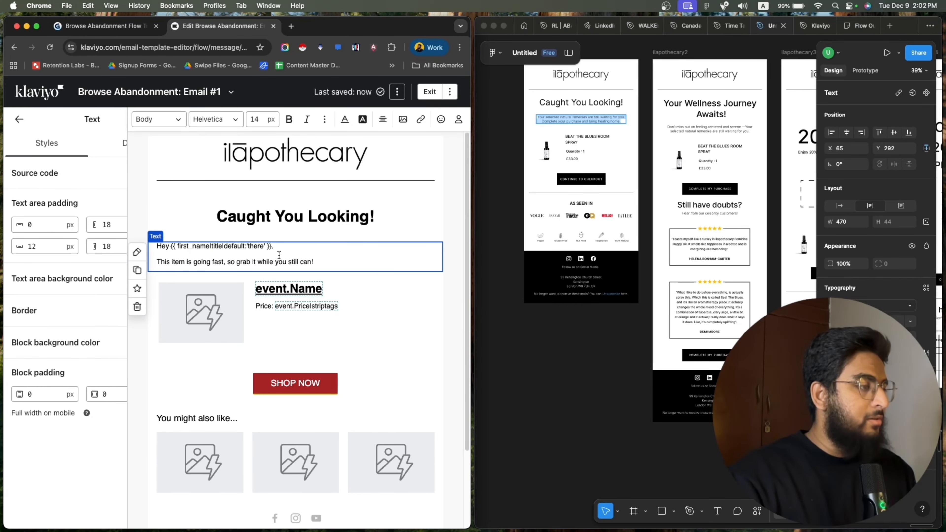
key(super+a)
drag(323, 262, 163, 249)
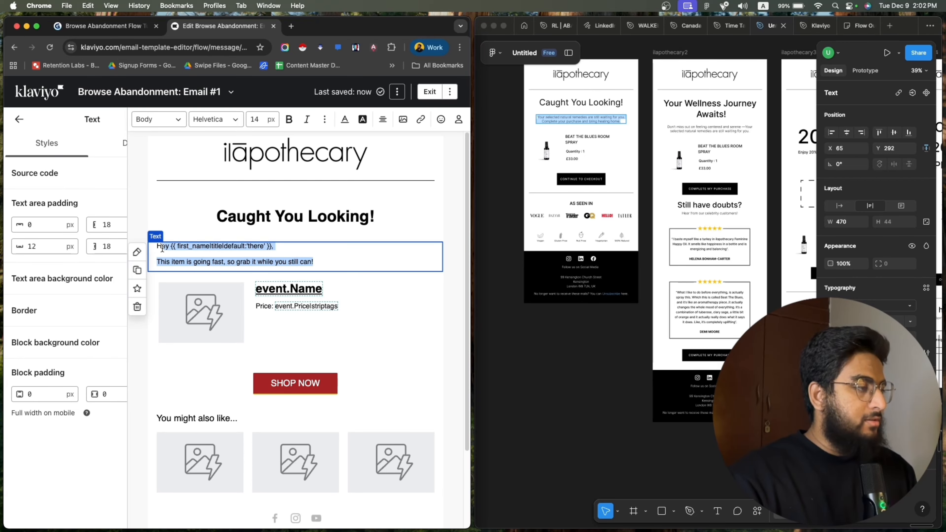
key(super+v)
click(162, 249)
key(BackSpace)
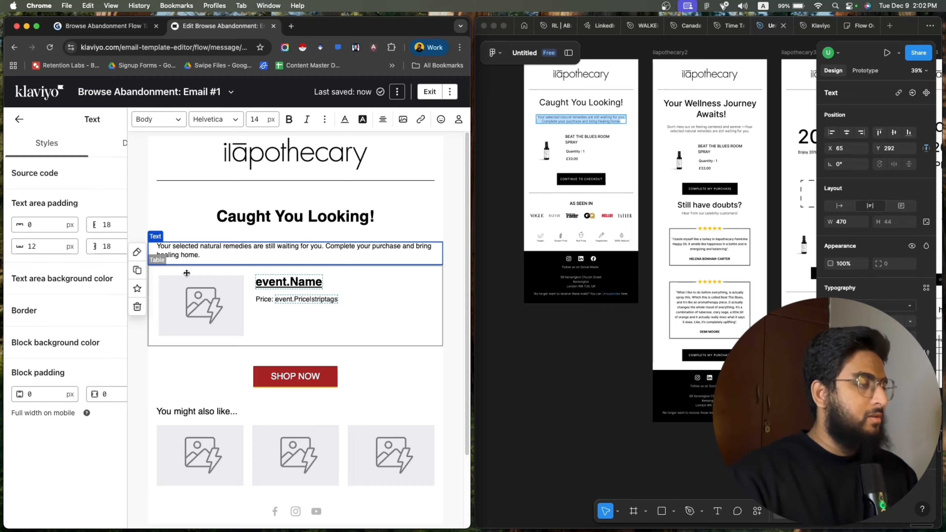
Start a new line at "Complete your purchase and bring healing home." and centre-align both lines of the body text.
click(325, 246)
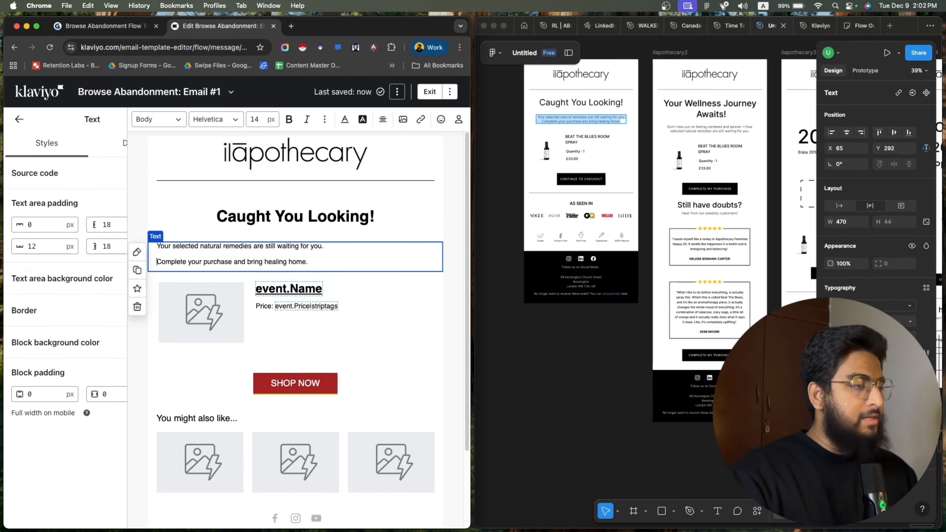
key(Return)
key(super+a)
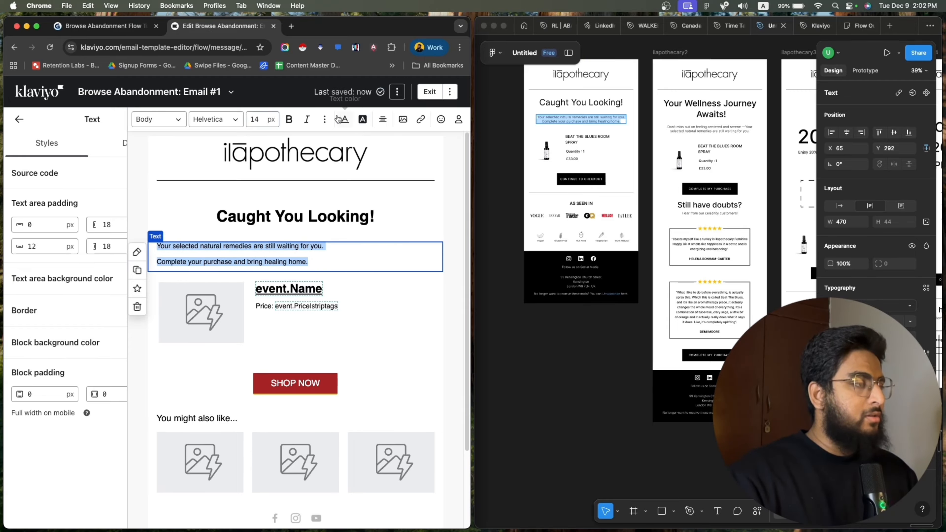
click(382, 119)
click(394, 141)
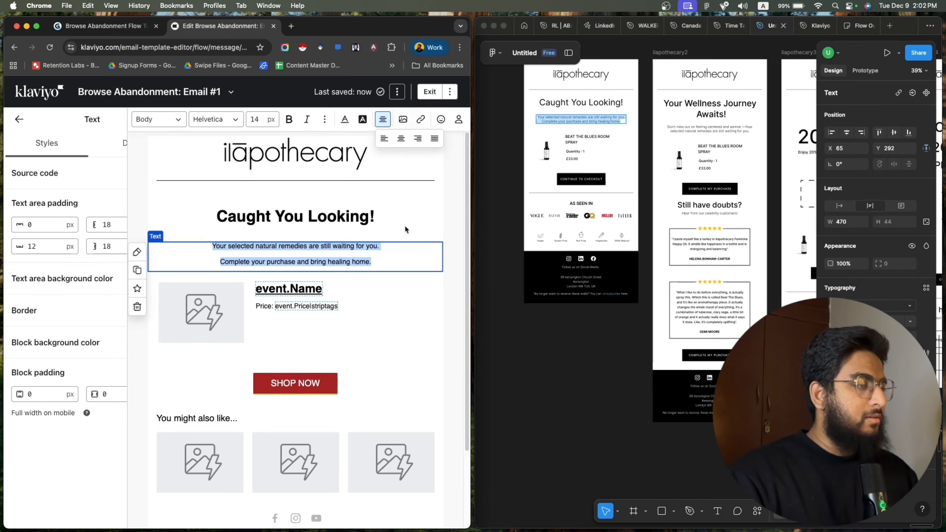
Set the line height of the two centred body text lines to 100%.
click(325, 120)
click(360, 140)
text(100)
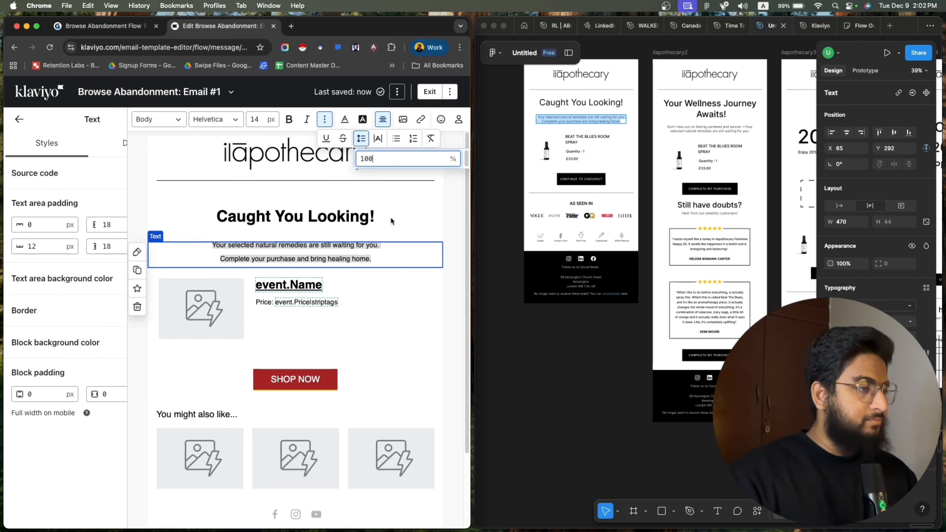
Set the font size of the two centred body text lines to 18 px and finish editing them.
key(Return)
click(269, 117)
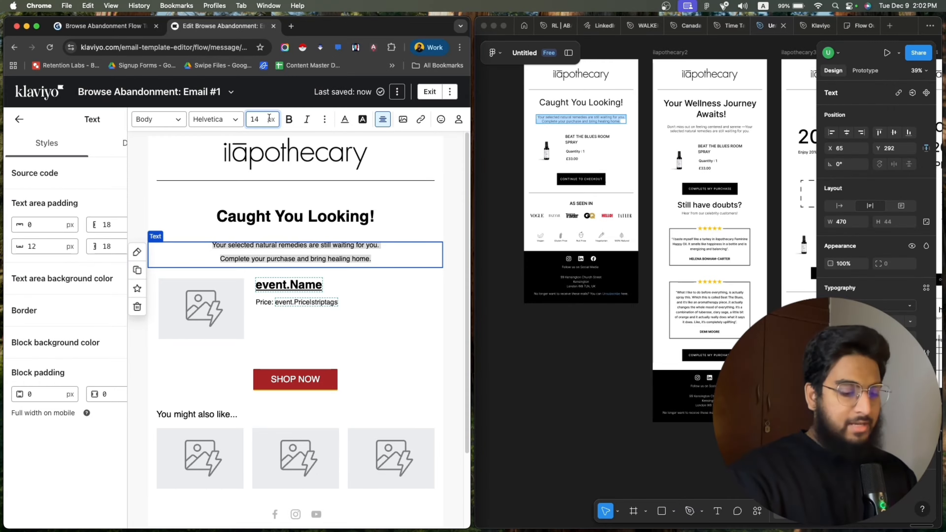
key(BackSpace)
text(8)
click(285, 227)
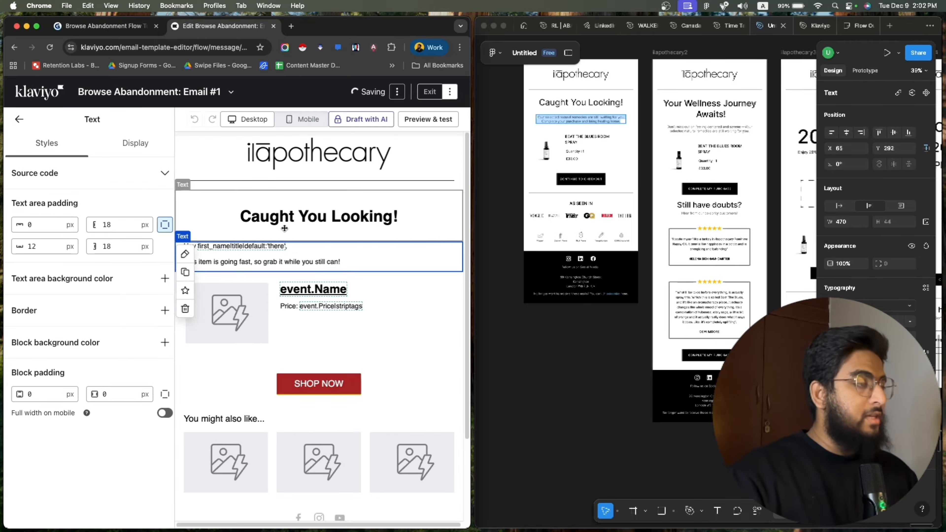
Enlarge the "Caught You Looking!" heading to 40 px and finish editing its text block.
triple_click(287, 220)
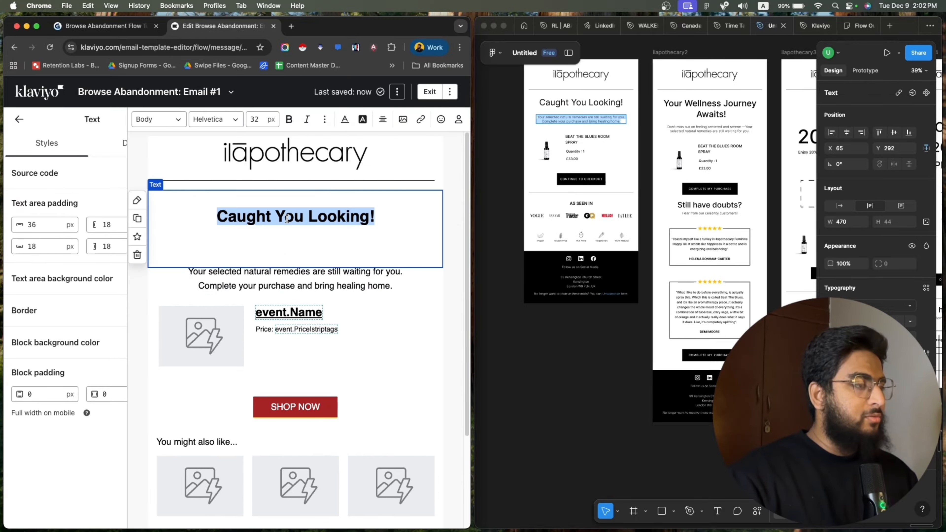
click(261, 119)
key(Up)
key(Up)
key(Up)
key(Up)
key(Up)
key(Up)
key(Up)
key(Up)
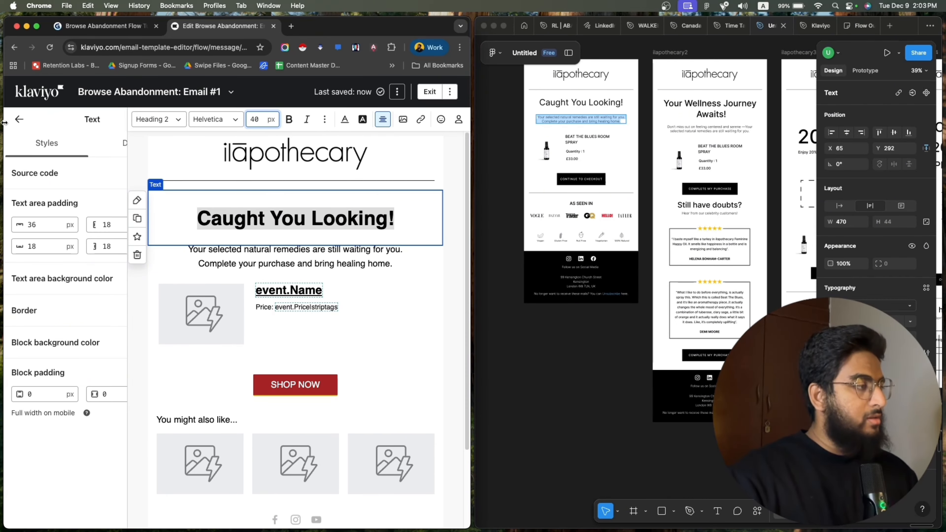
click(19, 119)
Change the background colour of the SHOP NOW button below the product table to black (000000).
scroll(367, 291, down, 1)
click(369, 292)
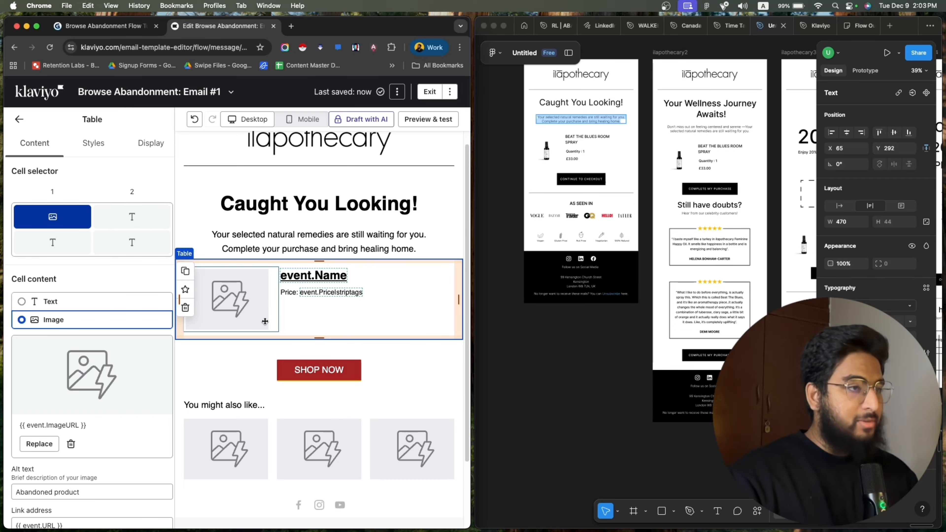
scroll(330, 338, down, 1)
click(346, 360)
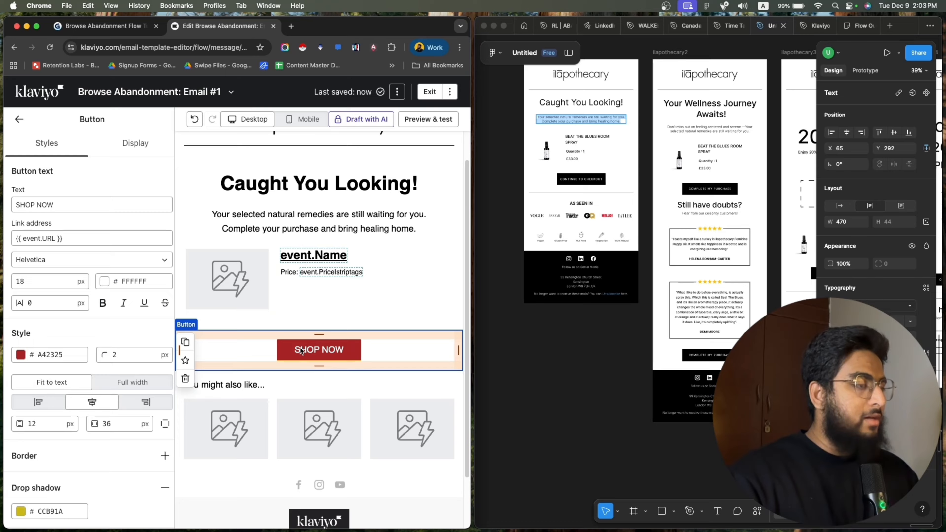
click(21, 356)
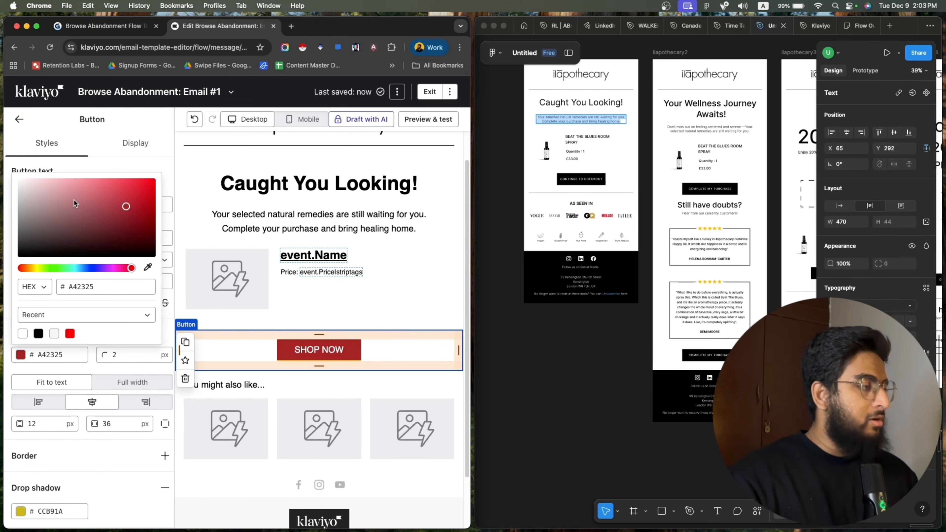
drag(75, 203, 18, 282)
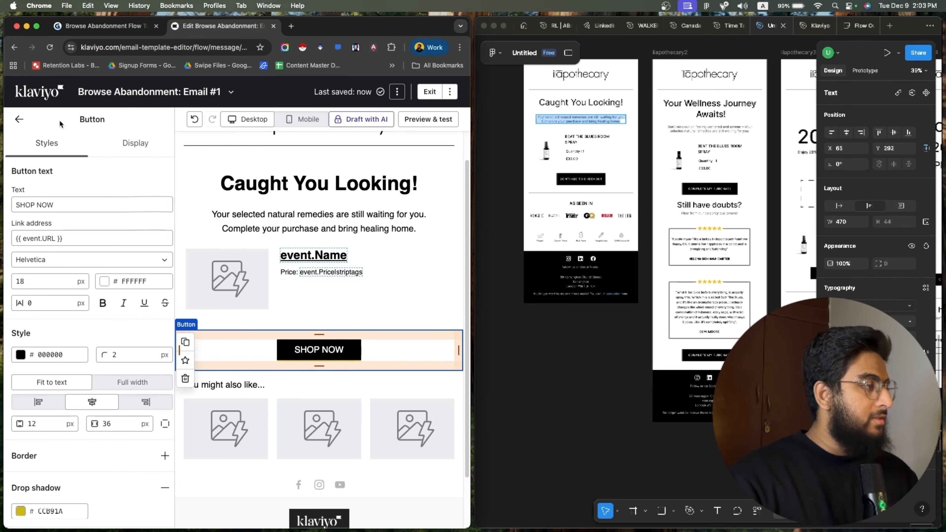
Replace the black button's label with "CONTINUE TO CHECKOUT".
click(76, 204)
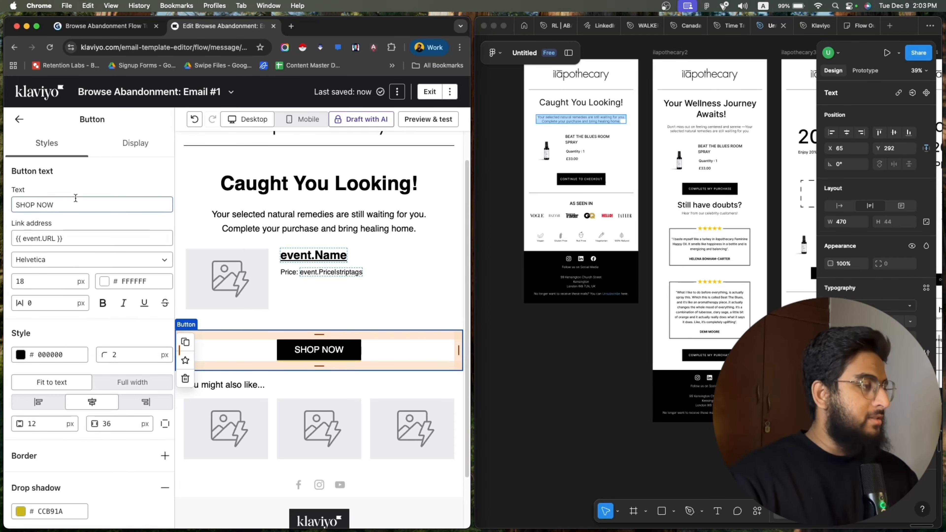
triple_click(93, 206)
text(CONTINUE )
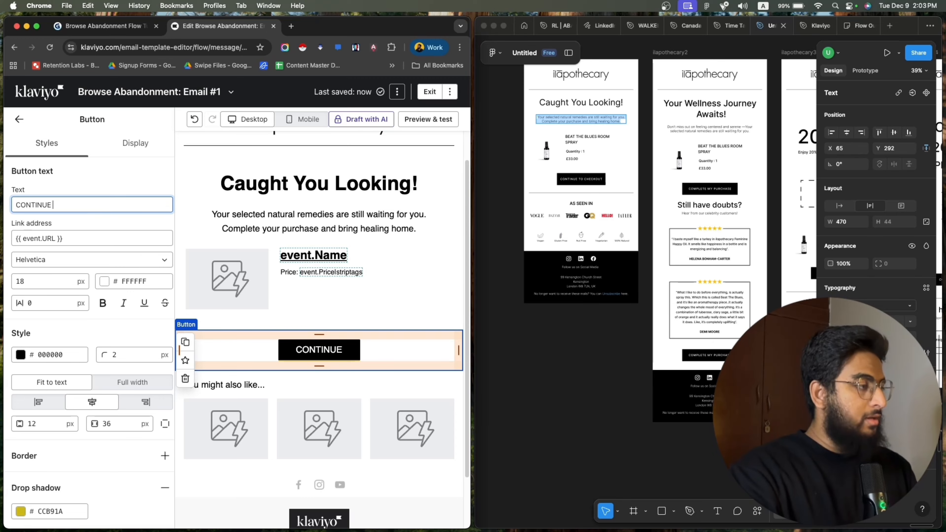
text(TO C)
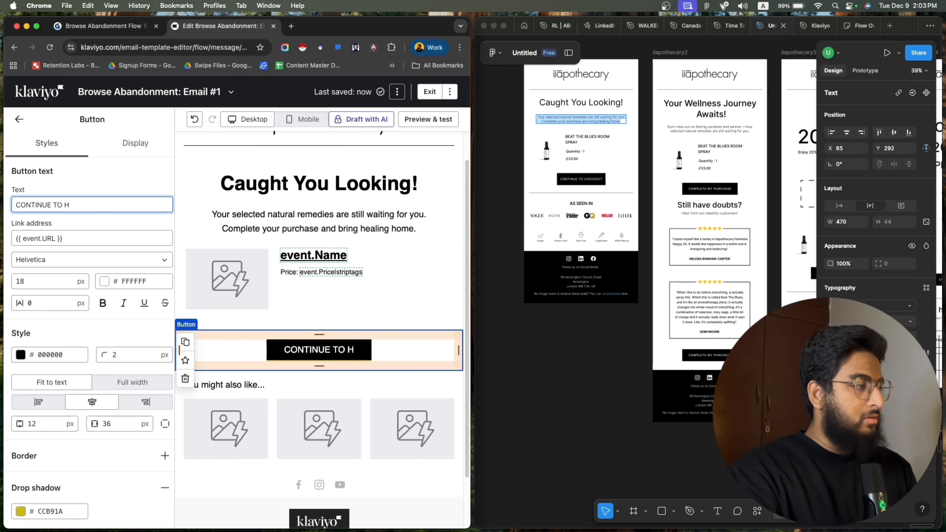
key(BackSpace)
text(CHECKOUT)
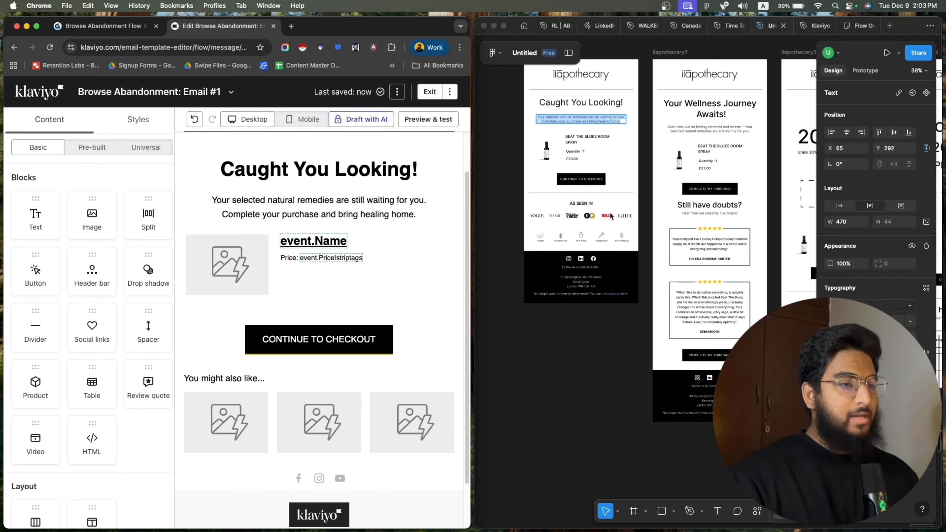
Slice the press logos and product badges from the first Figma design at 600 × 234 and insert them as an image below the checkout button.
scroll(615, 177, up, 3)
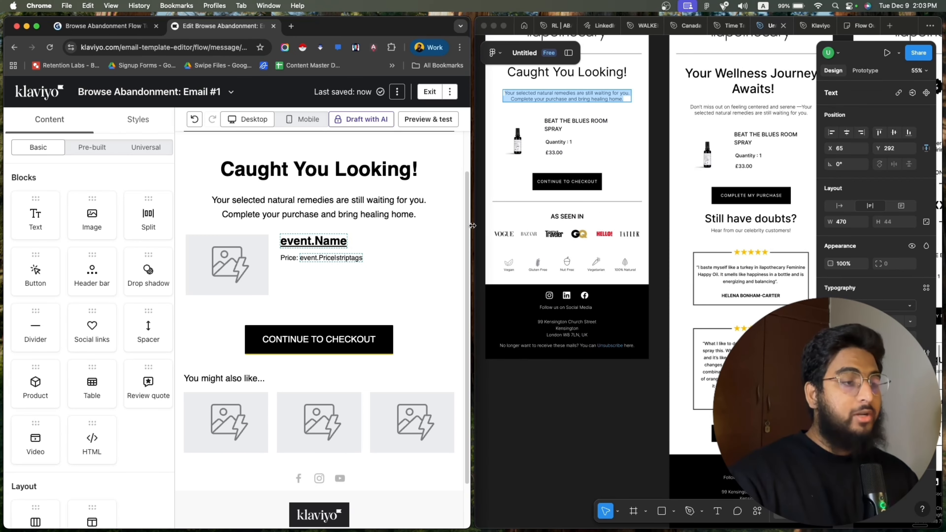
click(652, 247)
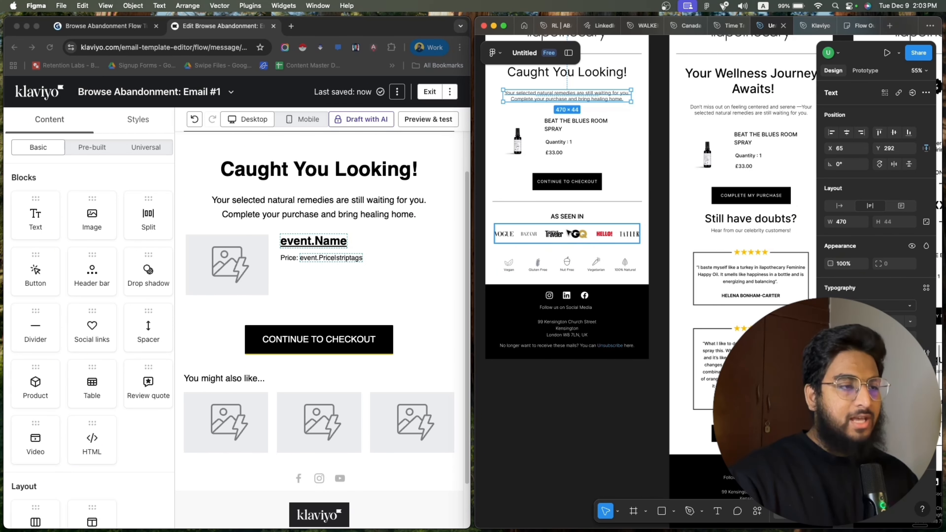
key(s)
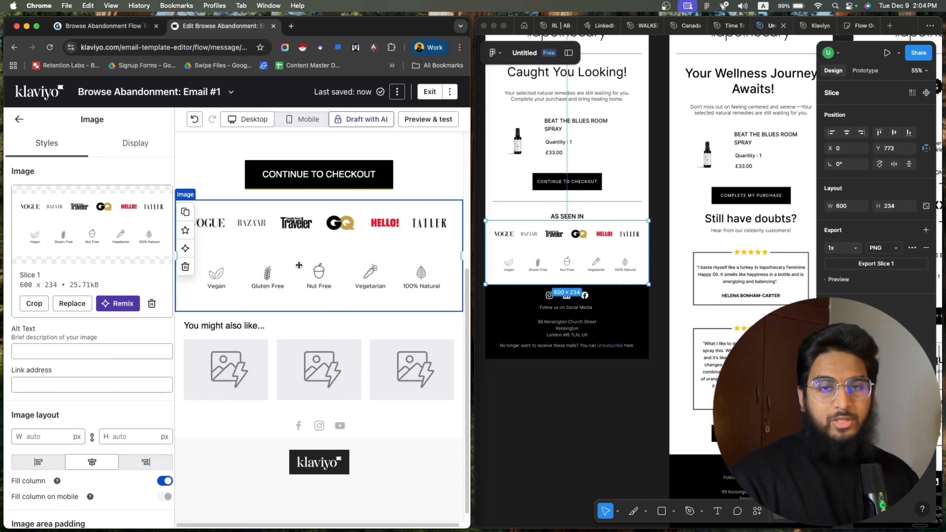
click(19, 119)
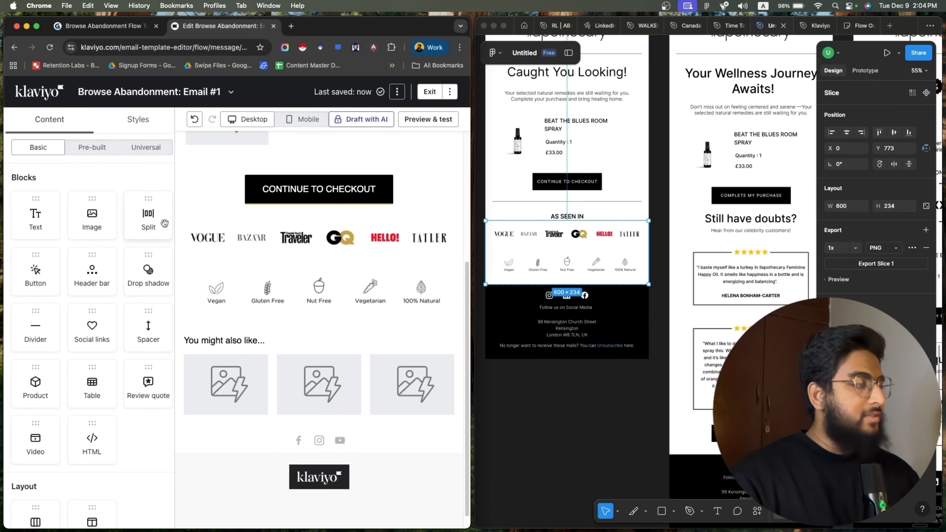
Add a text block between the checkout button and the press logos image, reading "AS SEEN ON".
drag(35, 218, 357, 227)
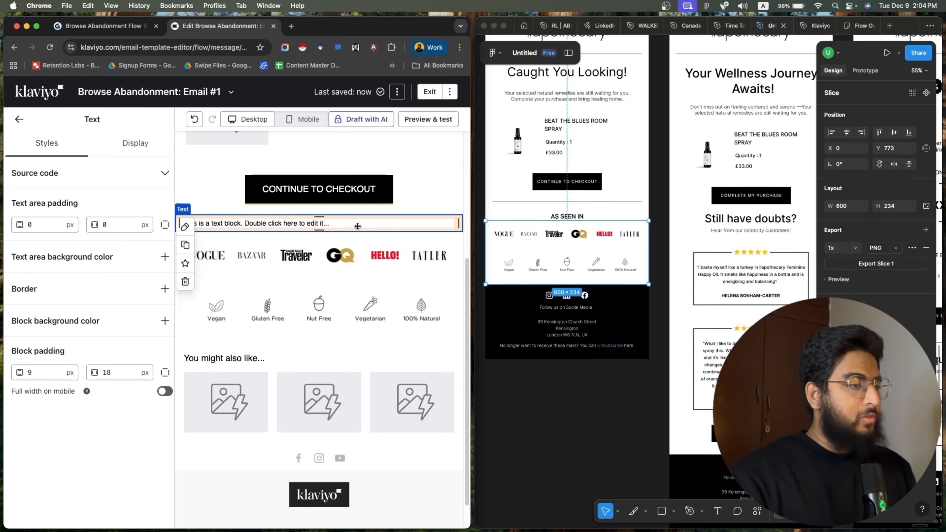
double_click(319, 223)
text(AS SEEN ON)
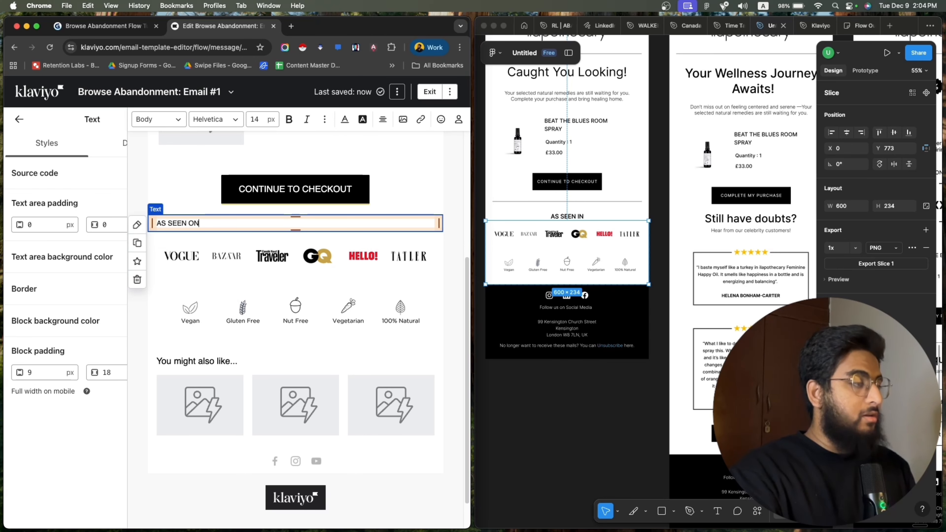
Centre-align the "AS SEEN ON" text, set its size to 19 px and make it bold.
key(super+a)
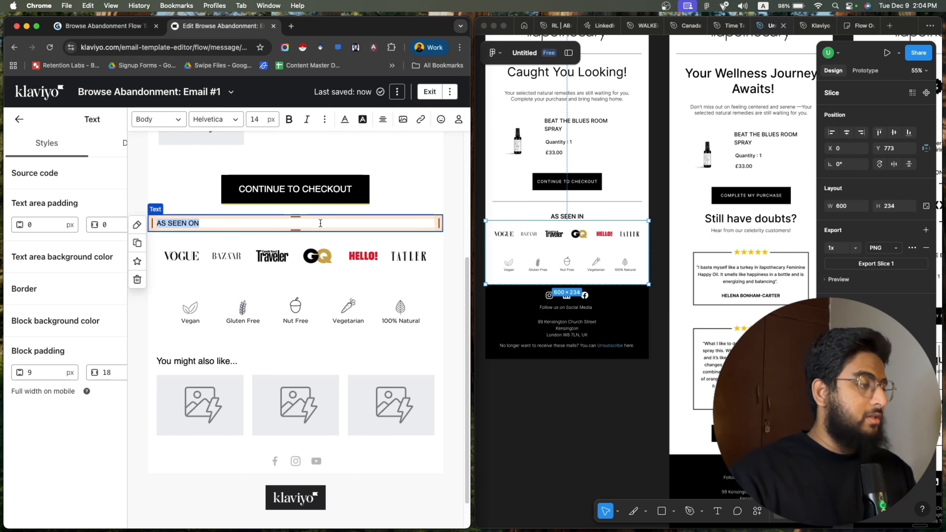
click(390, 125)
click(401, 139)
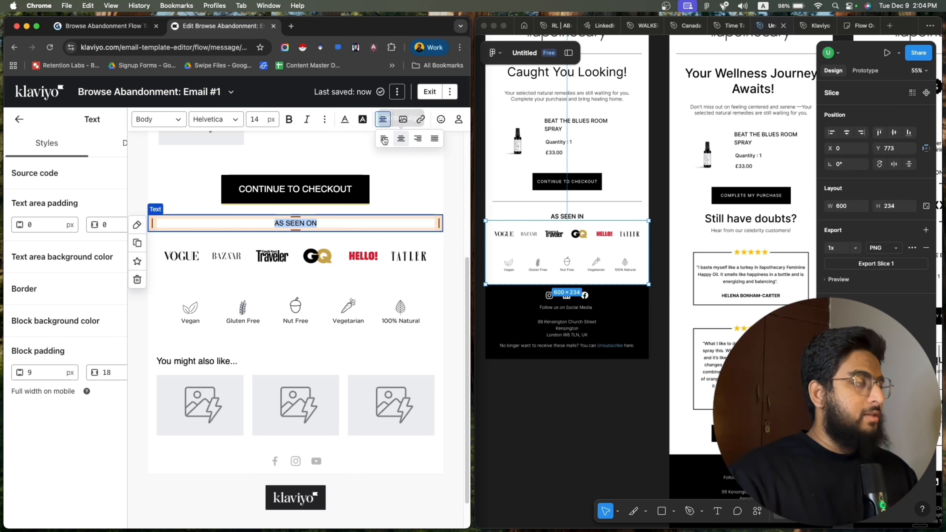
key(Up)
key(Up)
key(Up)
key(Up)
key(Up)
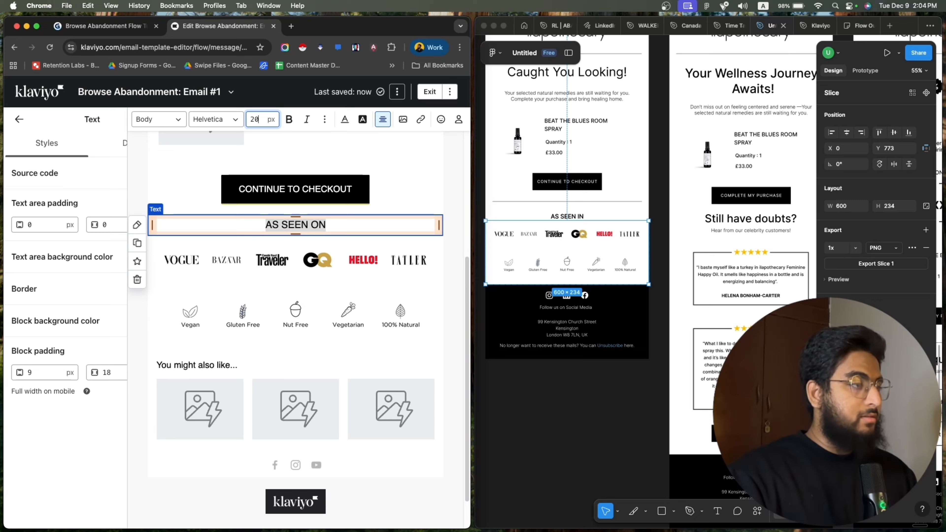
click(288, 119)
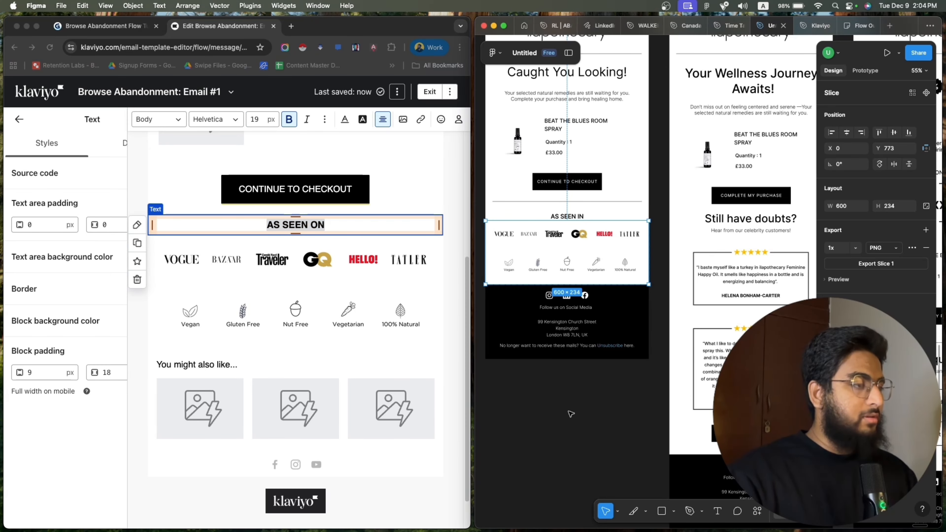
Delete the recommended products block, the "You might also like..." text and the social links below the press logos image.
scroll(379, 351, up, 5)
scroll(379, 352, down, 6)
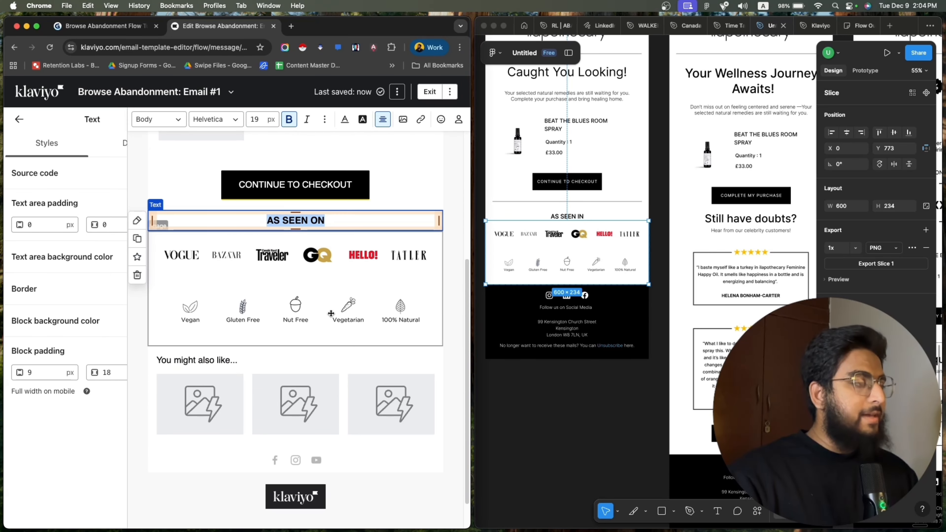
click(317, 322)
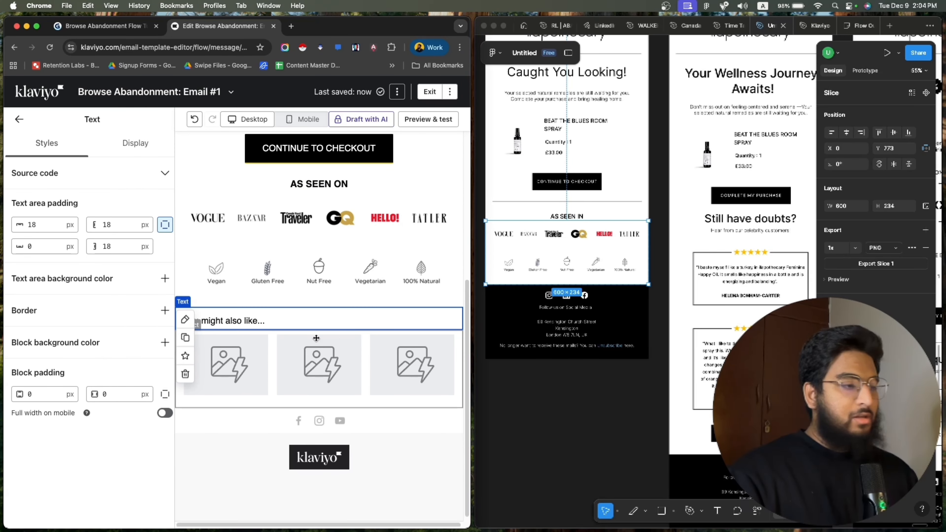
click(309, 351)
click(303, 321)
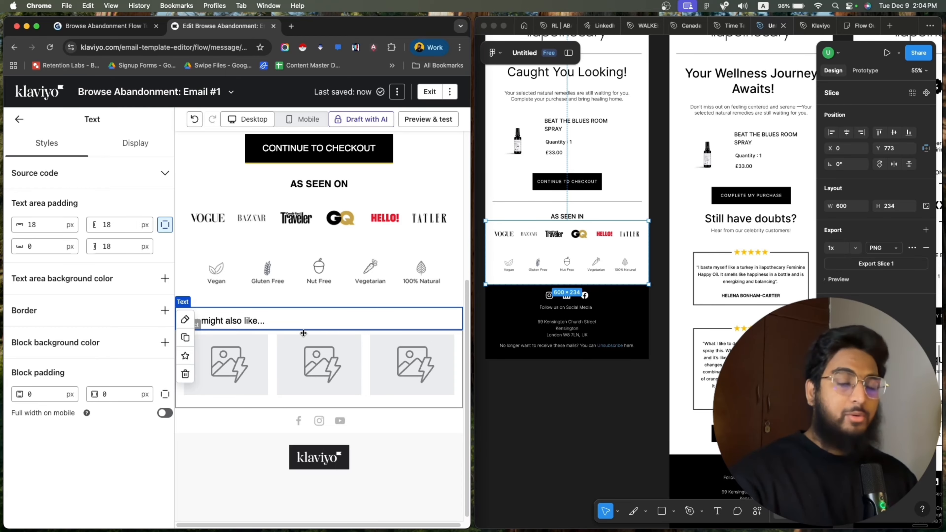
scroll(304, 334, up, 6)
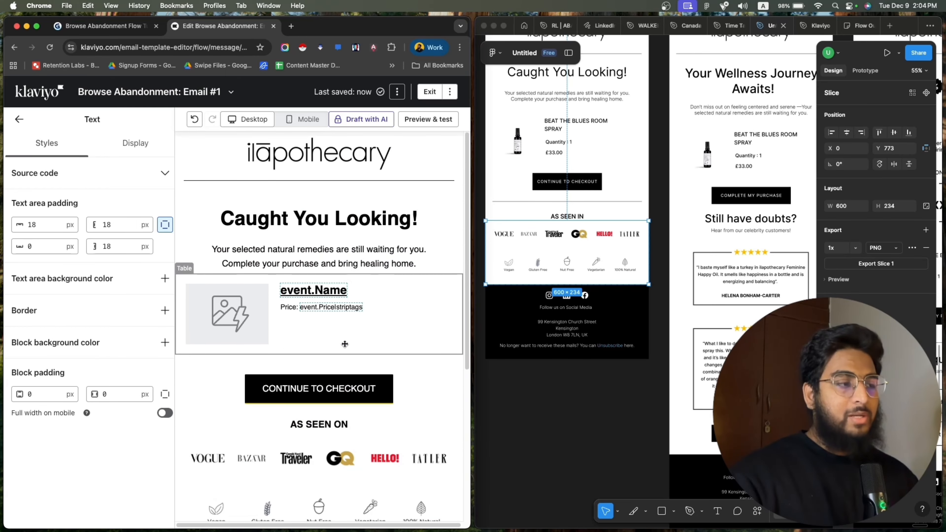
scroll(331, 319, down, 6)
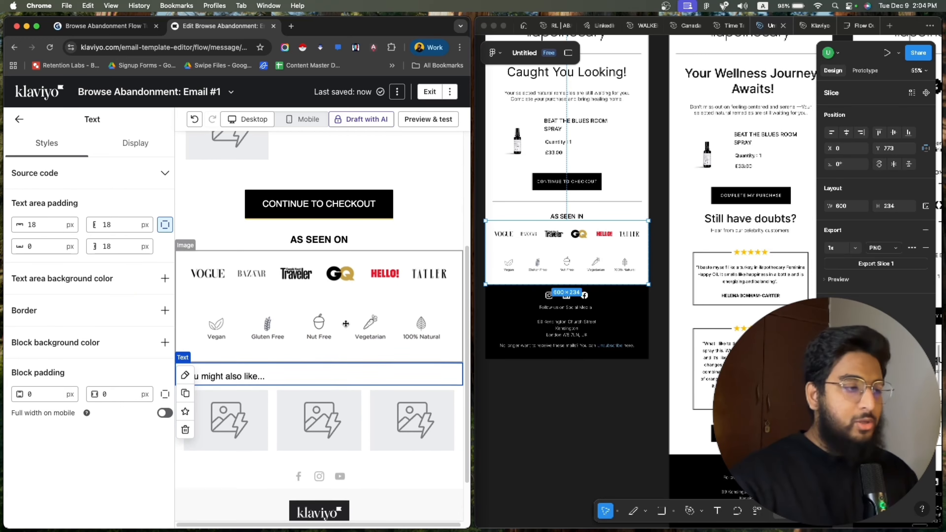
click(264, 369)
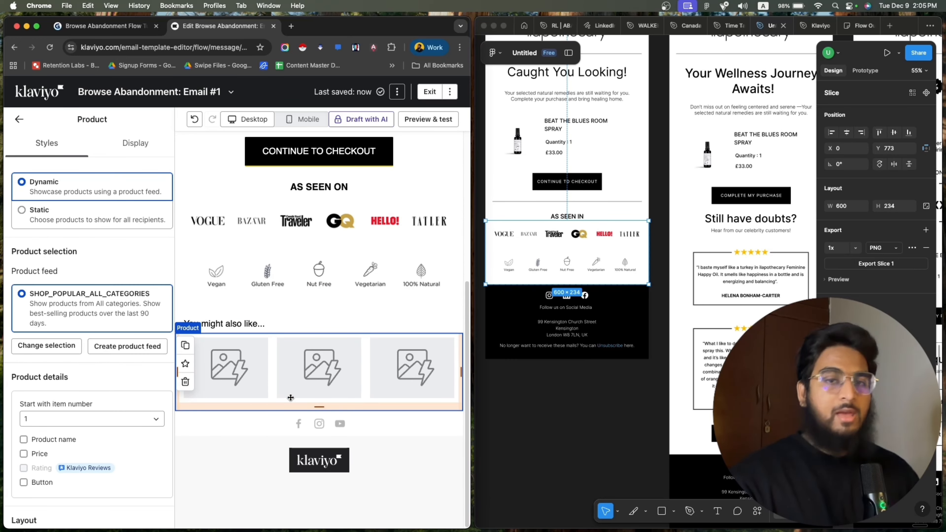
click(186, 382)
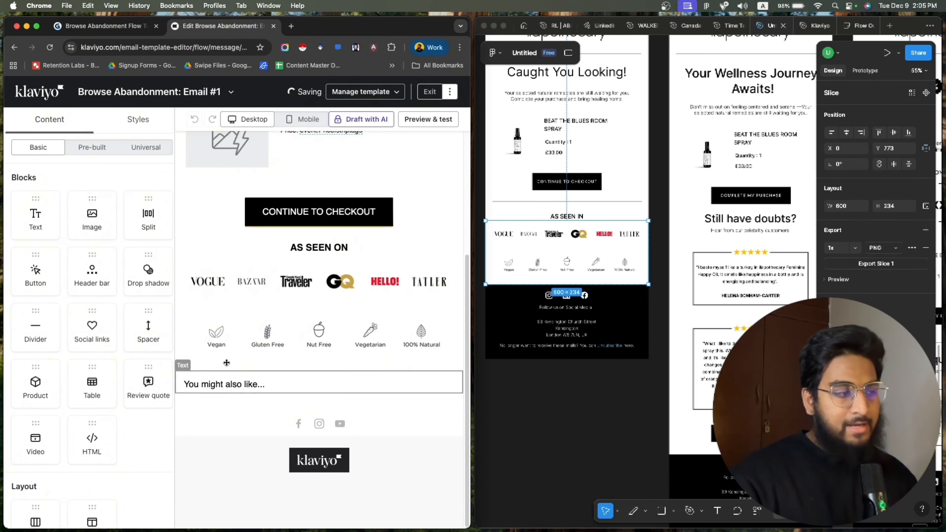
click(251, 387)
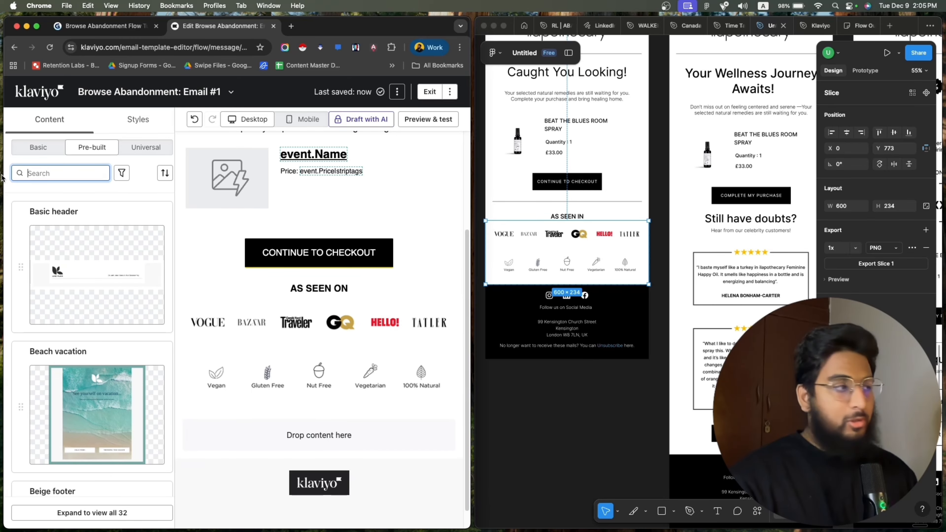
Search the pre-built sections for "footer" and place the Beige footer directly below the press logos image.
click(38, 147)
click(89, 147)
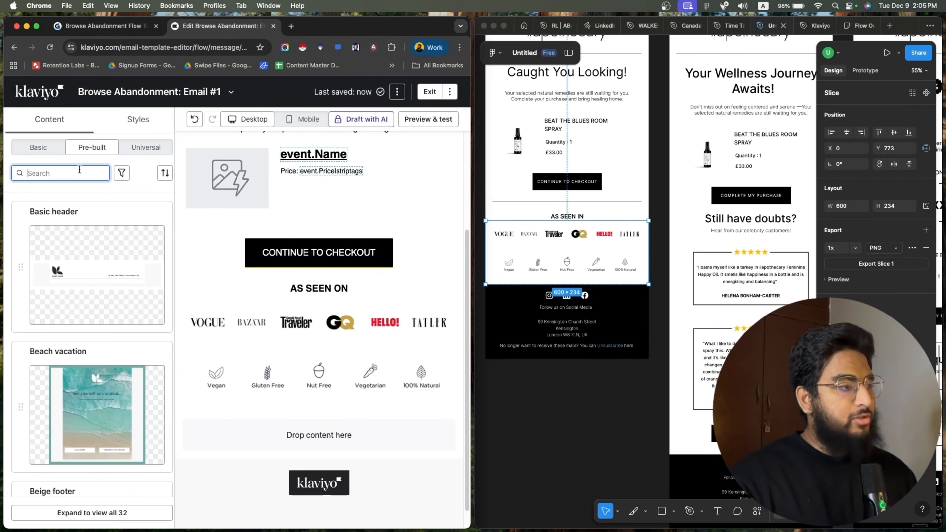
text(footer)
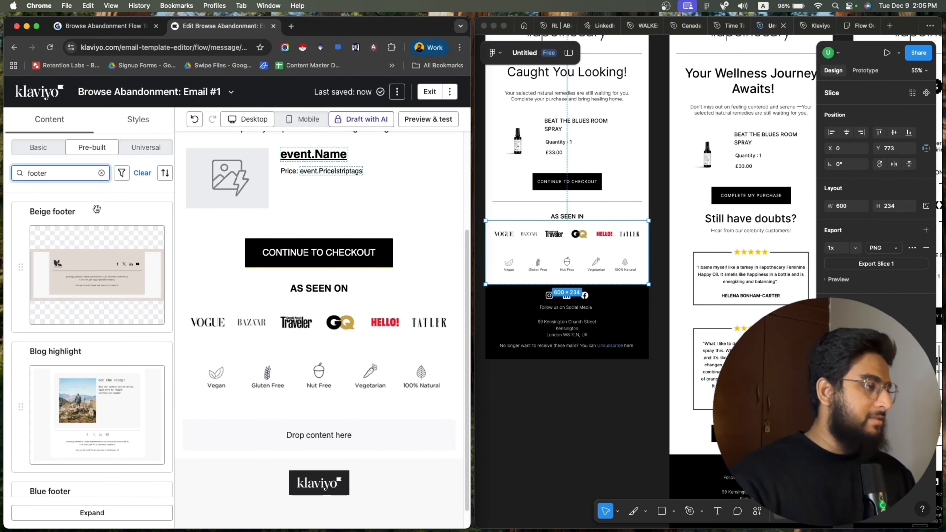
drag(97, 209, 330, 406)
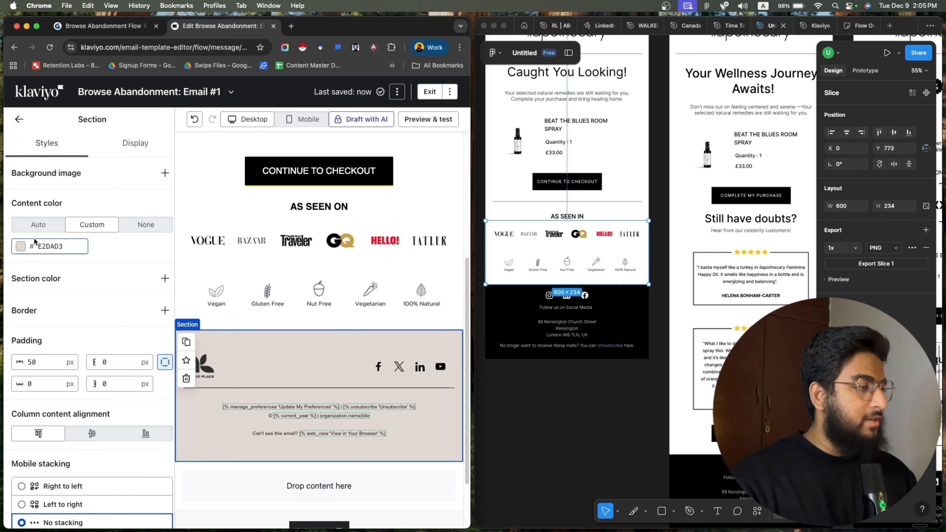
Set the inserted footer section's custom content colour to black (000000).
click(20, 247)
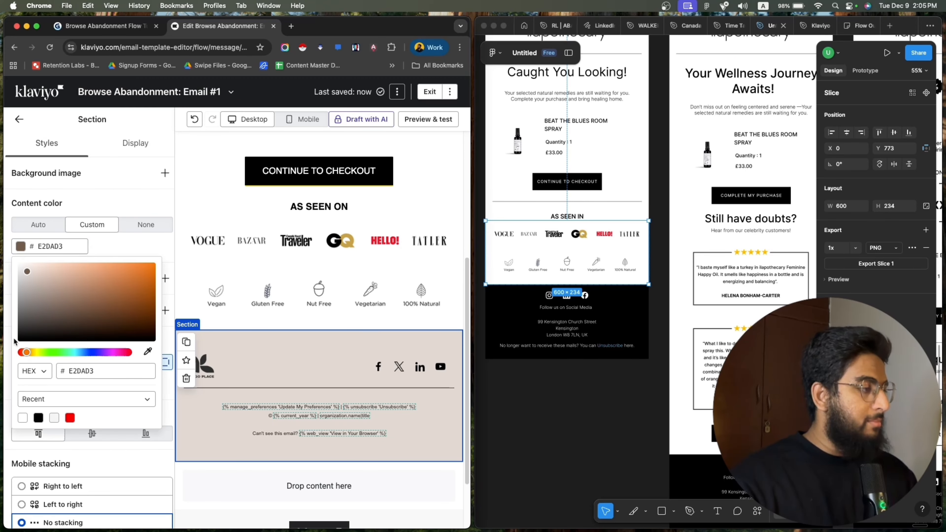
drag(14, 340, 2, 360)
click(127, 244)
scroll(113, 326, down, 1)
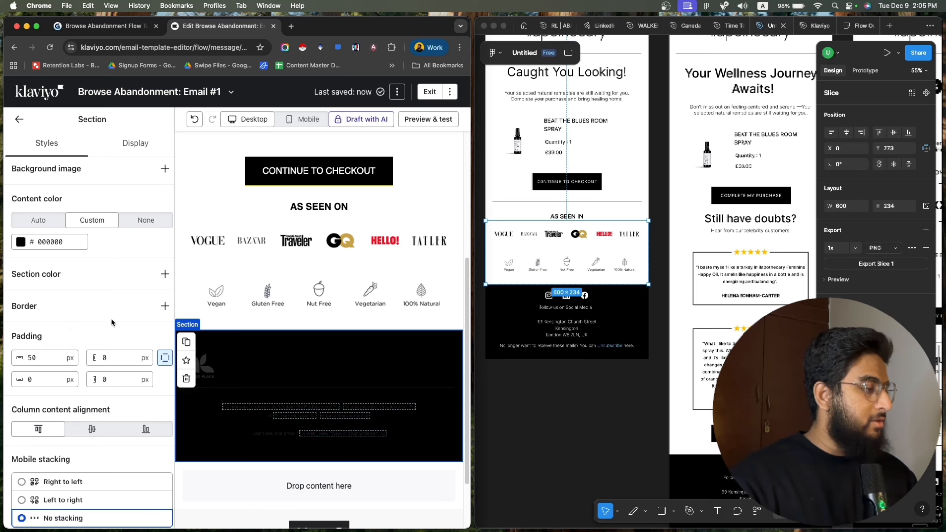
Check the black footer, and switch the email to its mobile layout to look through the content from header to footer.
scroll(92, 272, up, 1)
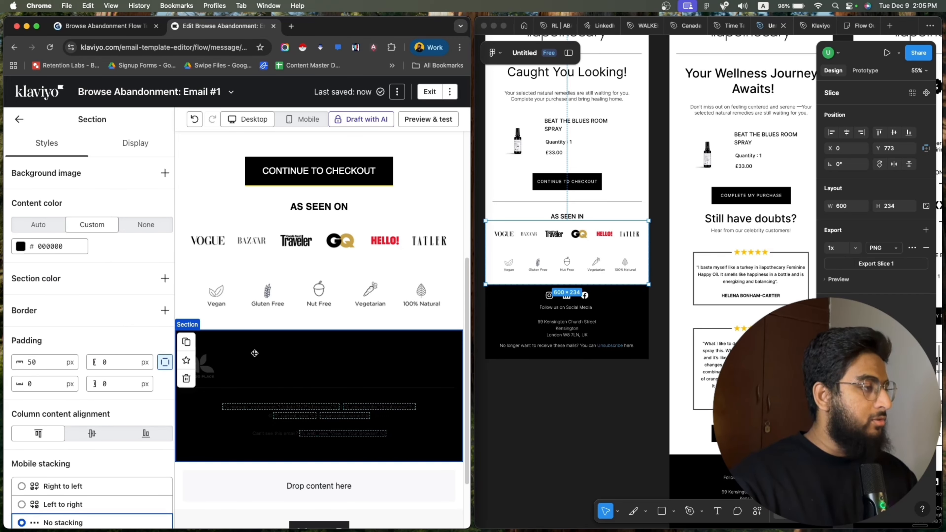
click(279, 383)
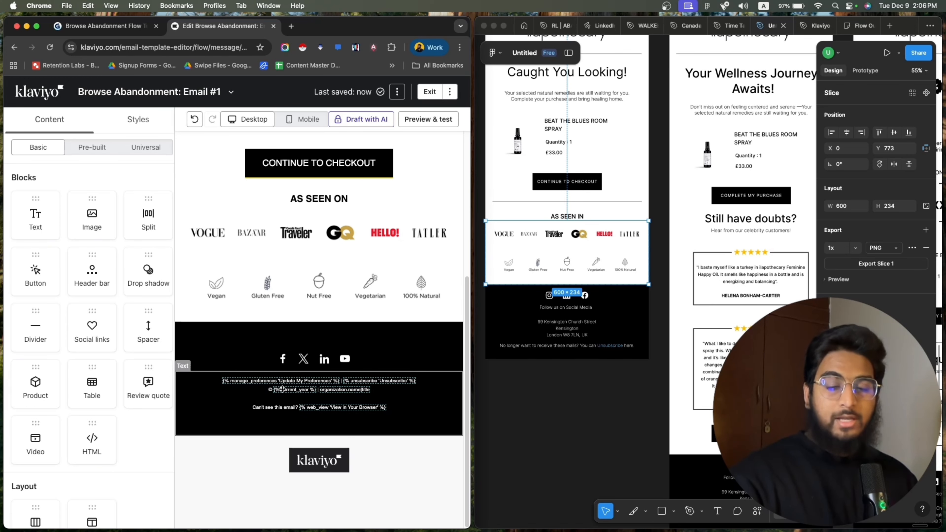
scroll(283, 388, up, 6)
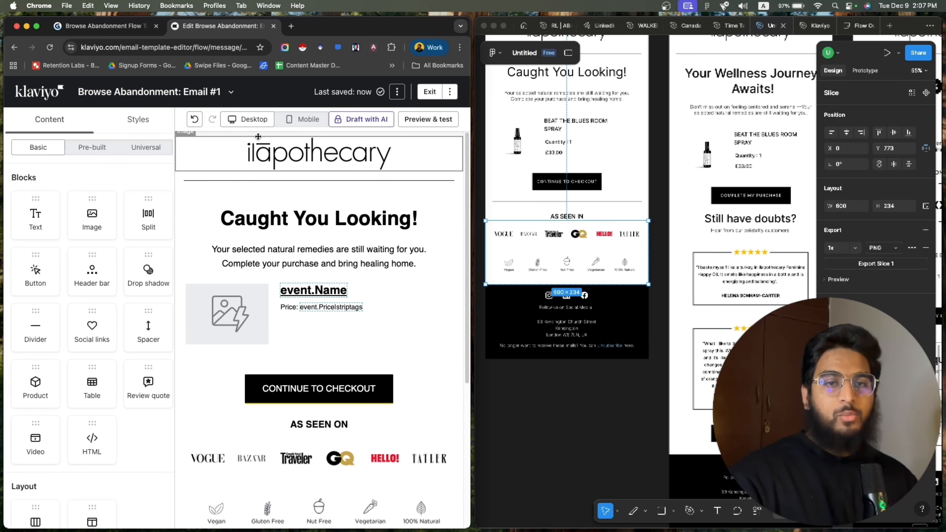
click(302, 121)
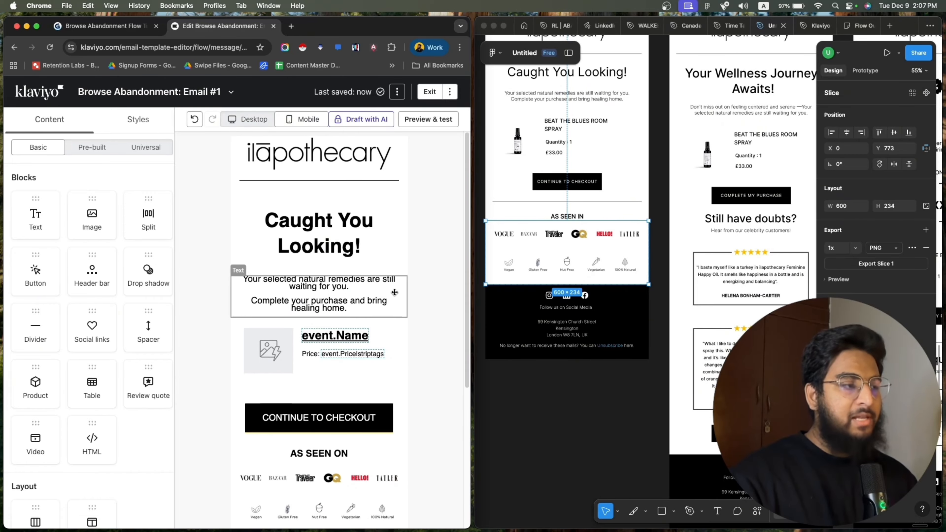
scroll(374, 443, down, 3)
scroll(373, 443, up, 5)
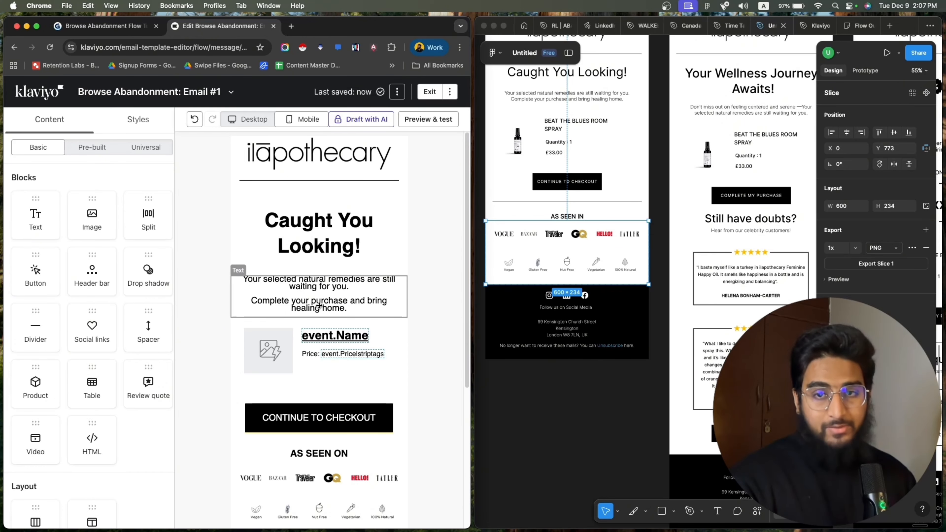
Show the "Caught You Looking!" heading on mobile only, duplicate it, and set the copy to display on desktop only.
click(323, 249)
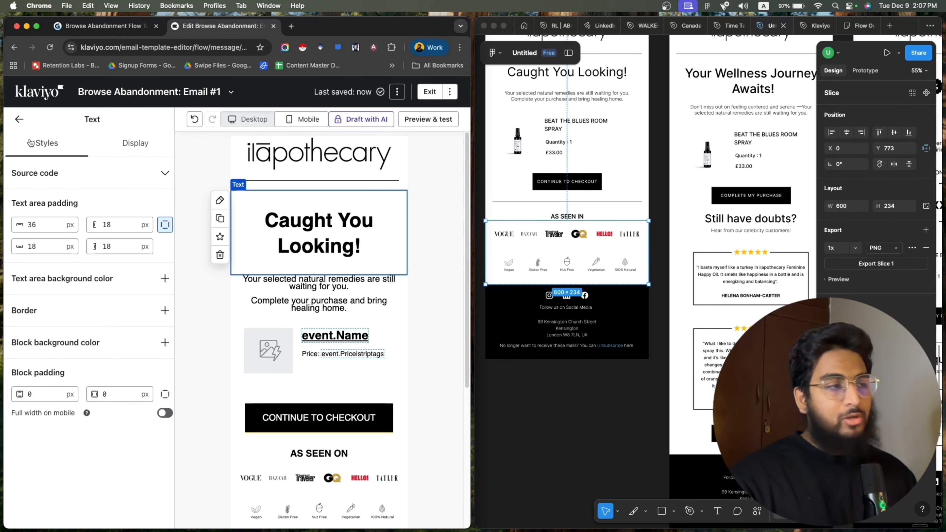
click(134, 143)
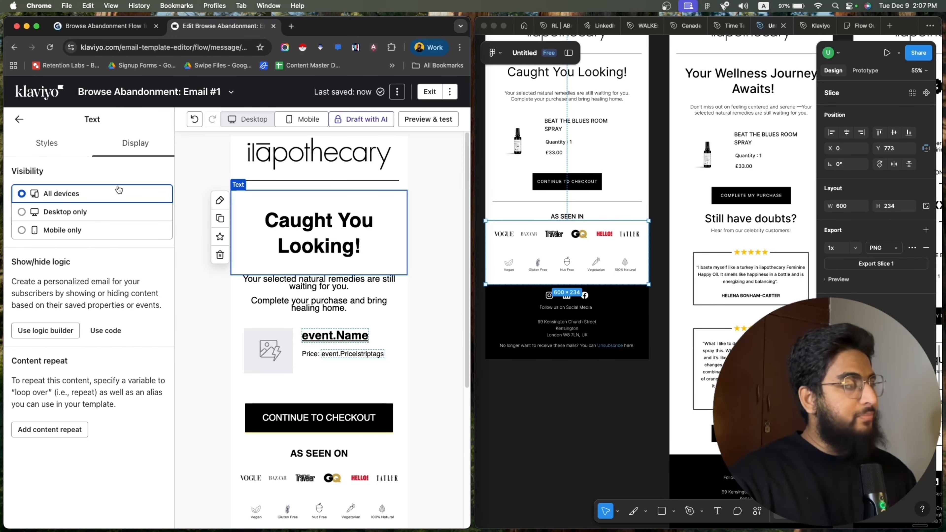
click(50, 230)
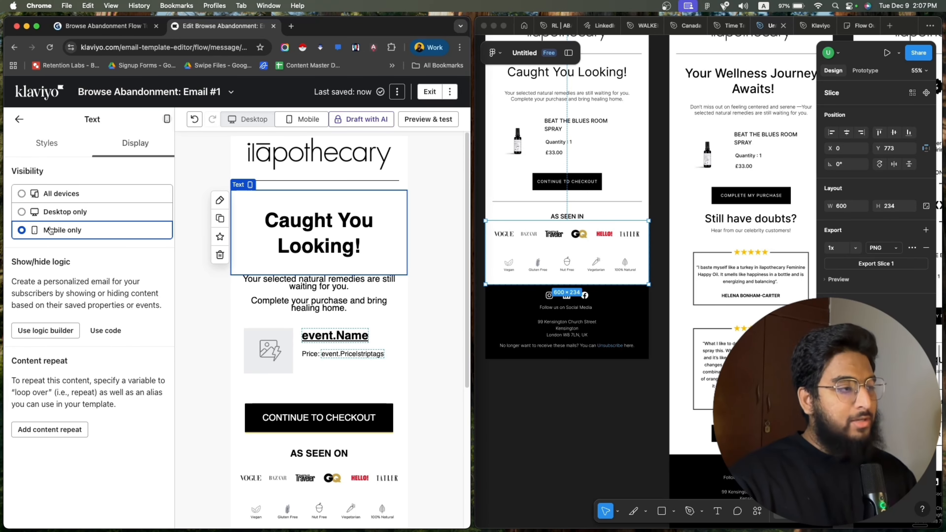
click(222, 220)
click(131, 150)
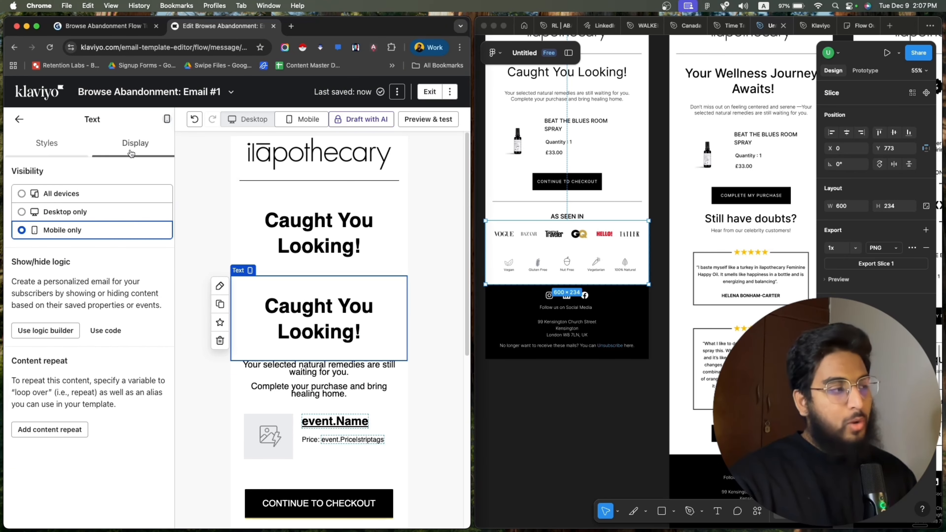
click(89, 213)
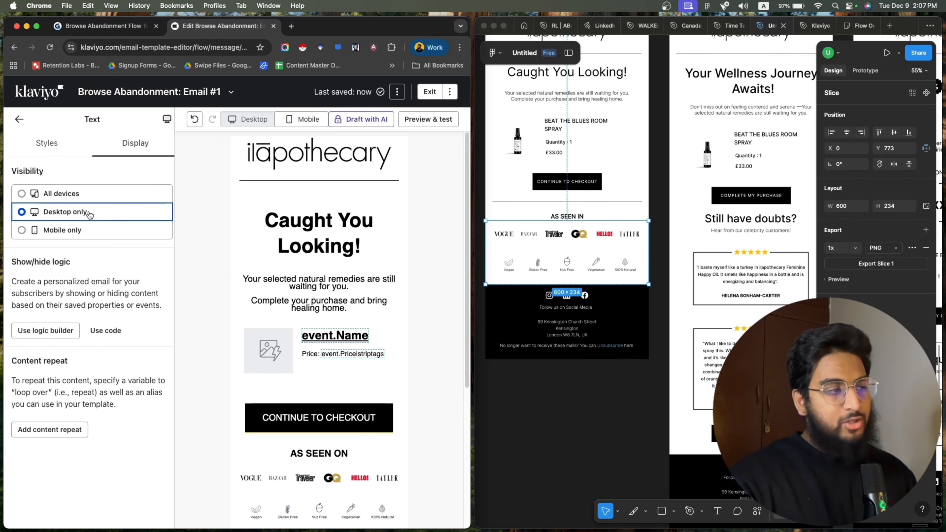
click(253, 120)
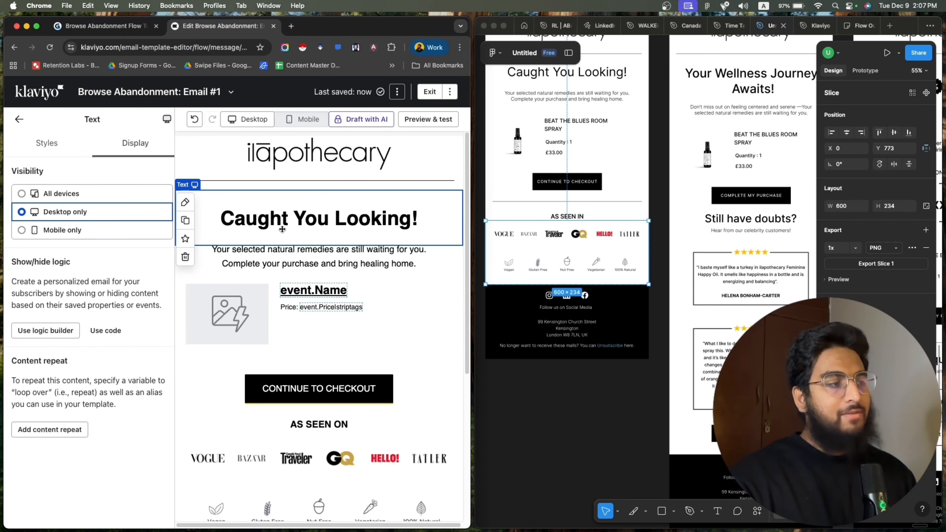
Set the mobile-only "Caught You Looking!" heading to 30 px in the mobile layout.
click(289, 120)
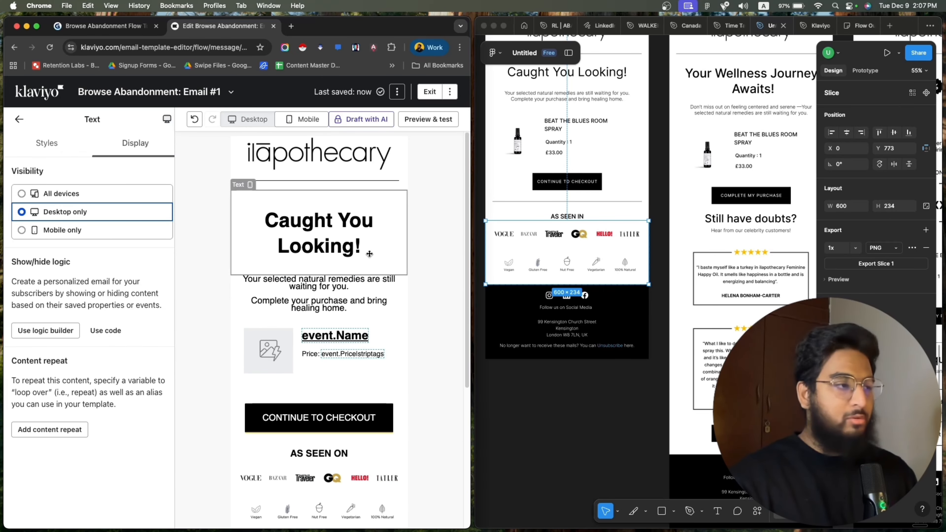
triple_click(362, 248)
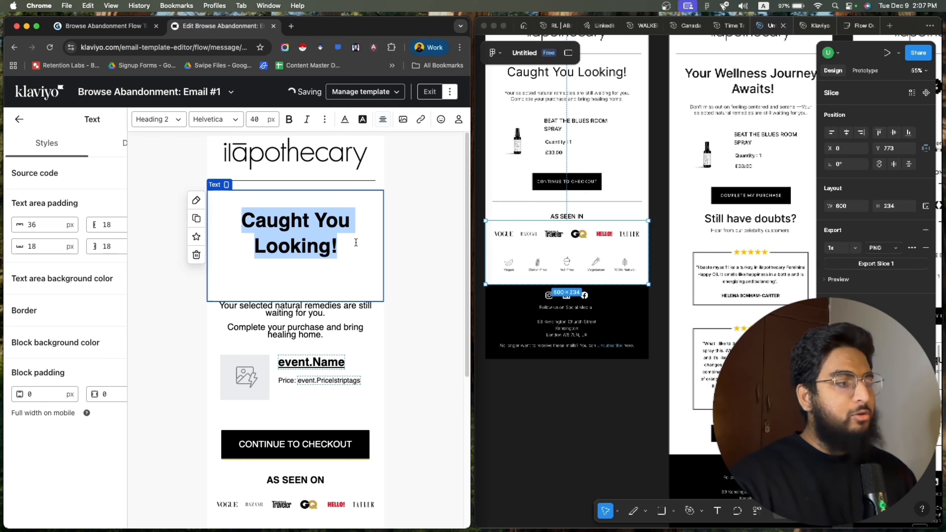
double_click(254, 120)
text(30)
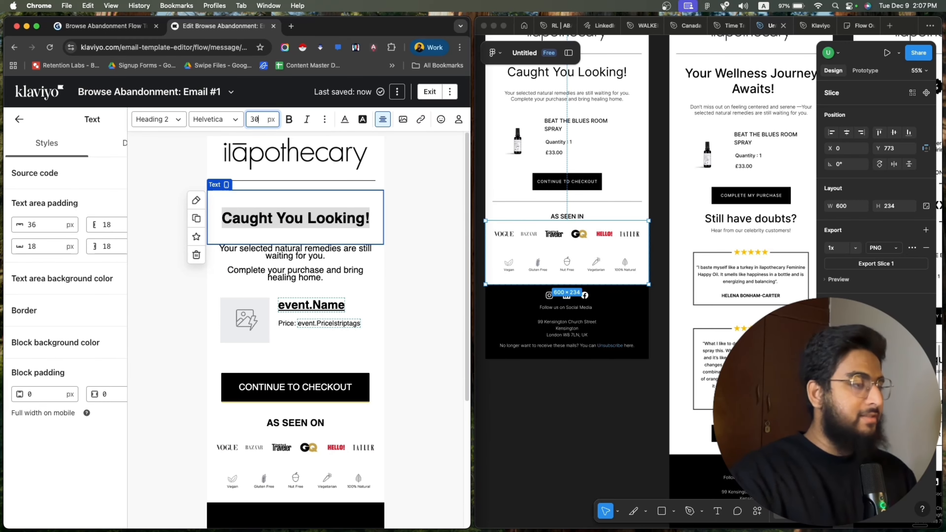
click(419, 228)
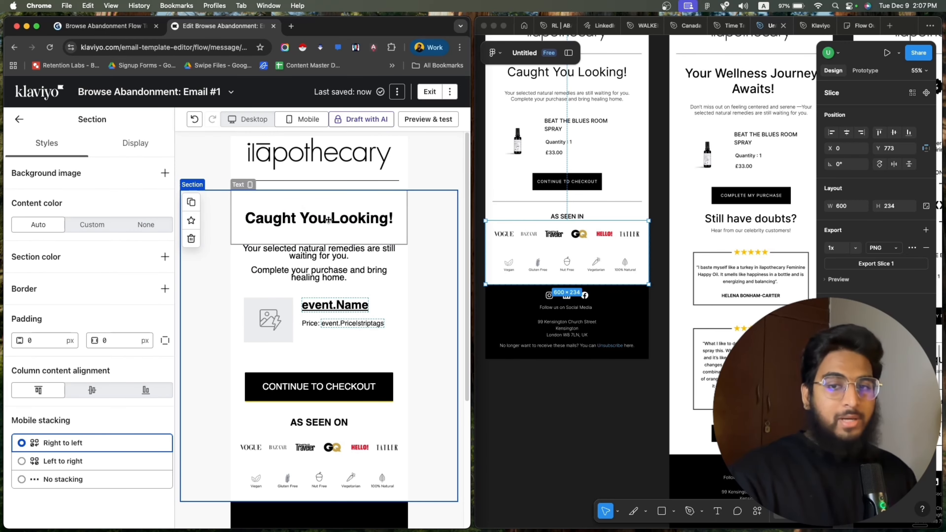
Show the "Your selected natural remedies..." text on mobile only, duplicate it, and make the copy desktop only.
click(293, 264)
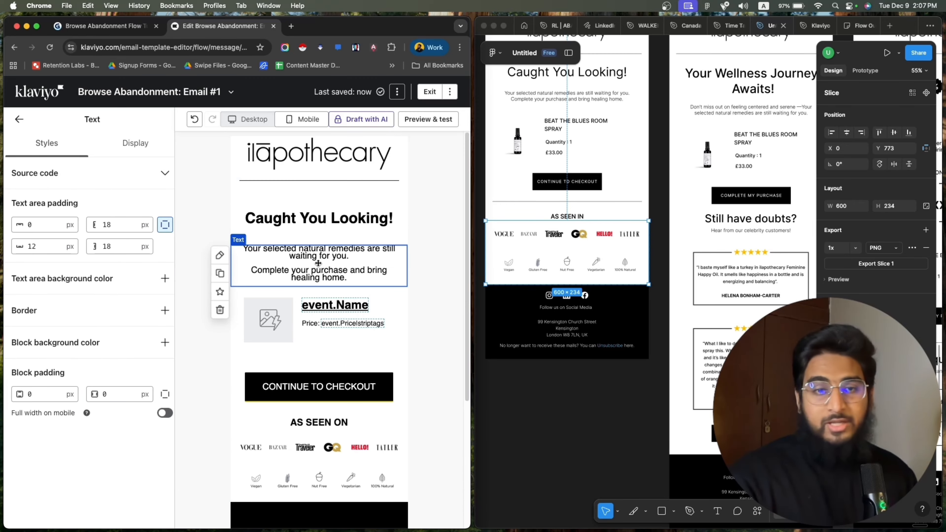
click(136, 143)
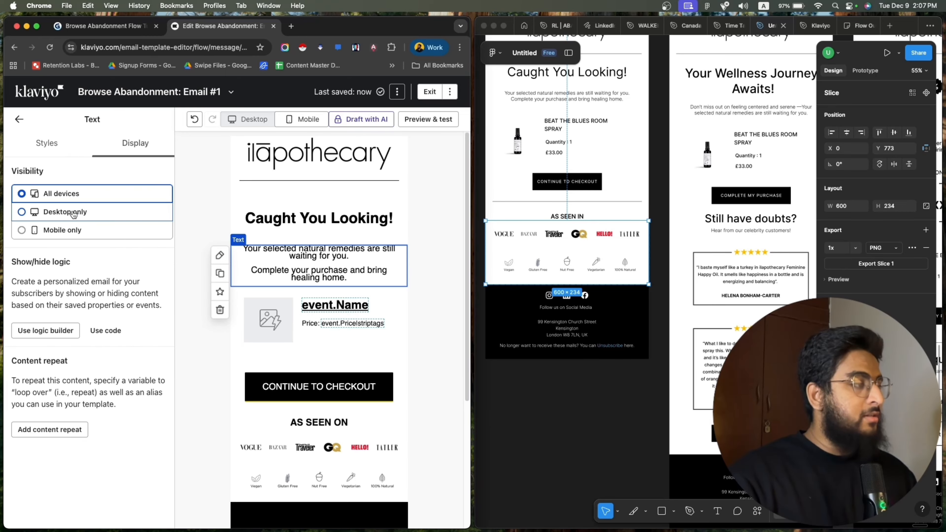
click(71, 231)
click(220, 274)
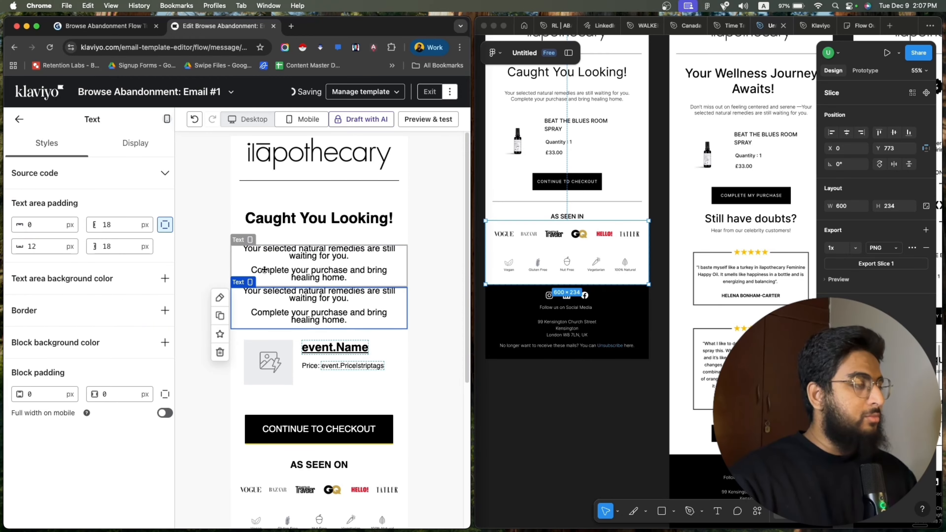
click(135, 143)
click(70, 212)
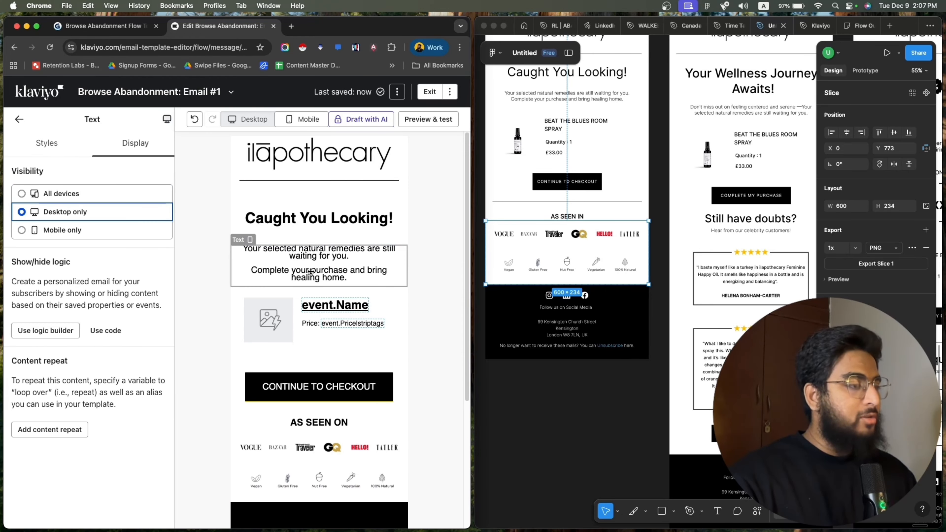
Reduce the mobile-only "Your selected natural remedies..." text to 16 px and join its two lines into one paragraph.
click(311, 271)
key(super+a)
click(262, 120)
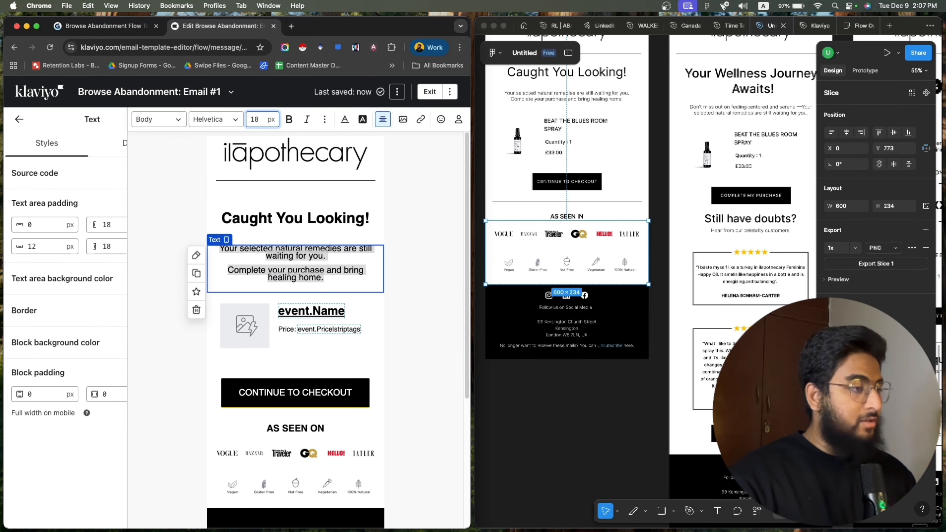
key(Down)
key(Down)
scroll(410, 279, up, 2)
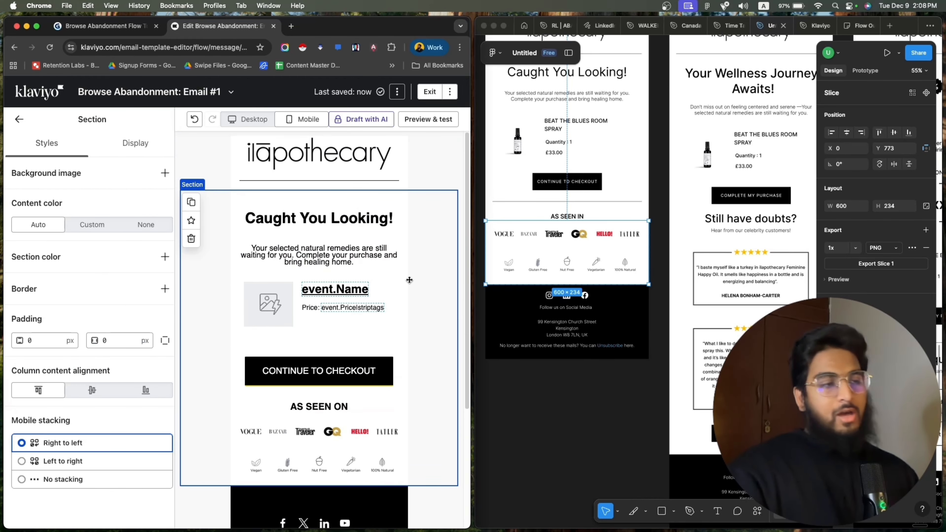
Look over the email's mobile layout and its desktop preview, including the product block, press logos and footer.
scroll(410, 280, down, 5)
scroll(370, 301, up, 5)
click(422, 120)
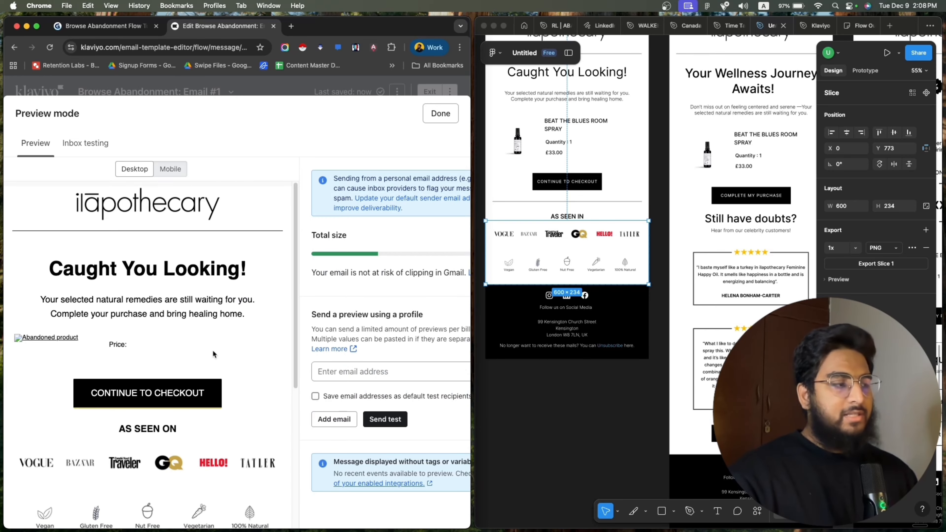
scroll(75, 309, down, 2)
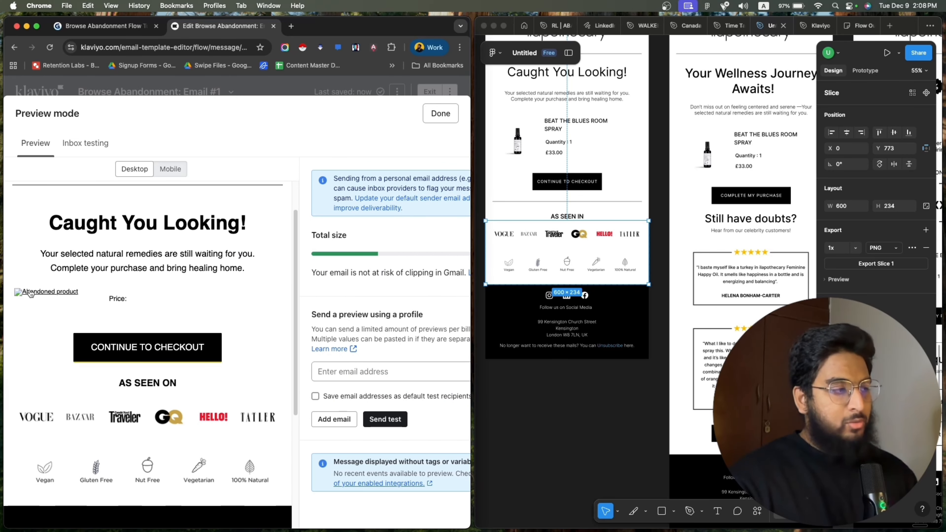
click(425, 119)
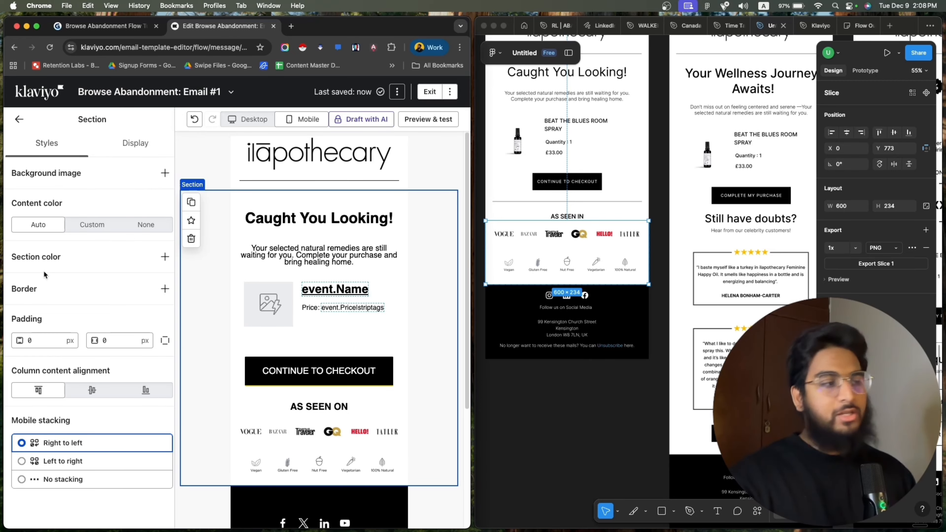
click(429, 120)
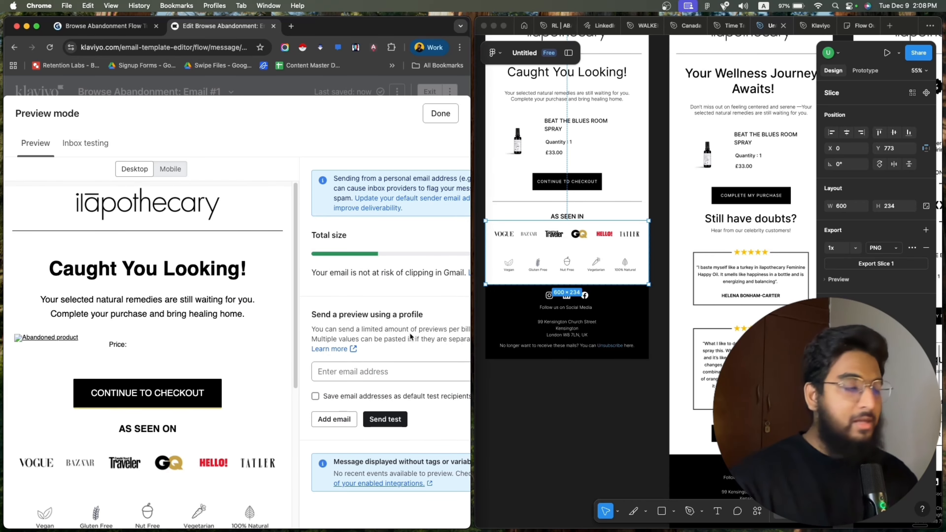
scroll(186, 314, down, 5)
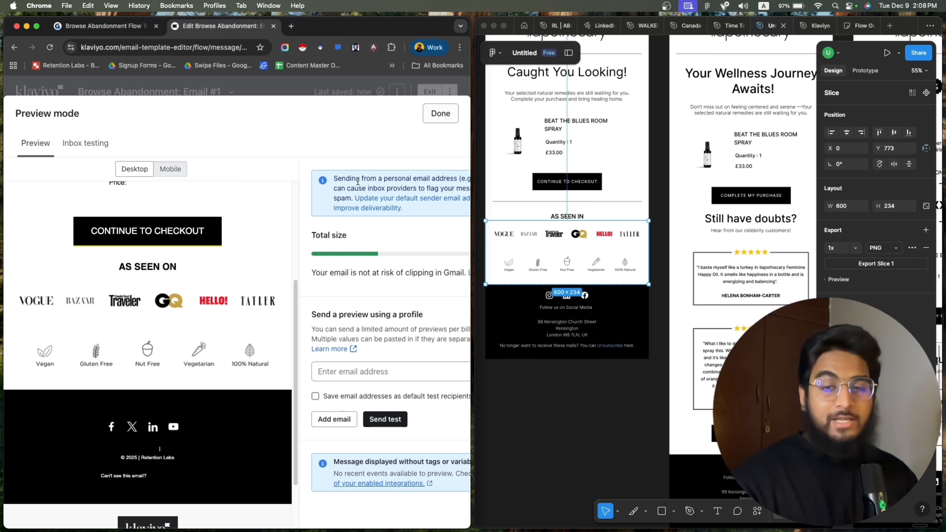
scroll(279, 326, up, 5)
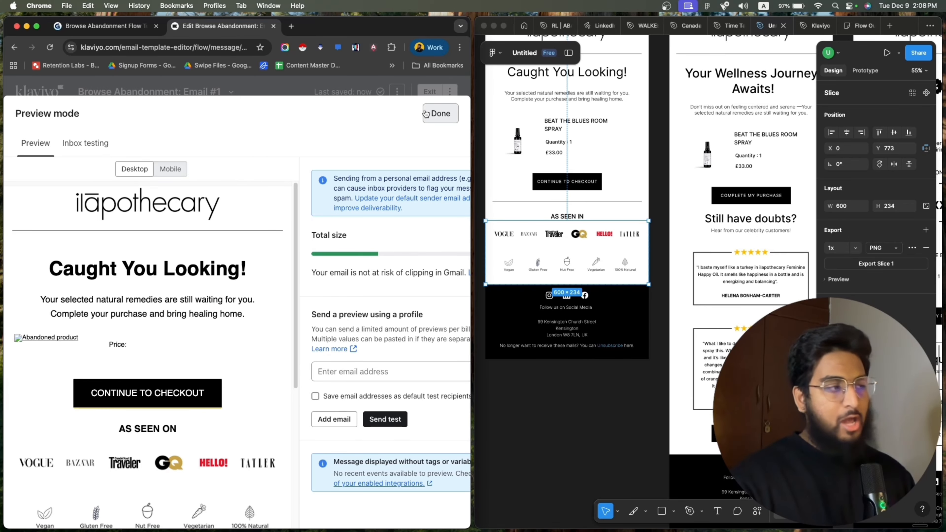
click(426, 114)
Return to the flow, clone the Browse Abandonment: Email #1 step and save the copy as Browse Abandonment: Email #2.
click(426, 94)
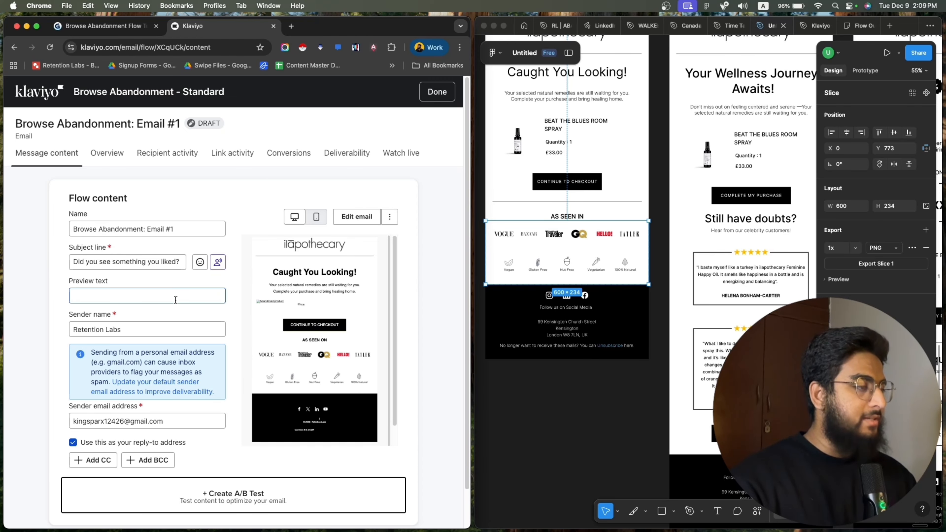
click(438, 92)
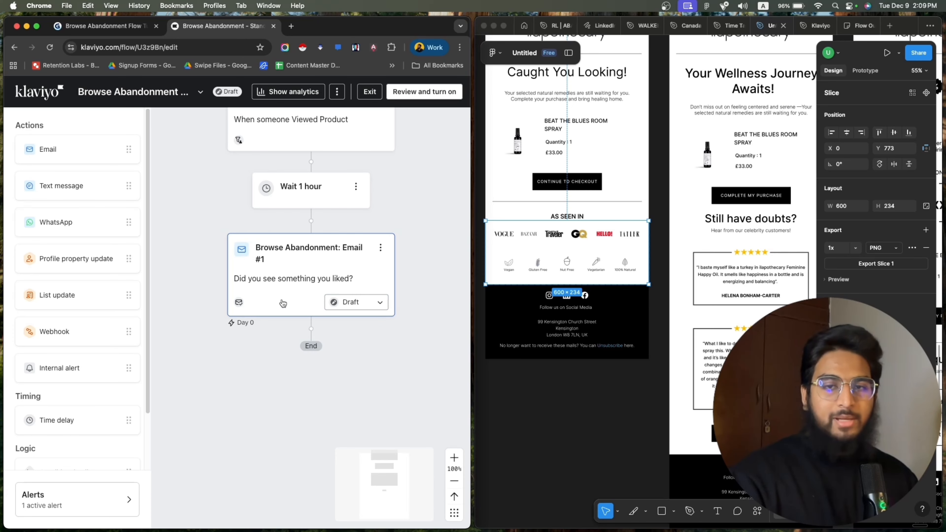
click(382, 251)
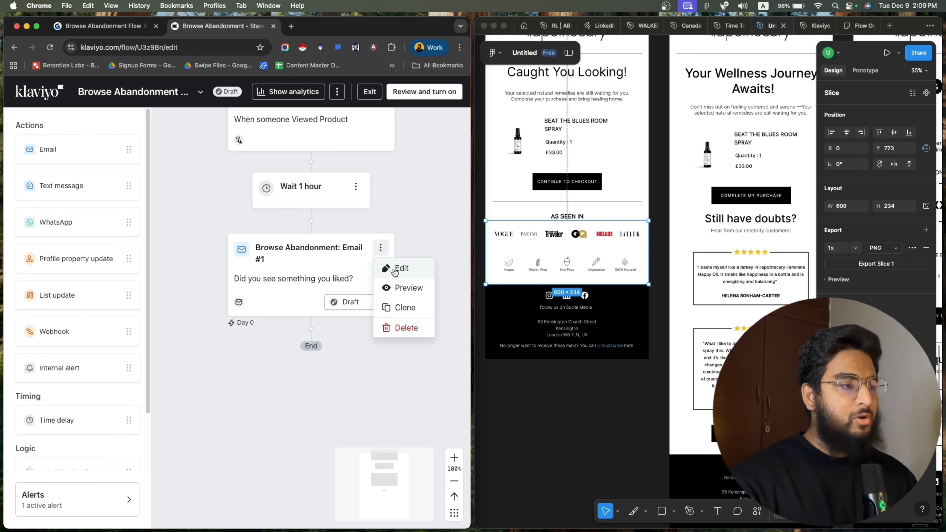
click(412, 306)
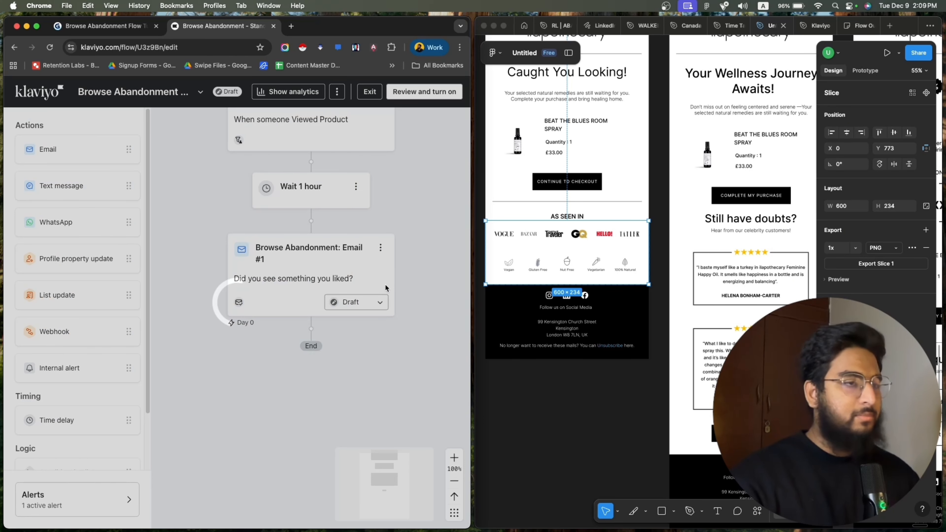
scroll(283, 335, down, 5)
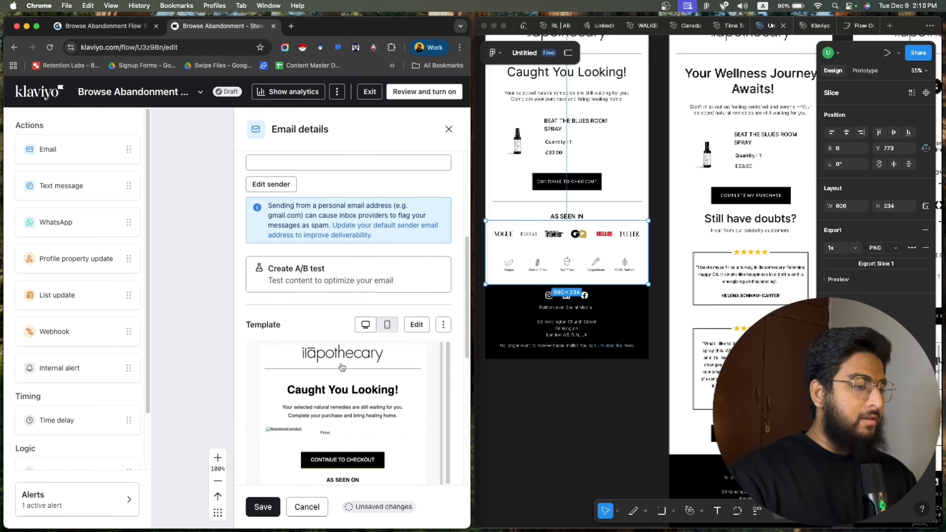
click(263, 507)
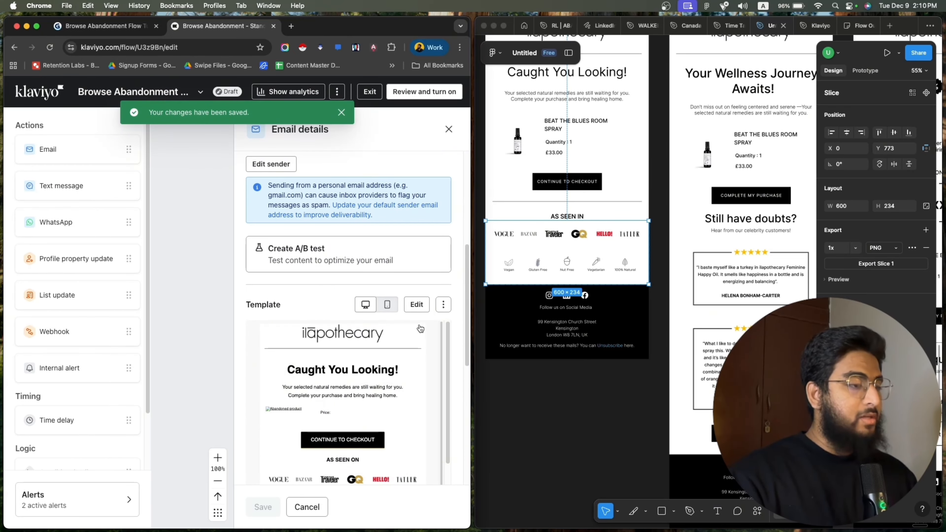
Open the Browse Abandonment: Email #2 template and replace the "Caught You Looking!" heading with "Your Wellness Journey Awaits!".
click(418, 305)
scroll(508, 231, right, 5)
scroll(508, 230, up, 2)
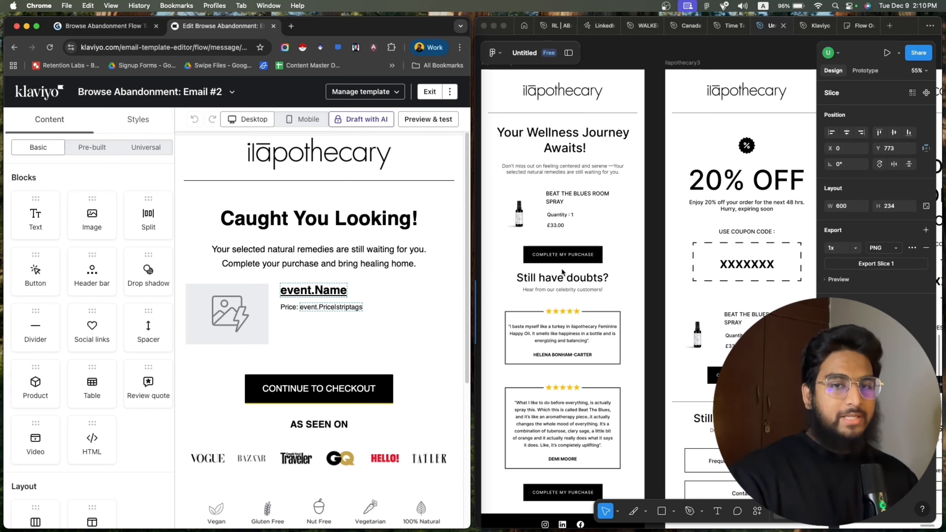
triple_click(336, 227)
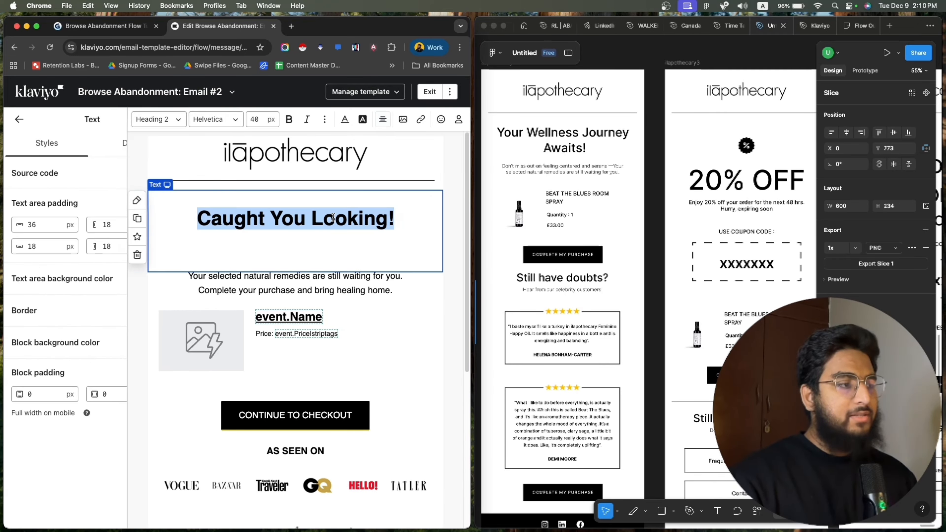
text(You)
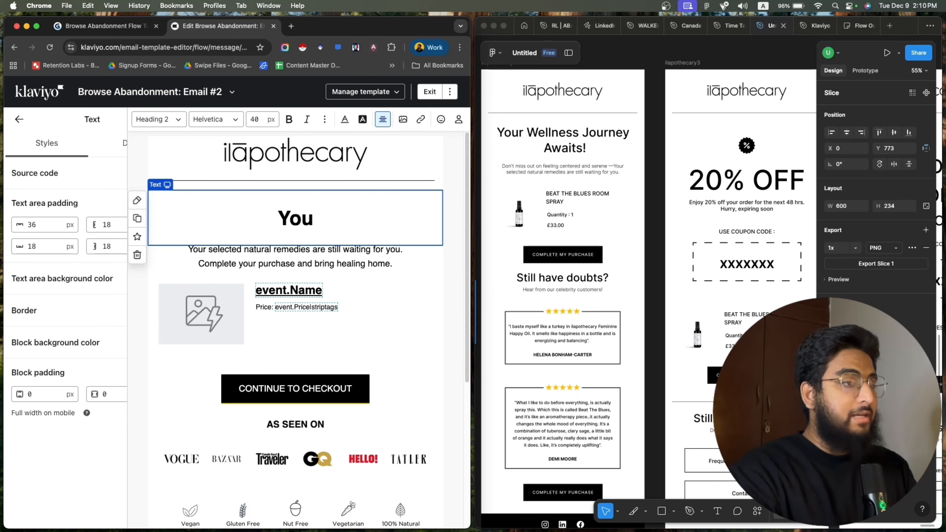
text(r Wellness Journey)
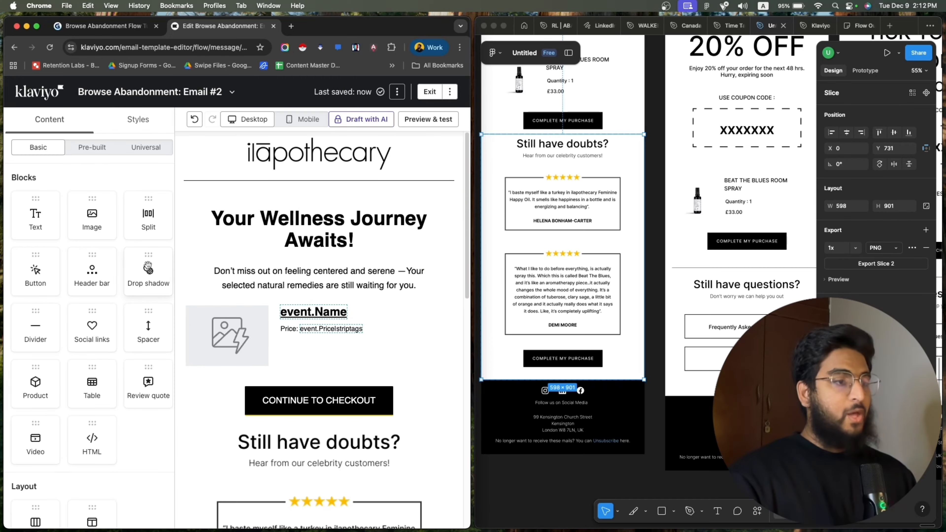
Check the Email #2 layout, give the message the subject line "Still thinking about it?" and return to the flow.
scroll(209, 272, down, 10)
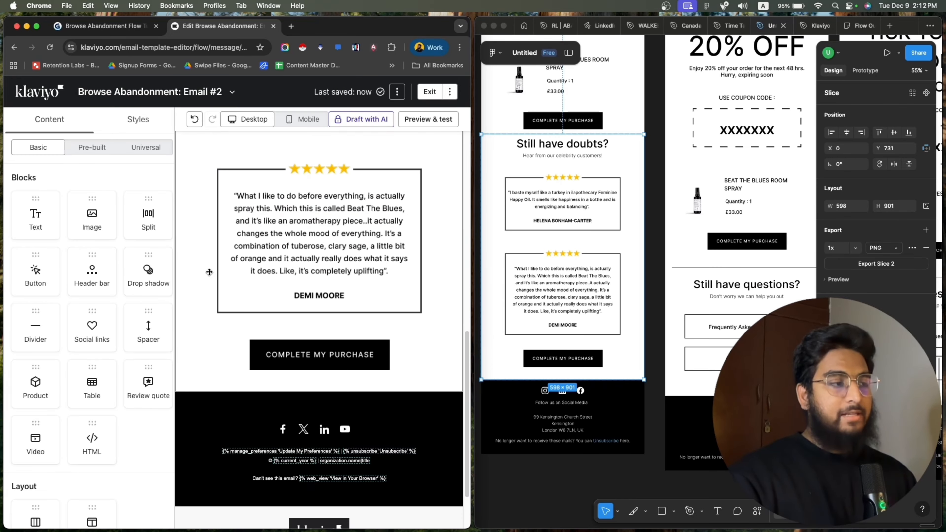
scroll(209, 272, up, 15)
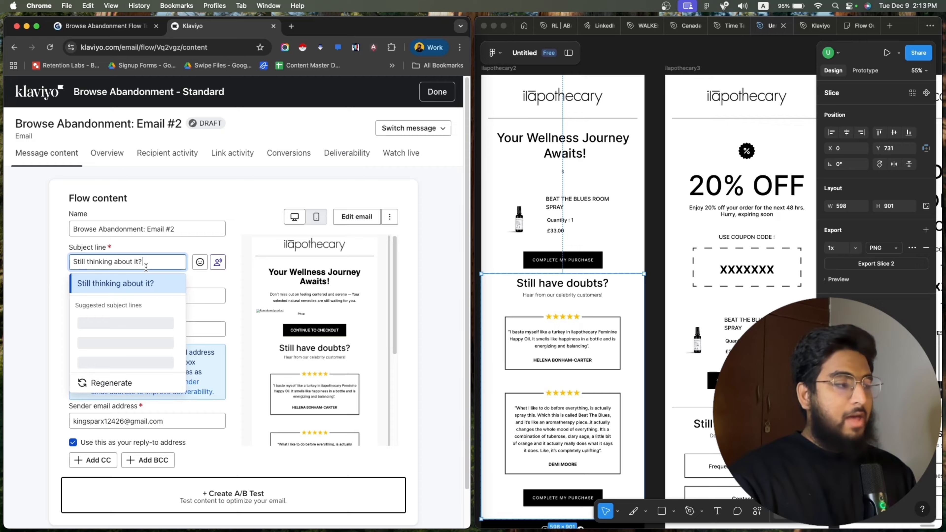
click(29, 264)
click(159, 289)
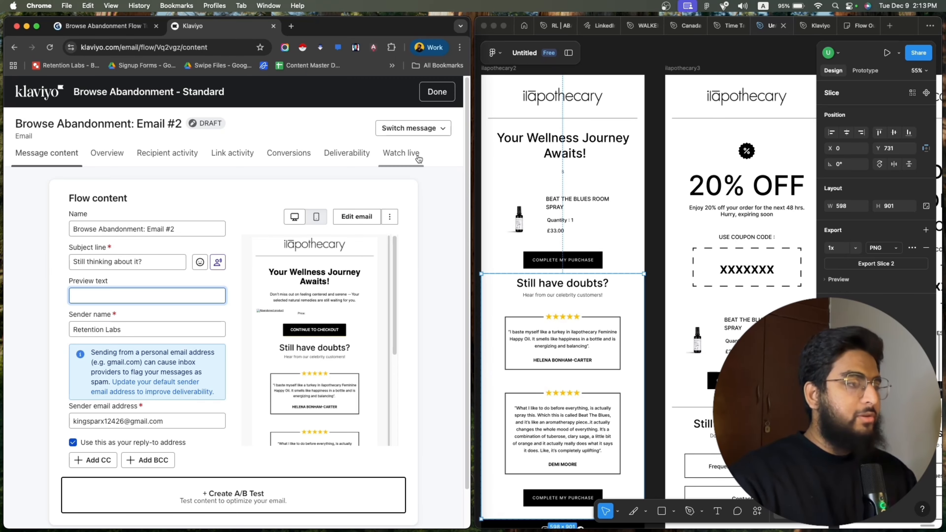
click(437, 91)
Add a time delay step to the flow, set its length to 12 and choose its time unit.
drag(56, 420, 335, 276)
click(353, 204)
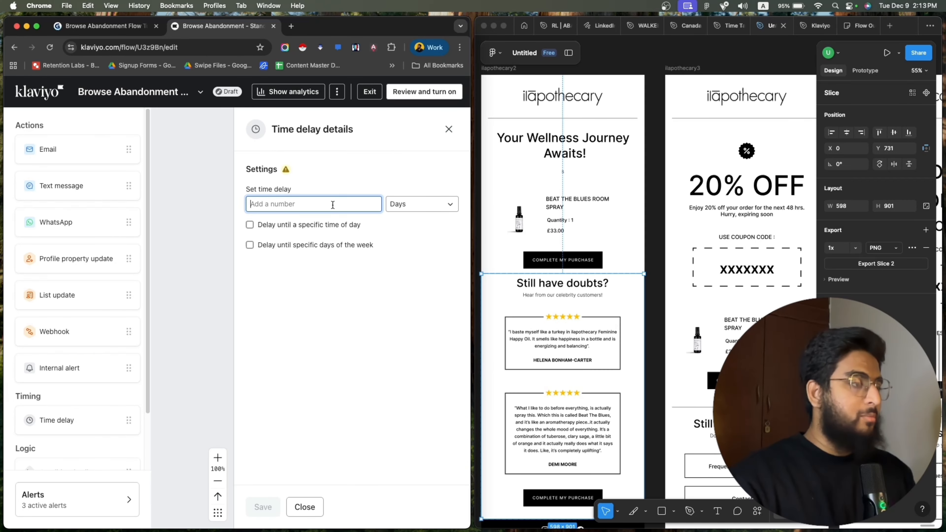
text(12)
click(443, 205)
click(405, 240)
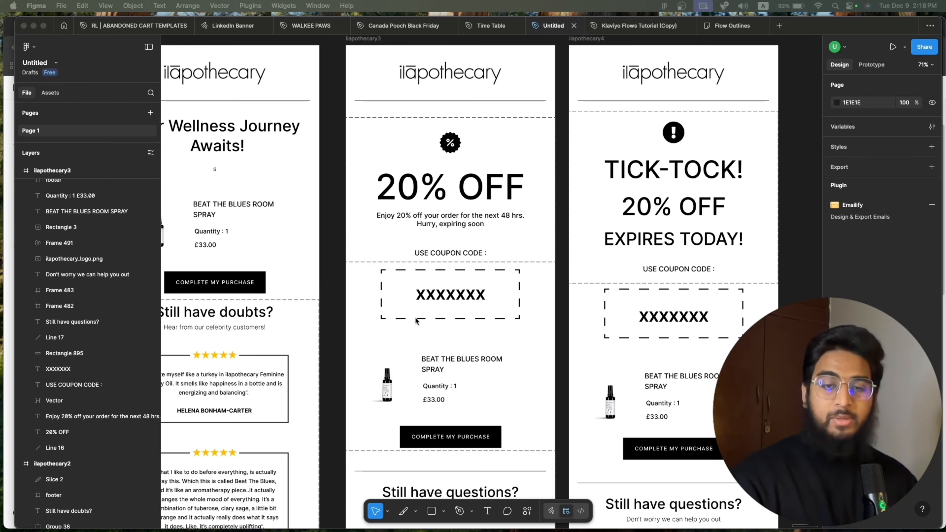
Select the XXXXXXX coupon placeholder in the 20% OFF design, switch to Klaviyo and open its Coupons page.
double_click(437, 296)
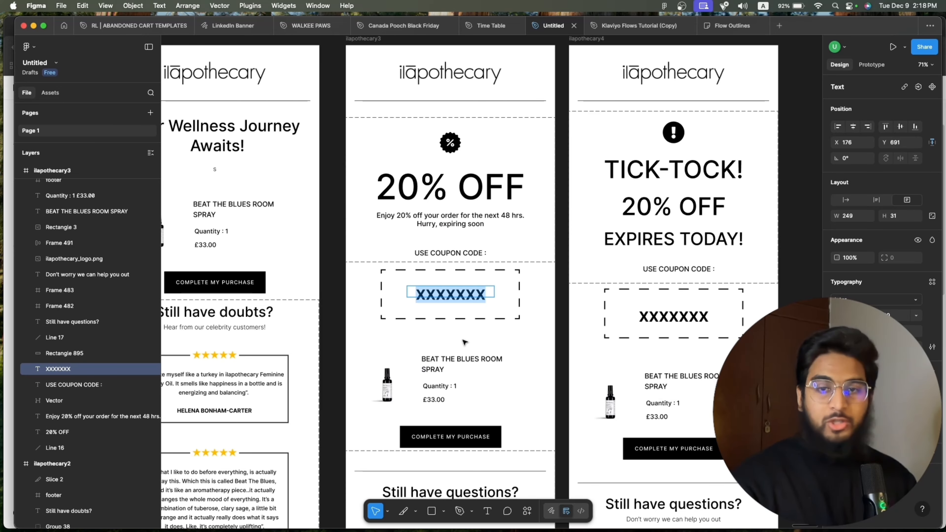
key(ctrl+Up)
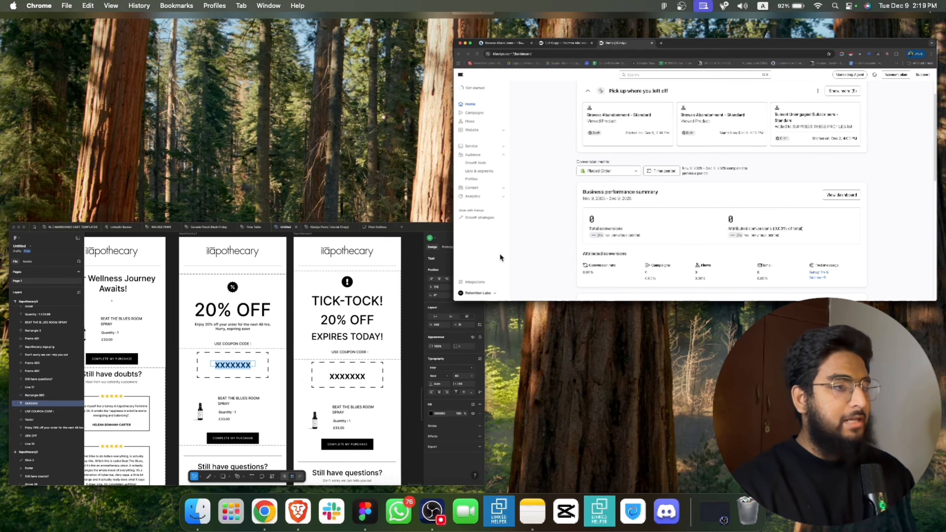
click(500, 253)
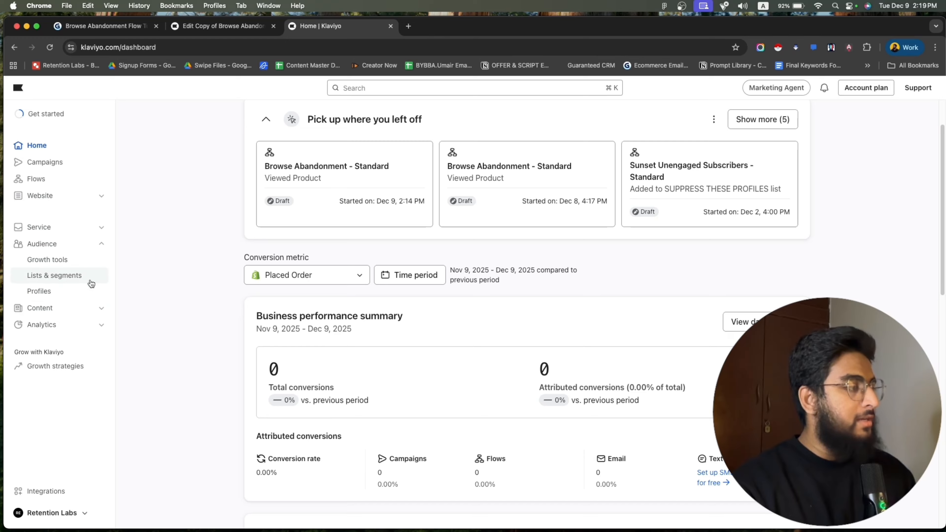
click(95, 308)
click(75, 343)
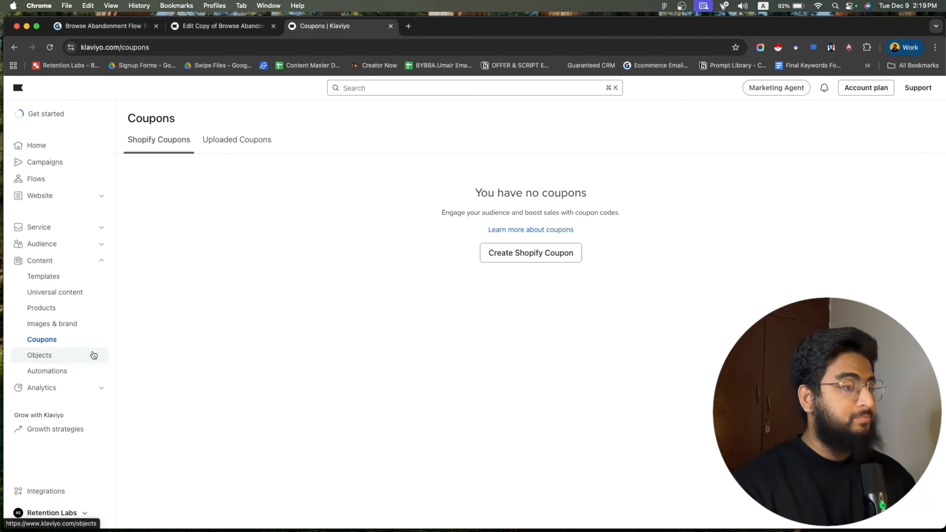
Start a new Shopify coupon named BROWSE with an empty prefix.
click(527, 254)
click(392, 276)
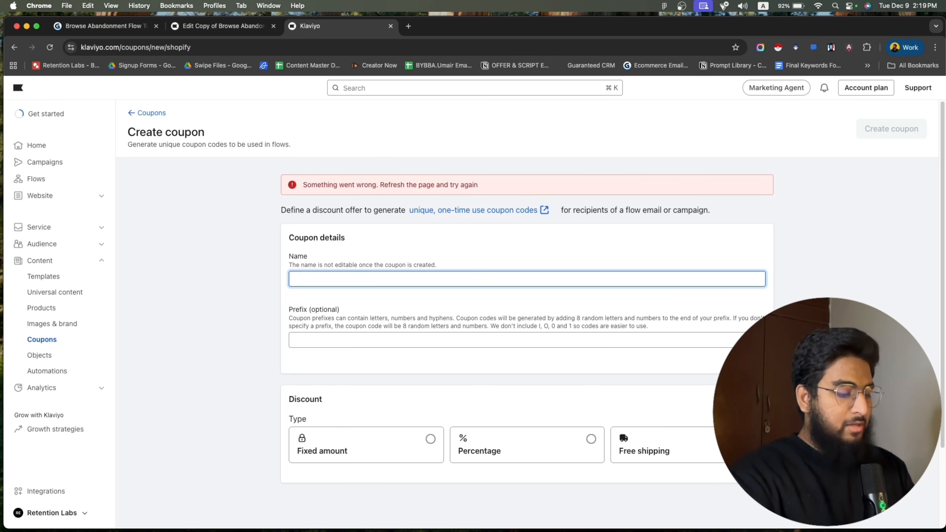
text(BROWSE)
click(360, 338)
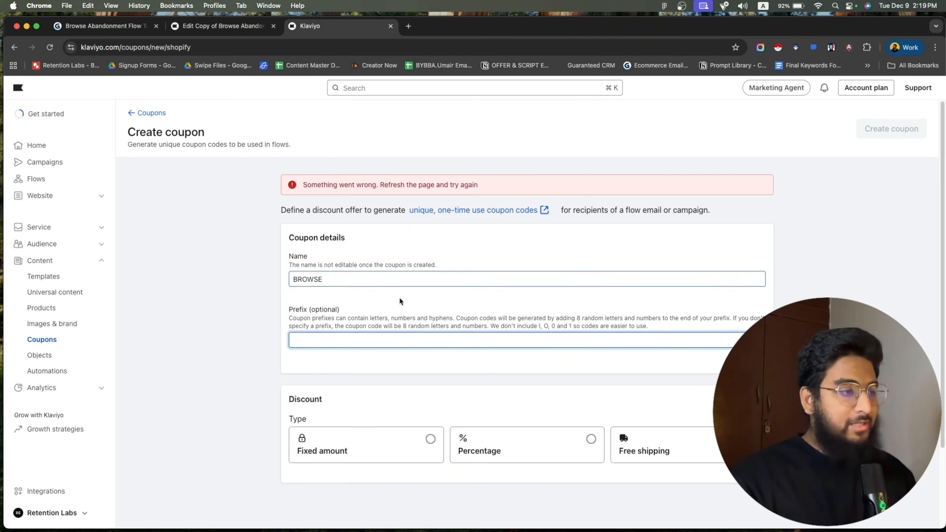
Make the BROWSE coupon a percentage discount of 20% off.
scroll(522, 373, down, 2)
click(512, 407)
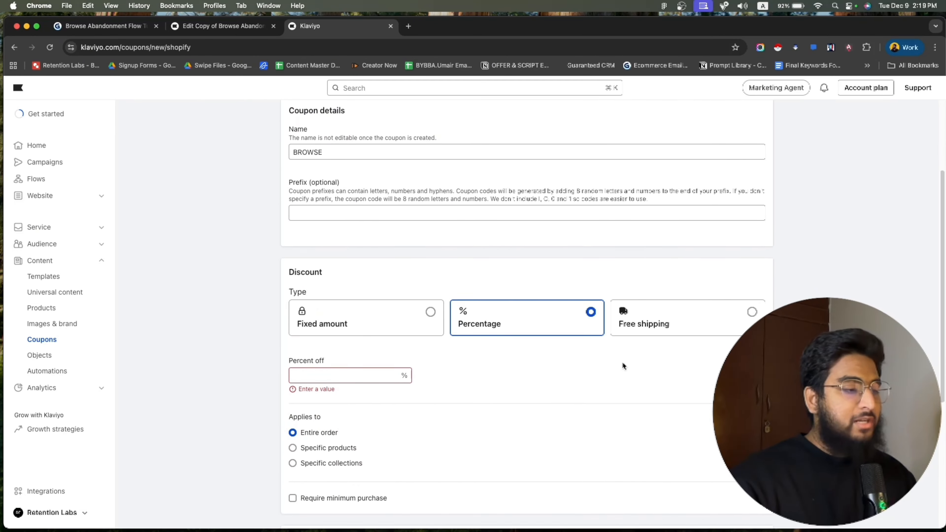
click(348, 370)
text(20)
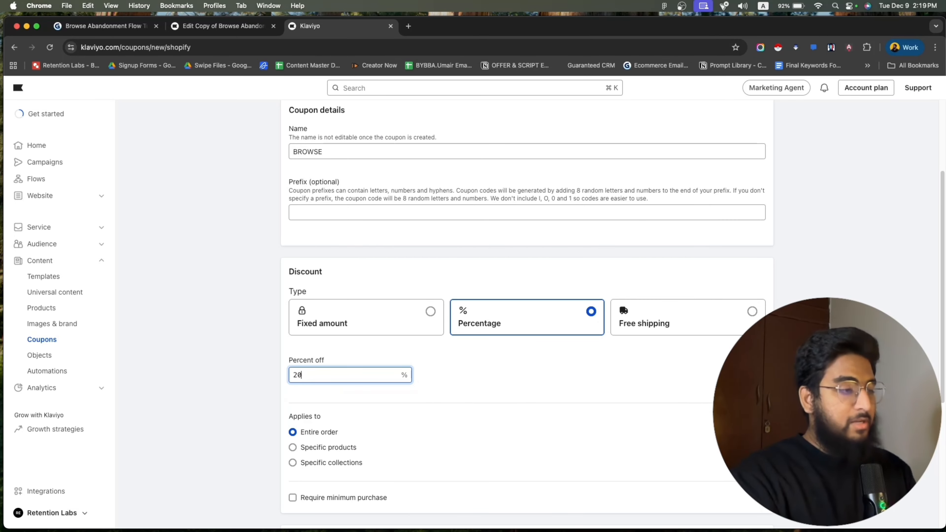
Set the coupon's expiration to 3 days, keeping activation at send time.
scroll(315, 403, down, 5)
scroll(317, 411, down, 1)
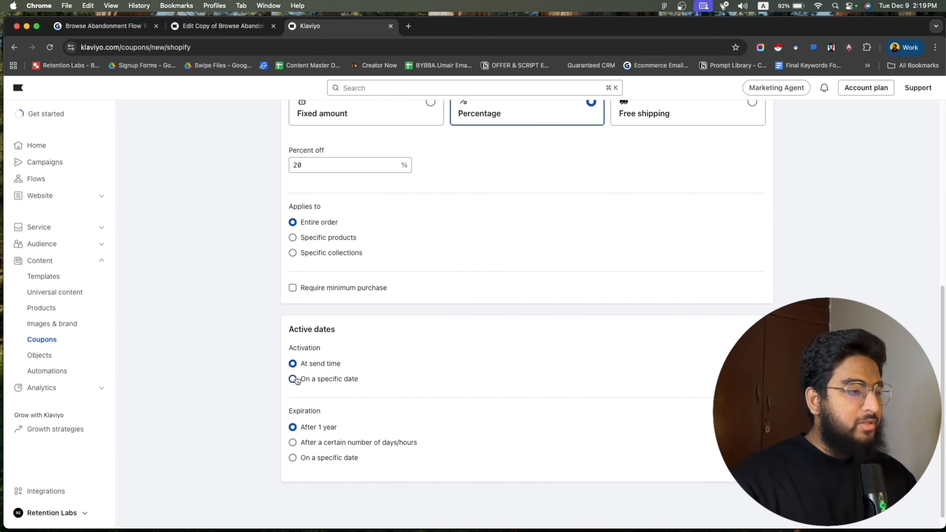
drag(321, 350, 236, 352)
scroll(328, 391, down, 1)
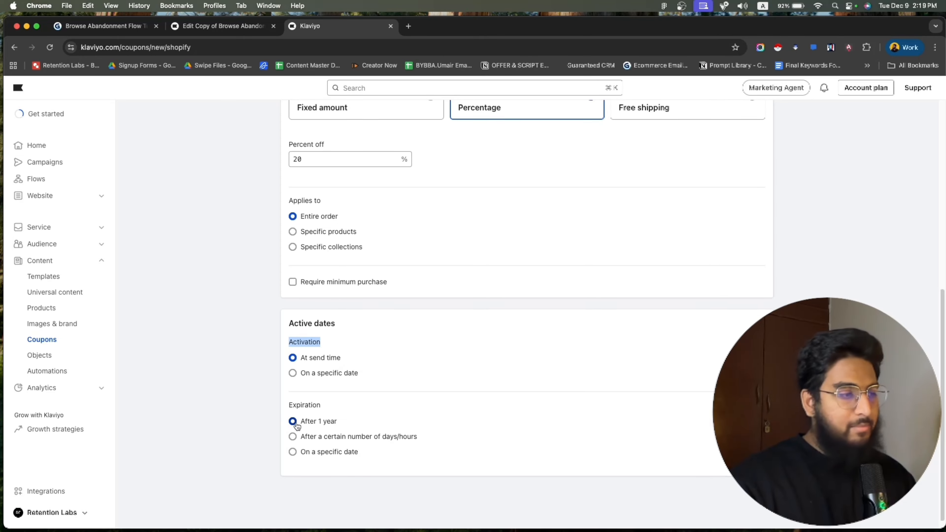
click(260, 389)
click(293, 426)
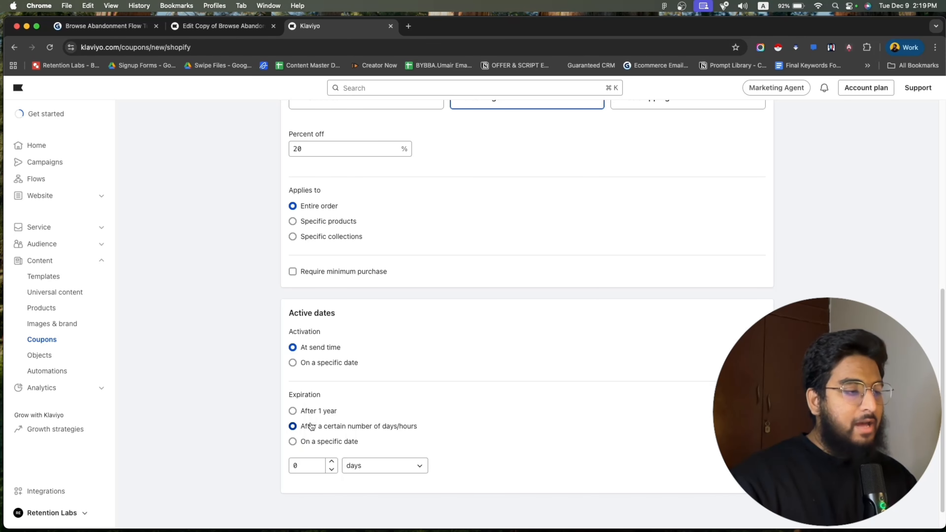
scroll(328, 448, down, 1)
click(330, 438)
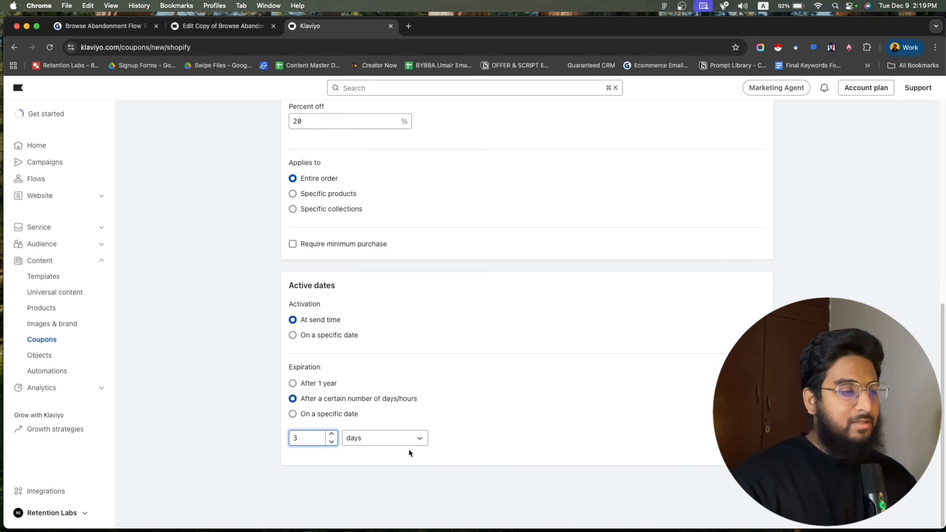
click(486, 458)
Create the BROWSE coupon with the entered details.
scroll(484, 457, up, 10)
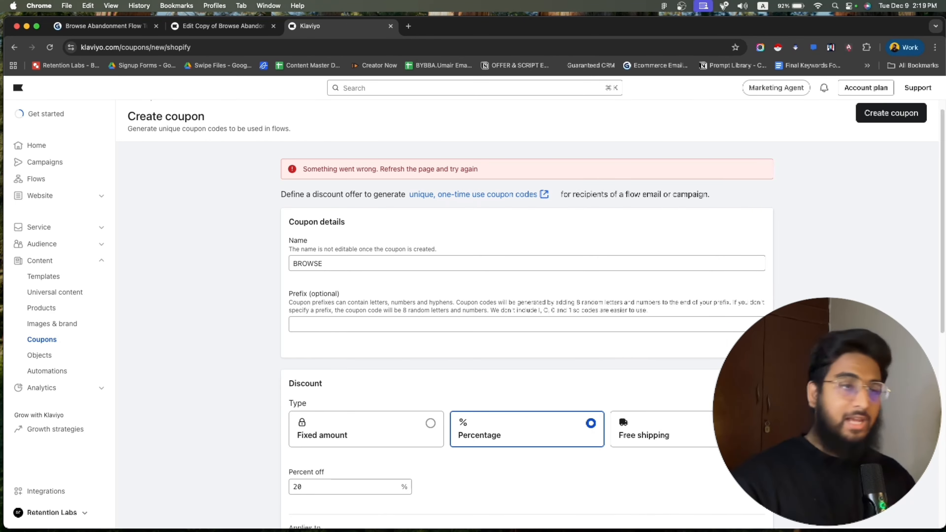
click(896, 112)
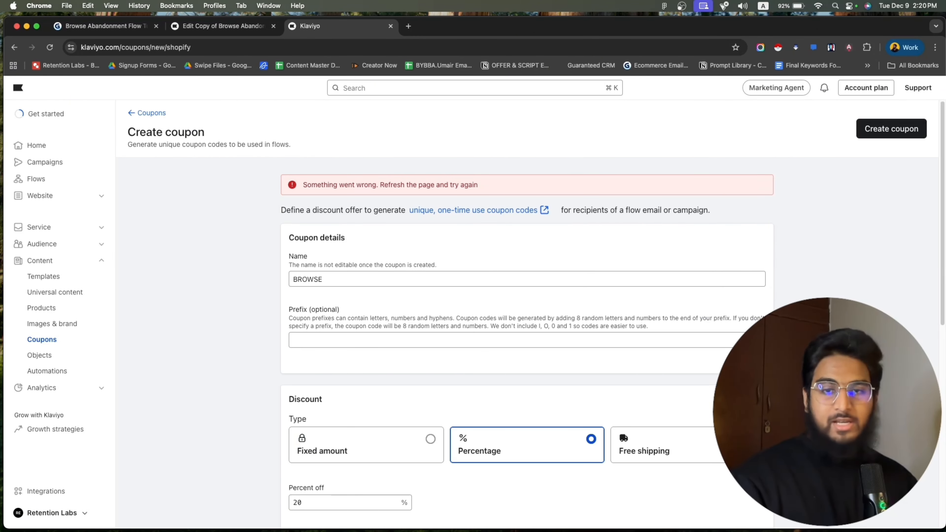
click(887, 133)
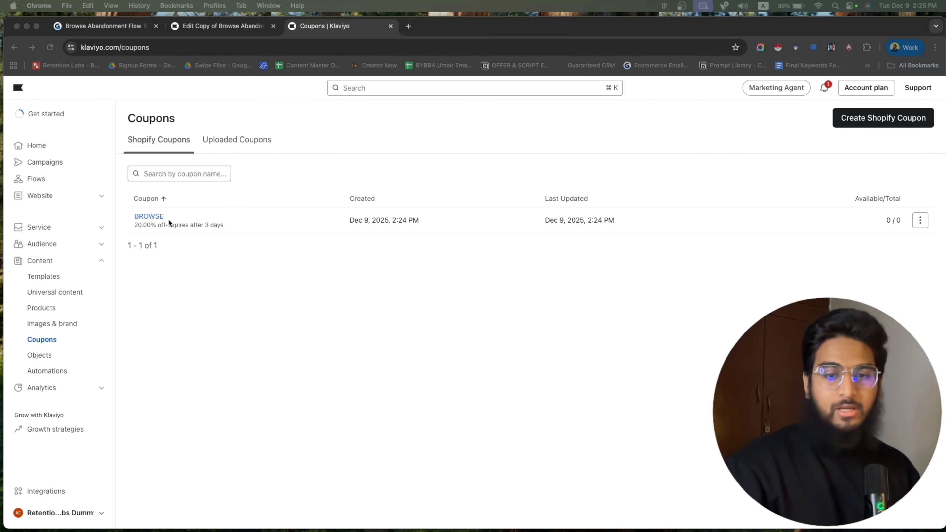
Return to the copied Email #2 and insert the BROWSE coupon code into the empty text block below "USE COUPON CODE :".
click(224, 26)
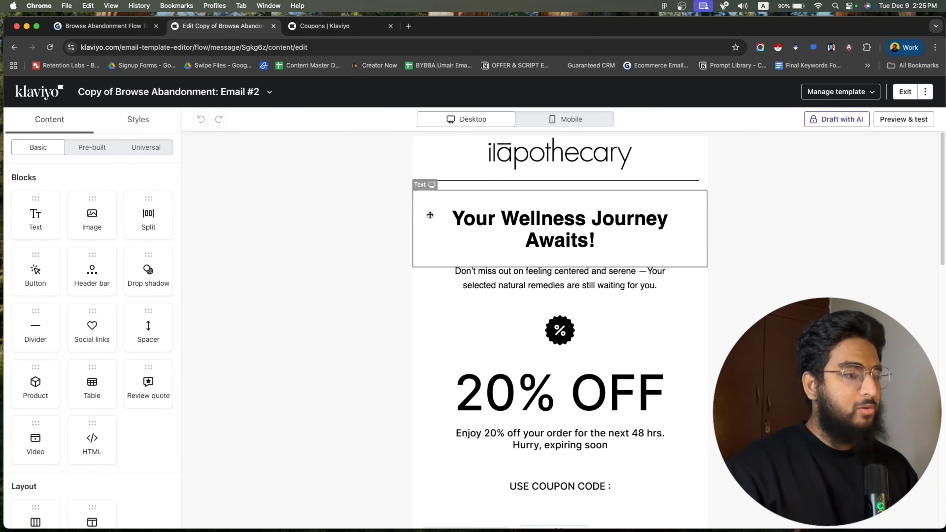
scroll(545, 338, down, 5)
click(537, 304)
click(539, 341)
click(831, 119)
scroll(751, 309, down, 3)
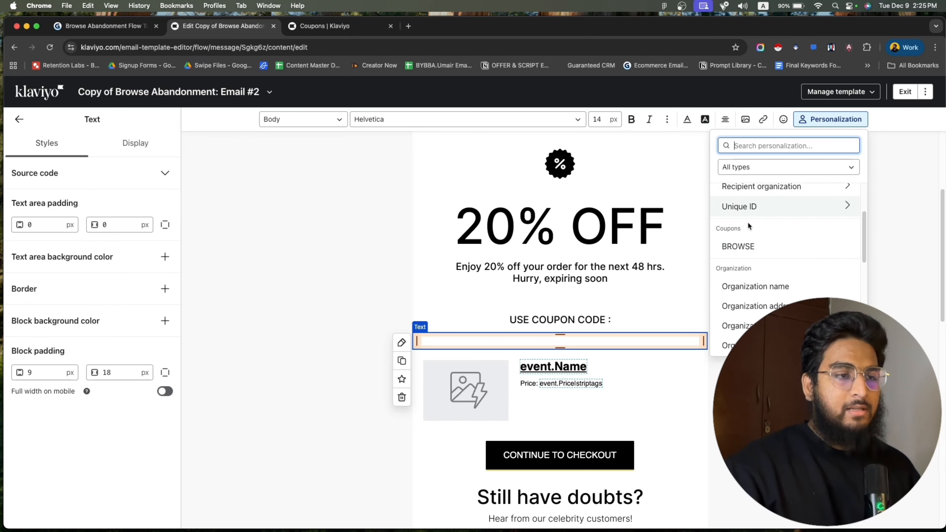
click(740, 247)
Center the coupon code text, enlarge it to 22 px and leave the text block.
drag(518, 338, 418, 343)
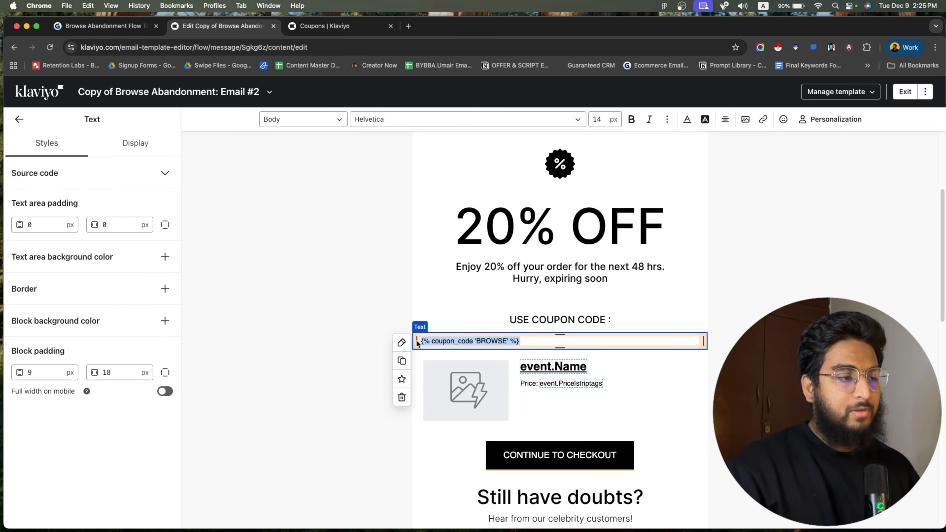
click(726, 119)
click(744, 138)
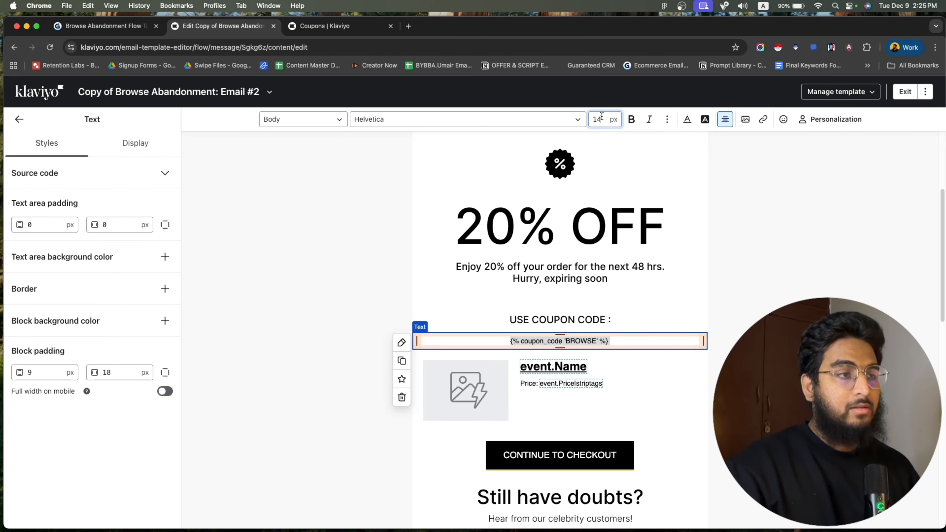
key(Up)
key(Up)
key(Up)
key(Up)
key(Up)
key(Up)
key(Up)
key(Up)
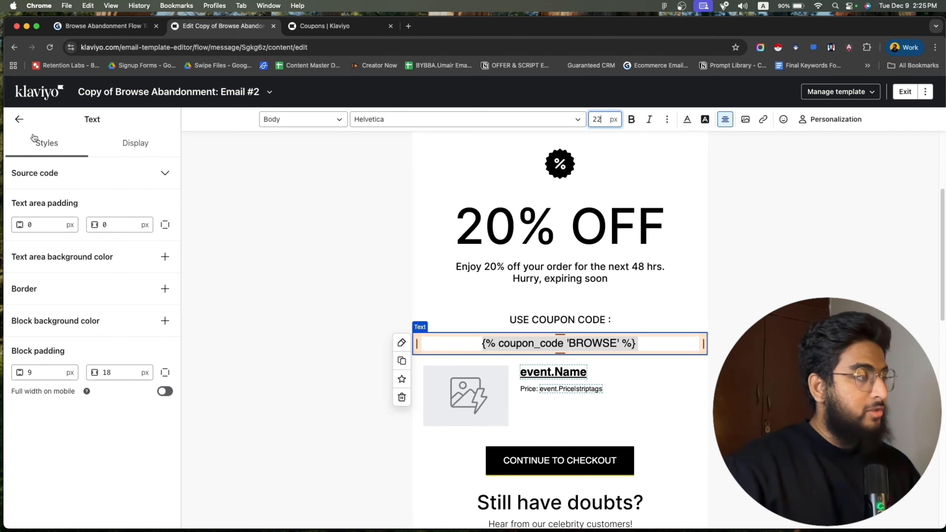
click(24, 118)
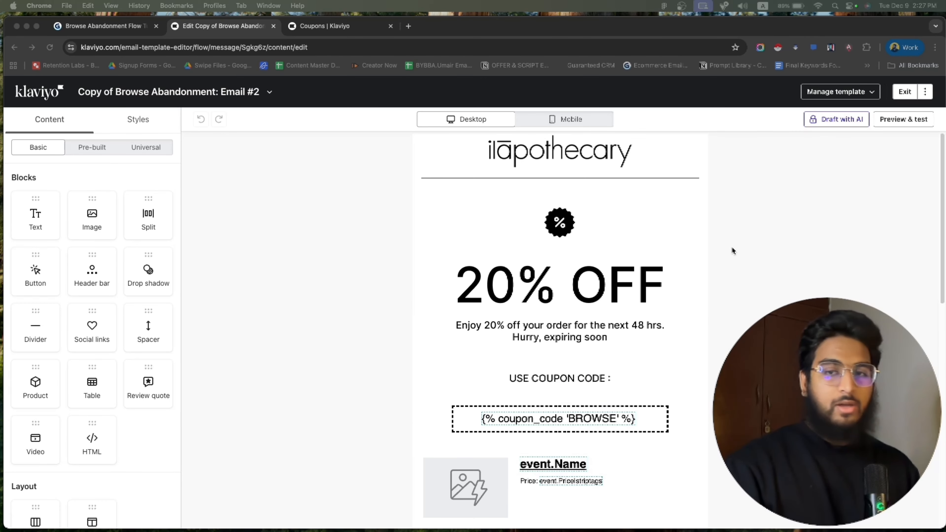
Look over the email's layout from the 20% OFF coupon section down to the "Still have questions?" images and footer.
scroll(645, 268, down, 10)
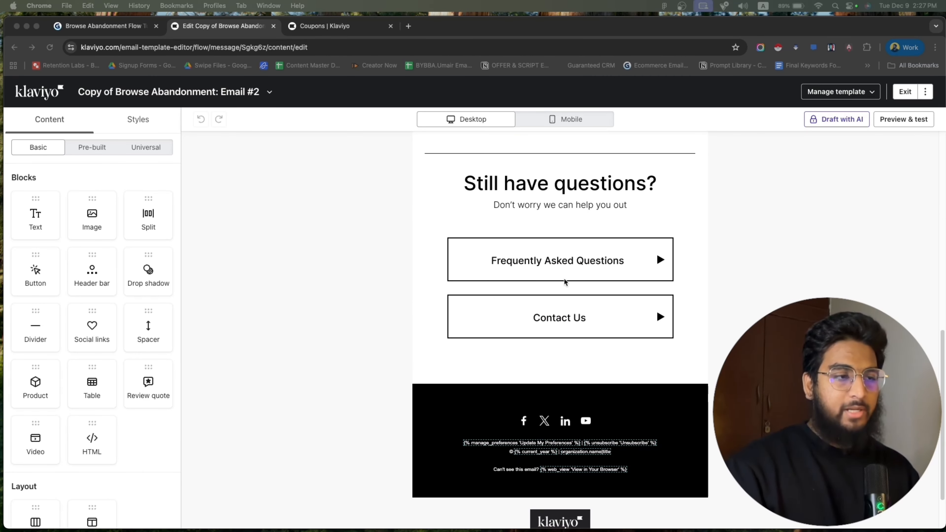
scroll(634, 298, up, 10)
scroll(556, 325, down, 8)
scroll(597, 390, up, 3)
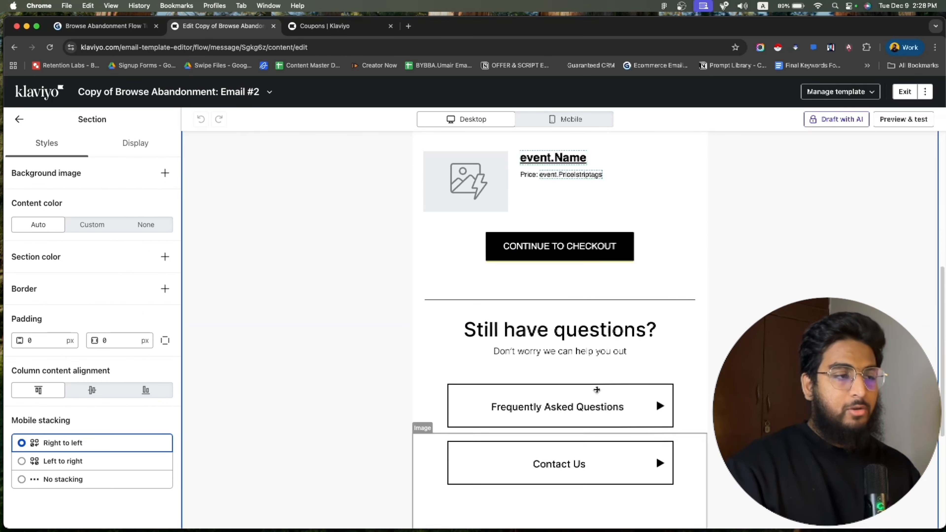
scroll(597, 390, down, 4)
scroll(588, 336, up, 8)
scroll(581, 261, down, 8)
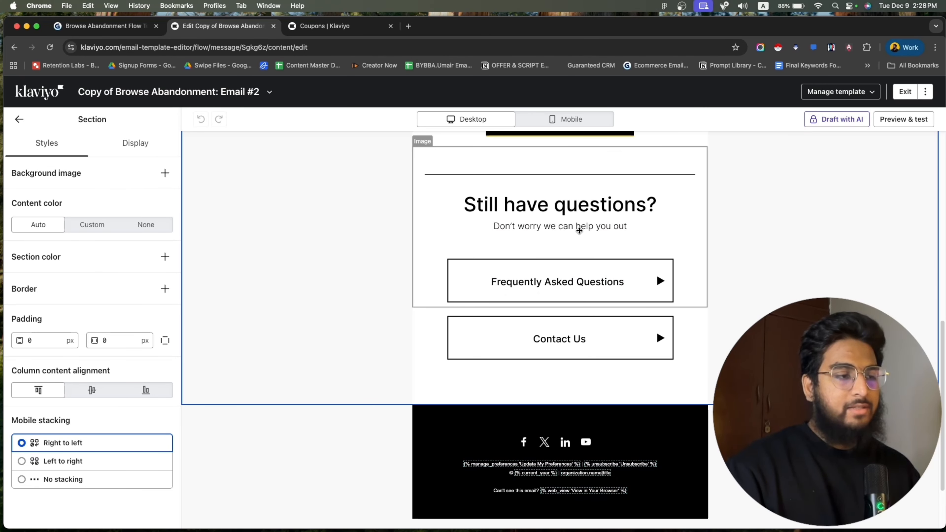
click(591, 262)
click(102, 380)
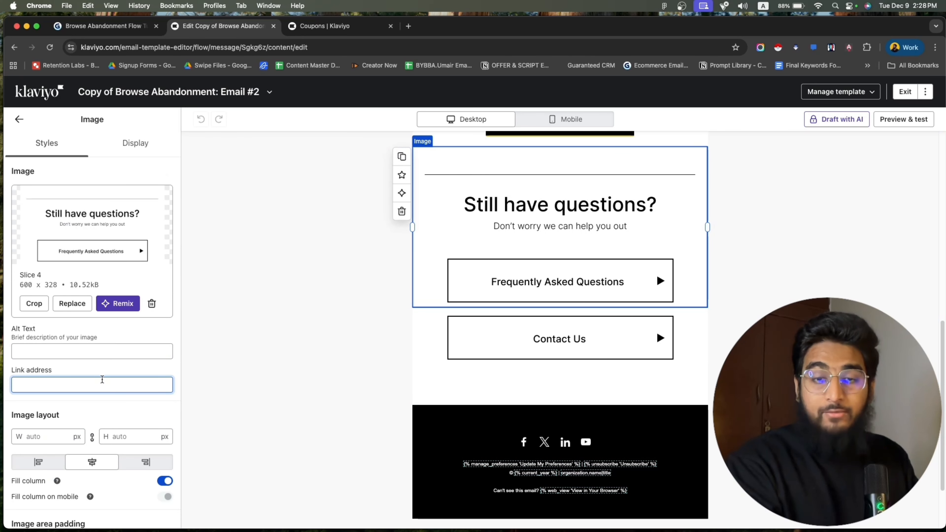
text(dsfds)
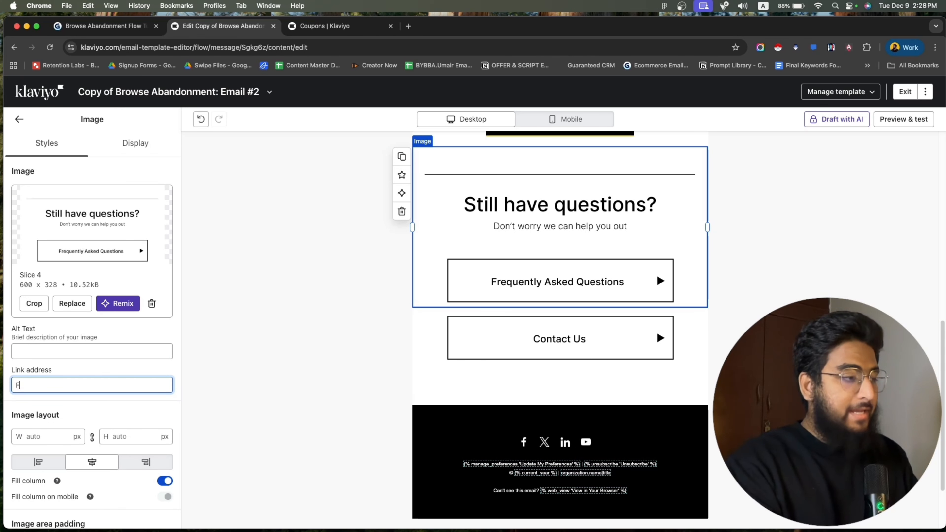
key(BackSpace)
key(BackSpace)
key(BackSpace)
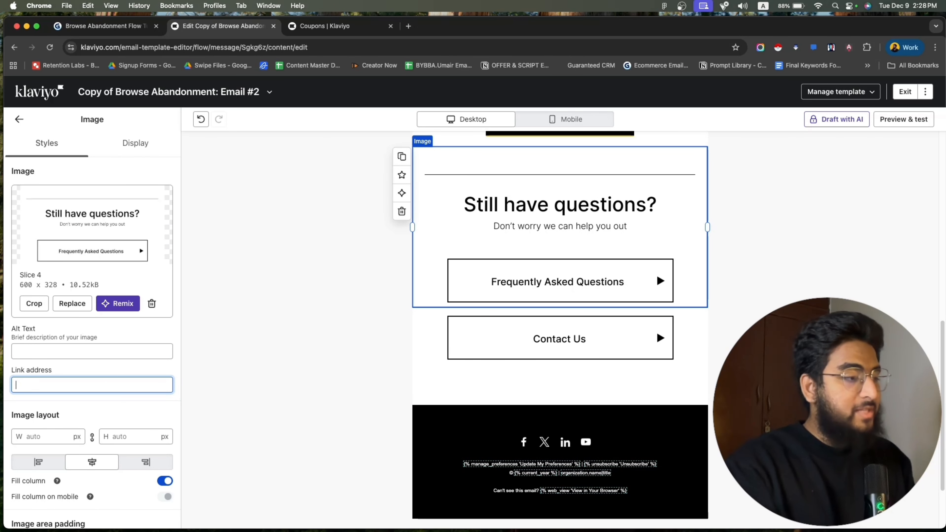
click(607, 350)
click(23, 385)
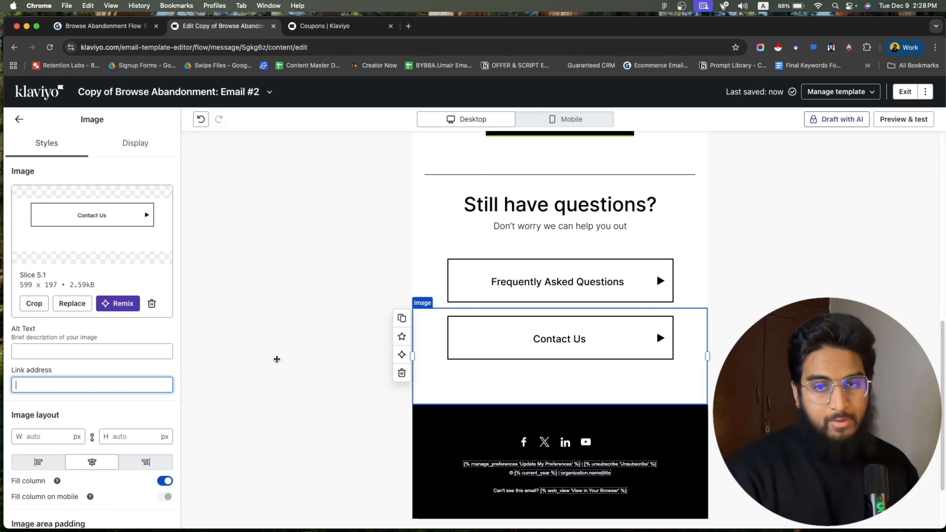
Review the coupon email's desktop layout from the 20% OFF banner and coupon code block down to the "Still have questions?" section.
scroll(538, 376, up, 10)
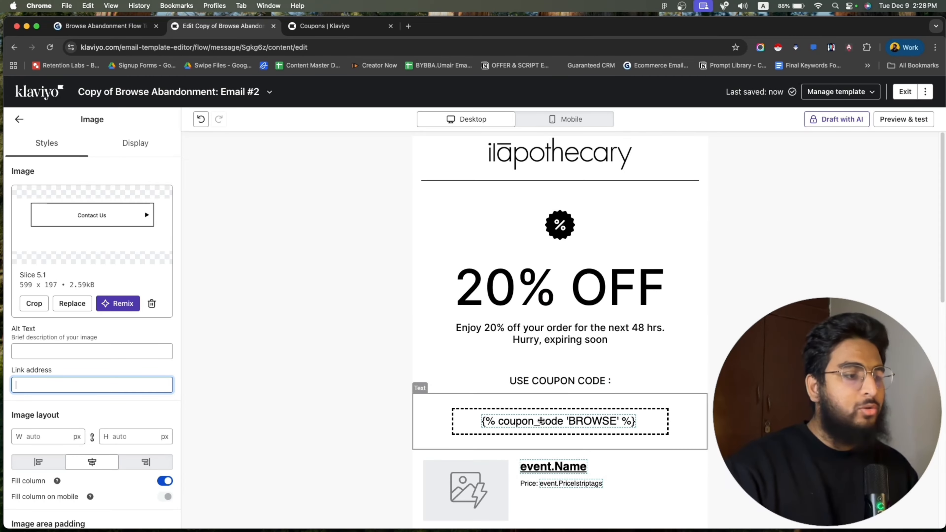
scroll(558, 317, down, 8)
scroll(588, 249, up, 4)
click(588, 249)
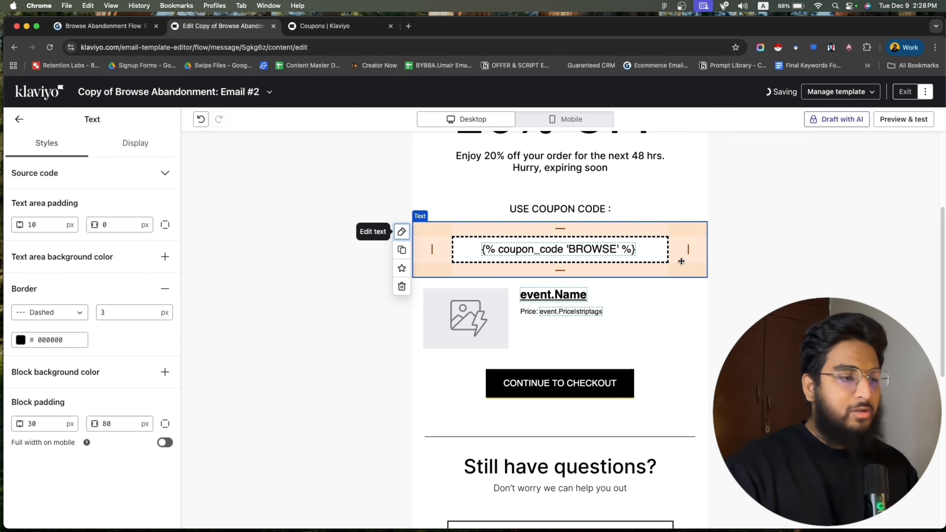
scroll(563, 268, up, 3)
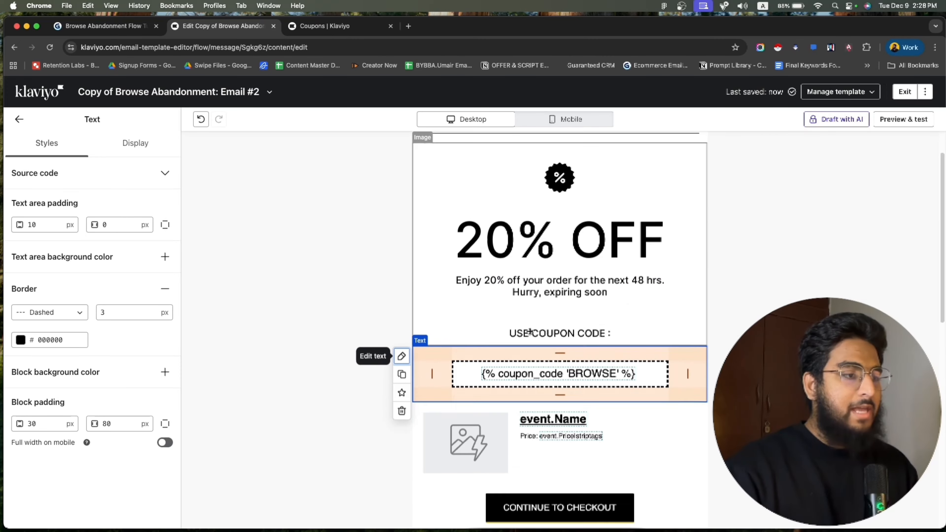
scroll(565, 264, down, 7)
scroll(565, 265, down, 4)
scroll(593, 252, up, 9)
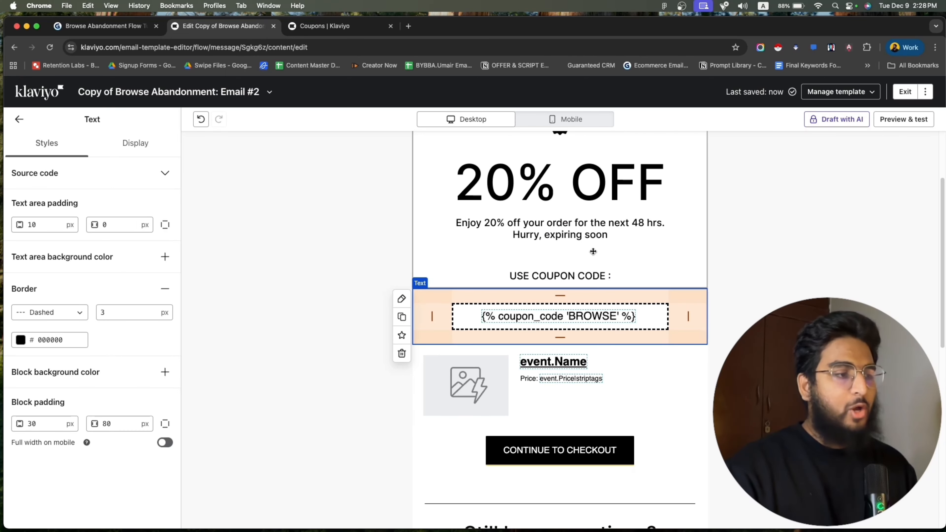
Preview the coupon email in its mobile version and check the coupon code block and surrounding content.
click(570, 119)
scroll(506, 383, up, 2)
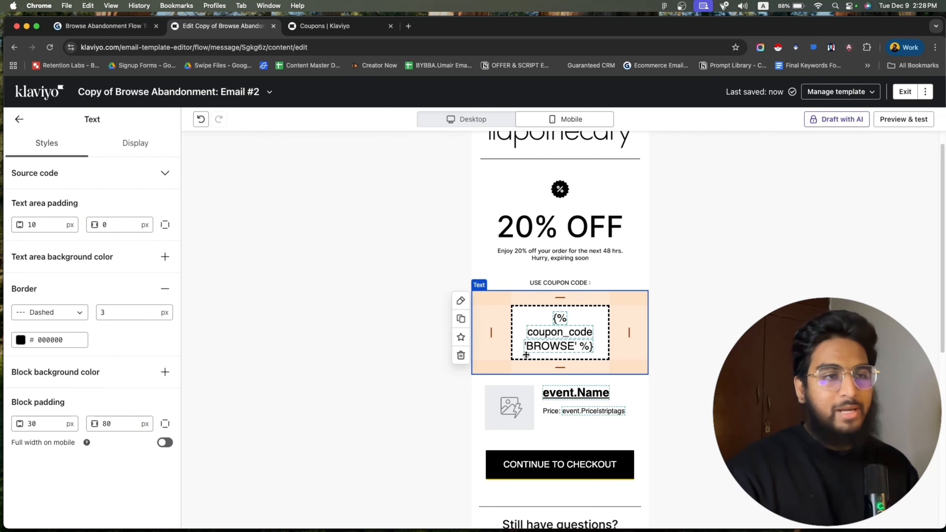
scroll(642, 298, up, 1)
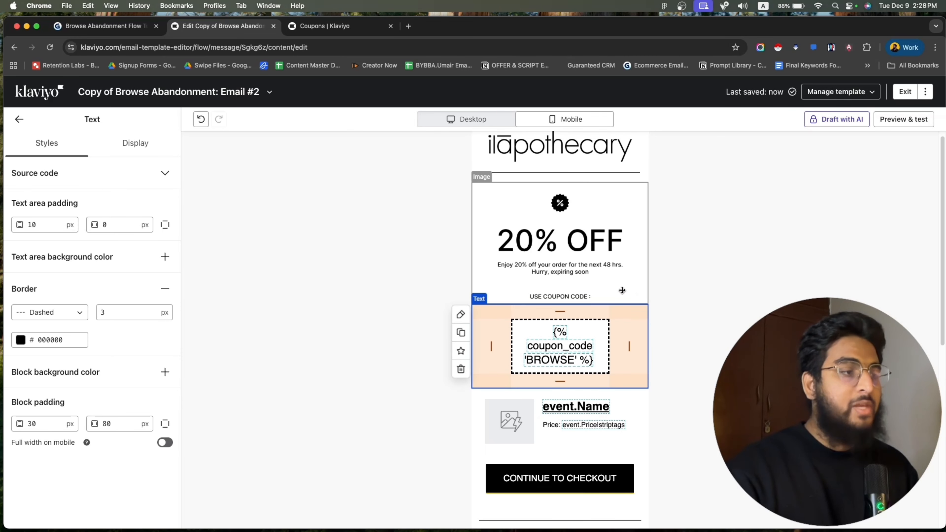
Exit the coupon email to the flow and add a time delay between Browse Abandonment: Email #2 and its copy.
click(902, 96)
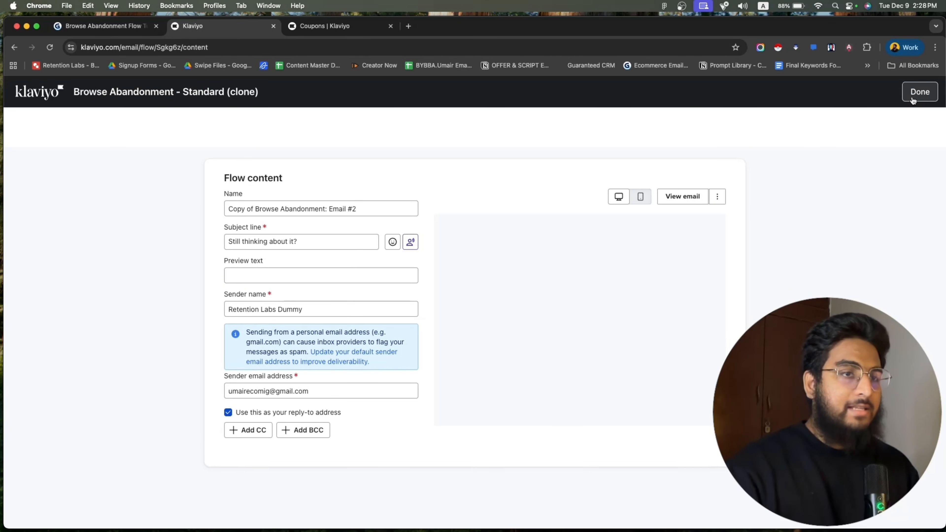
click(913, 97)
scroll(423, 317, down, 3)
scroll(422, 317, down, 4)
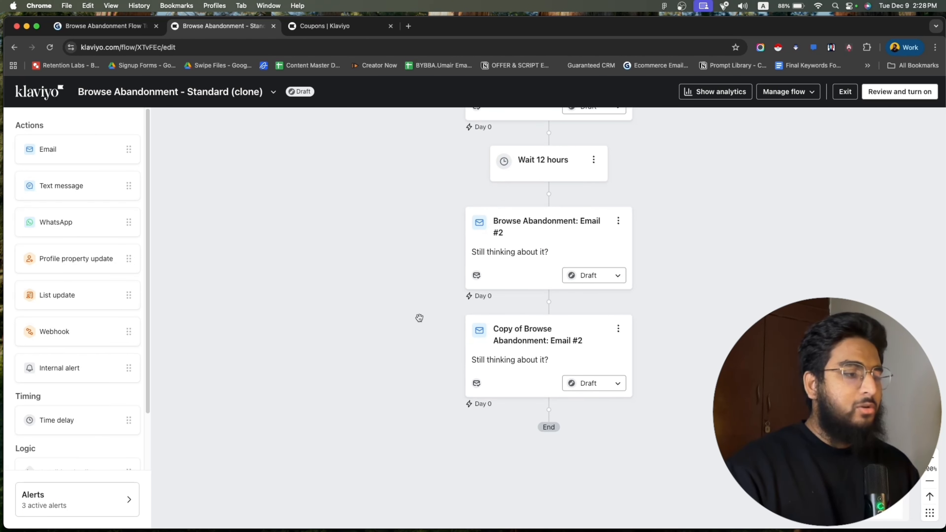
drag(41, 425, 529, 330)
scroll(490, 165, up, 4)
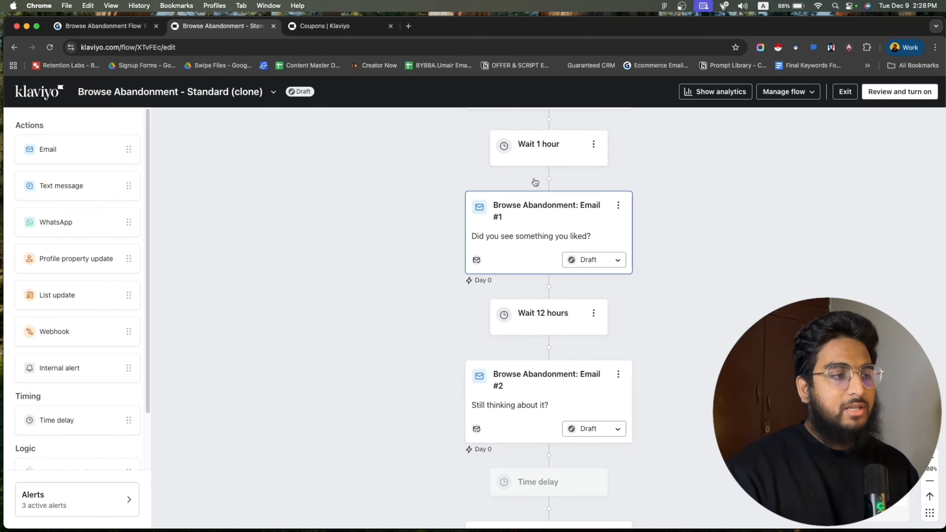
Set the new time delay to 1 day, save it and close its details.
scroll(508, 287, right, 1)
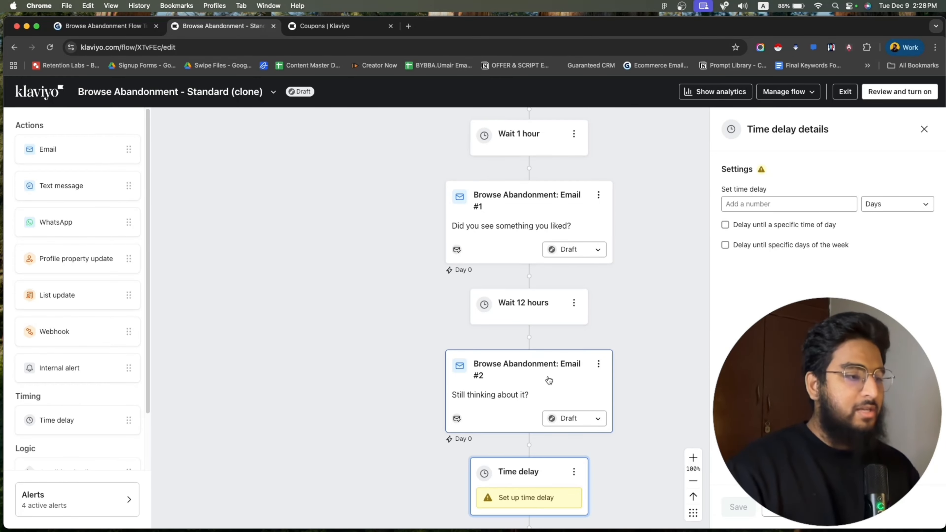
scroll(537, 373, down, 3)
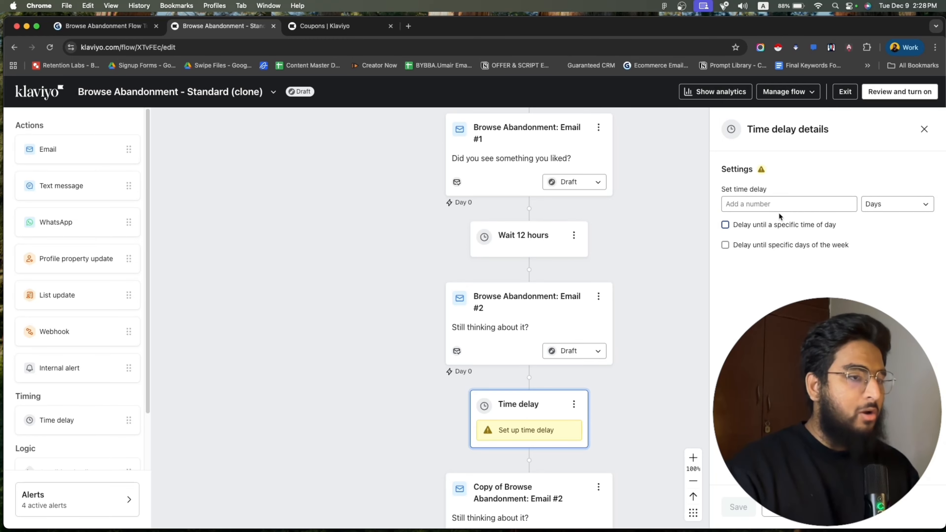
click(766, 203)
text(1)
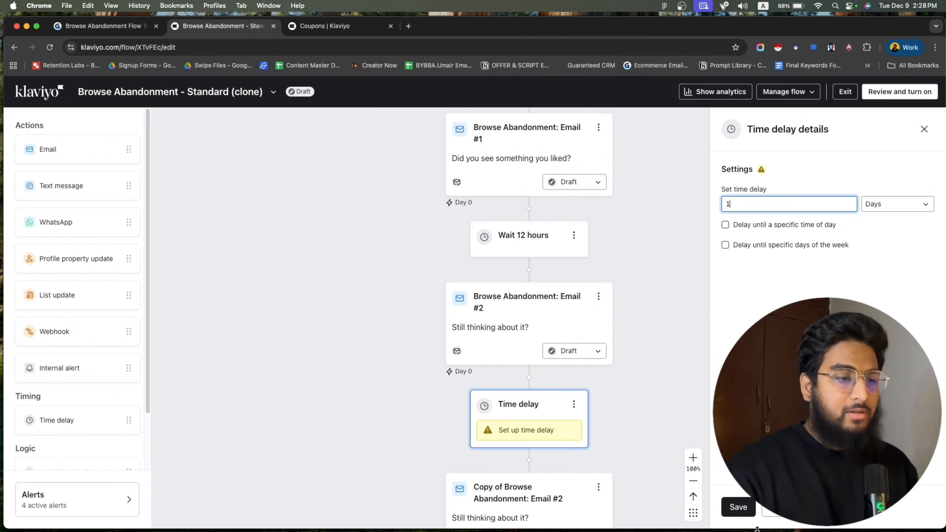
click(726, 511)
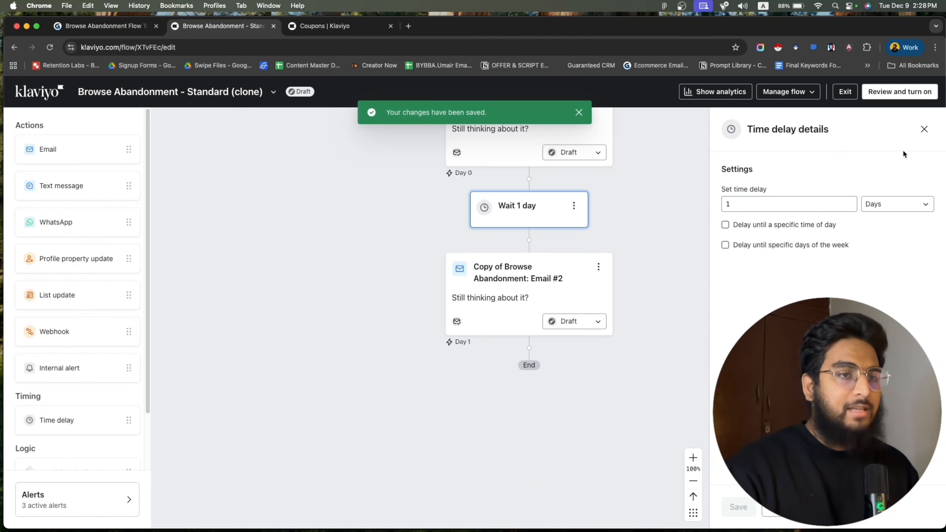
click(924, 129)
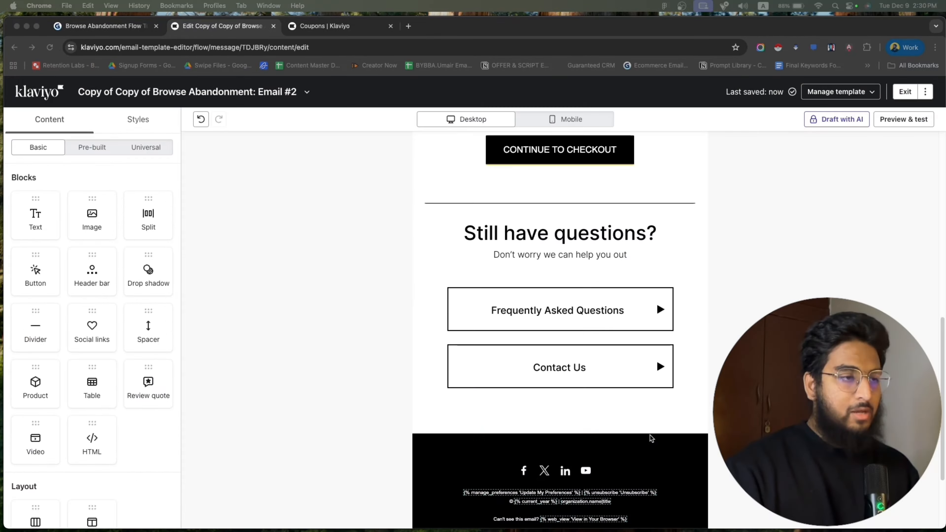
Look over the layout of Copy of Copy of Browse Abandonment: Email #2 and exit to its message content settings.
scroll(648, 436, up, 15)
scroll(327, 424, down, 15)
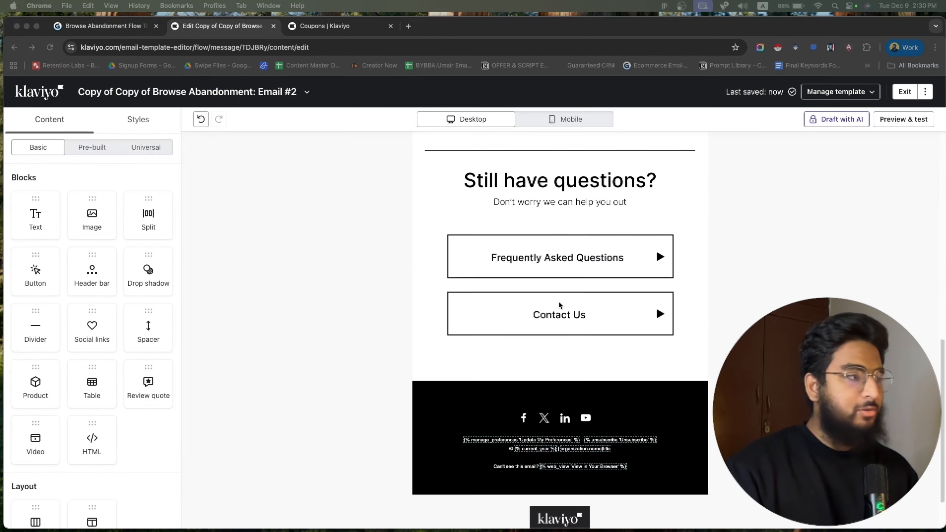
click(907, 91)
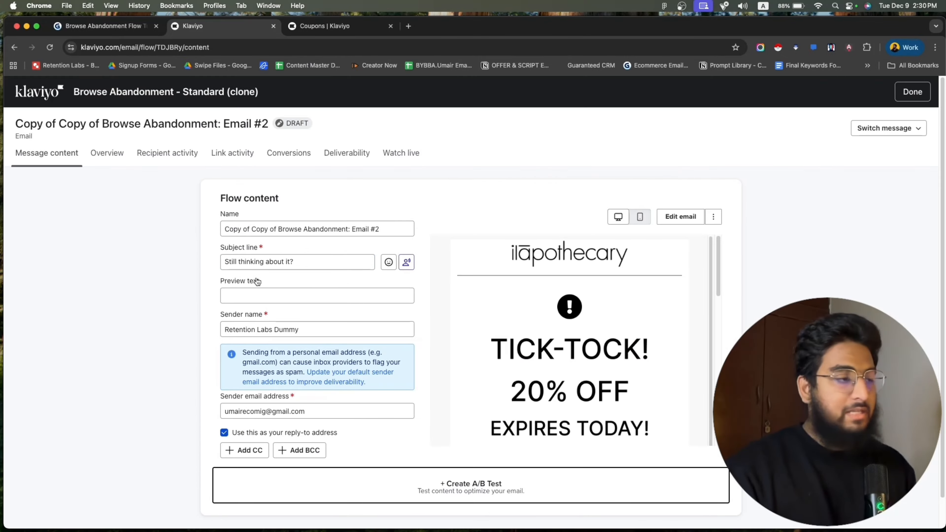
Set the email's subject line to "Last Chance: 20% Off Expires Today" and return to the flow.
click(261, 262)
key(super+a)
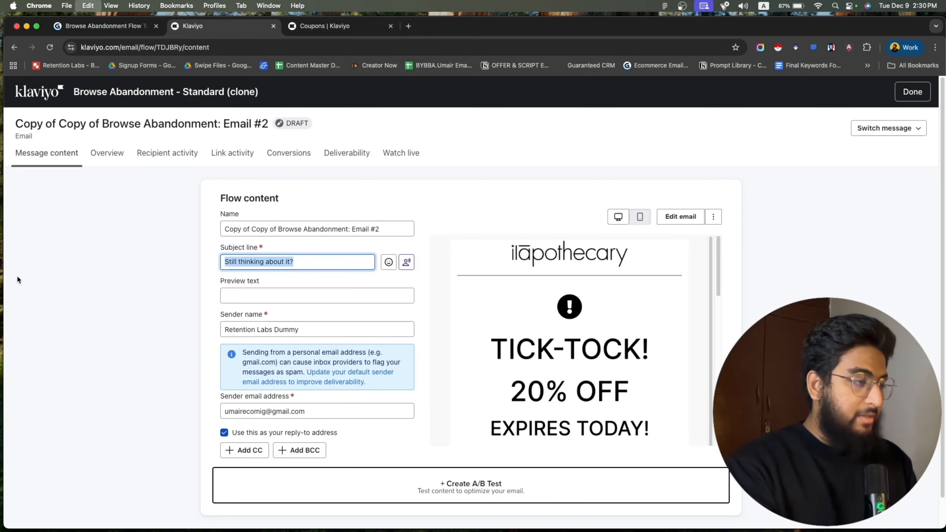
text(Last Chance)
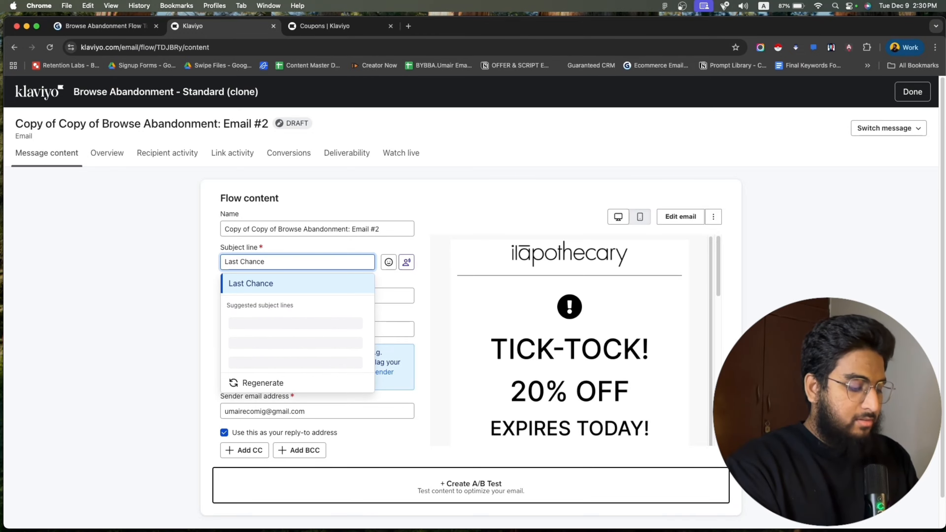
text(% Off Enxpi)
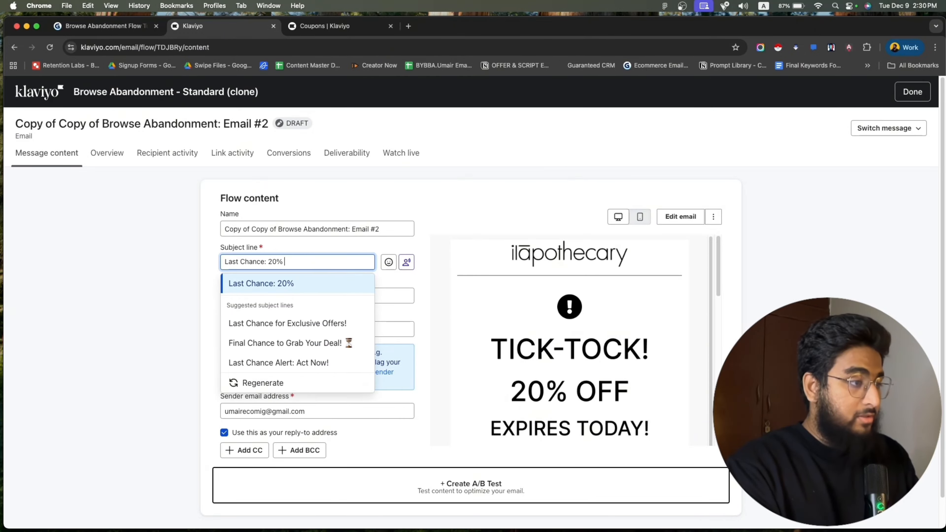
key(BackSpace)
key(BackSpace)
key(BackSpace)
key(BackSpace)
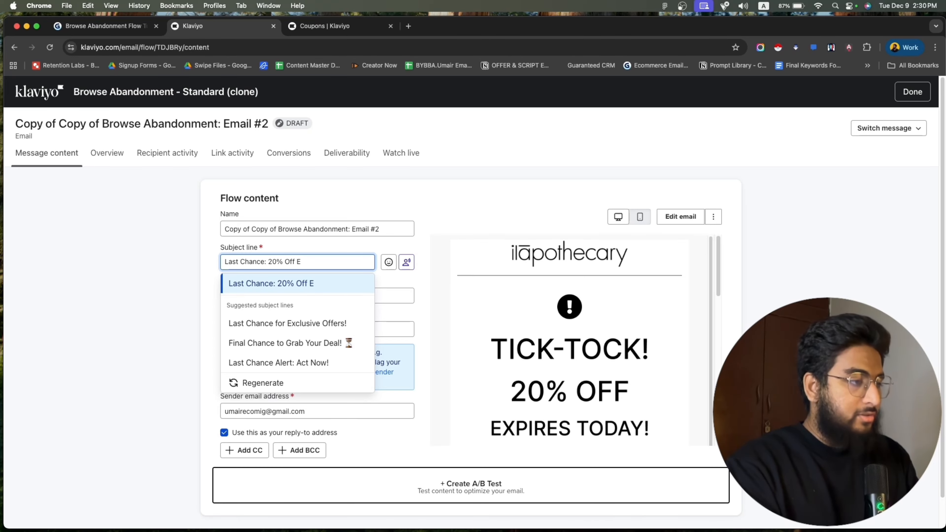
text(xpires Today)
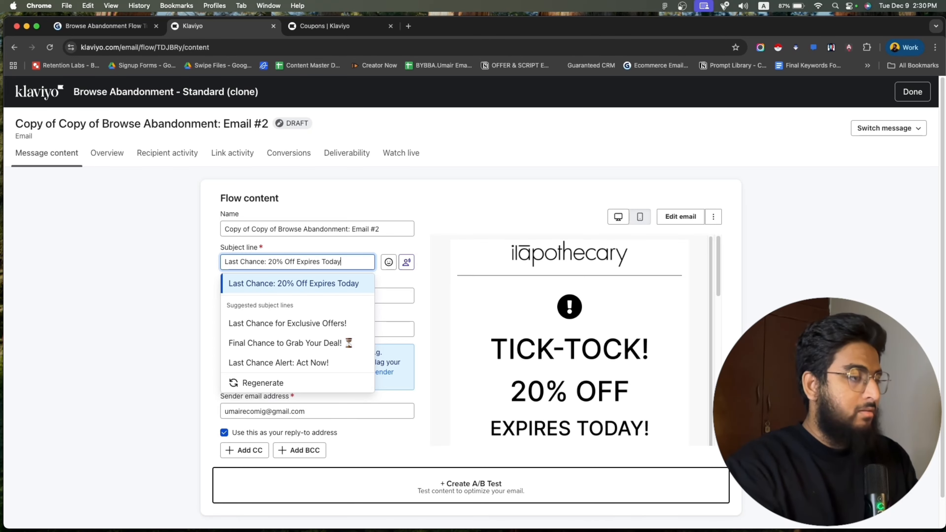
click(138, 295)
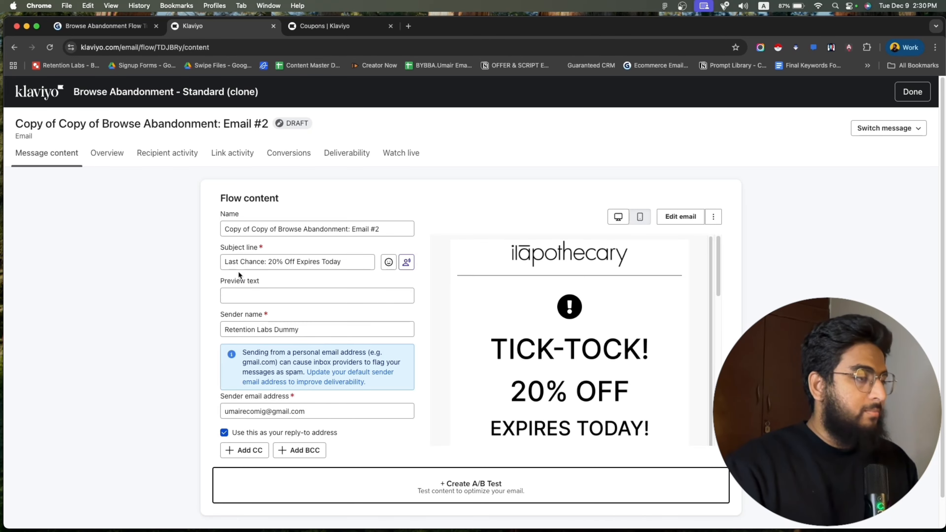
click(925, 93)
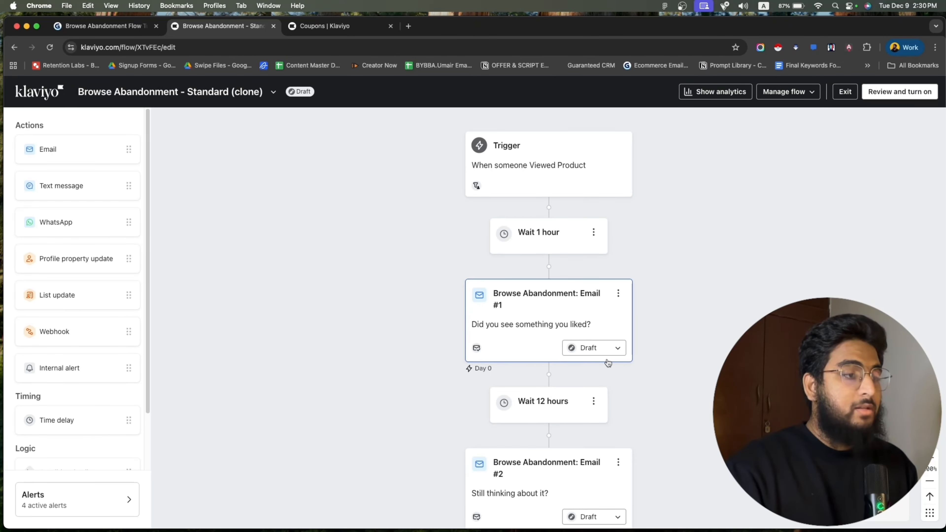
Review the whole flow from the Viewed Product trigger through the delays and emails to the last-chance email.
scroll(602, 348, down, 5)
scroll(570, 299, up, 4)
scroll(669, 272, up, 7)
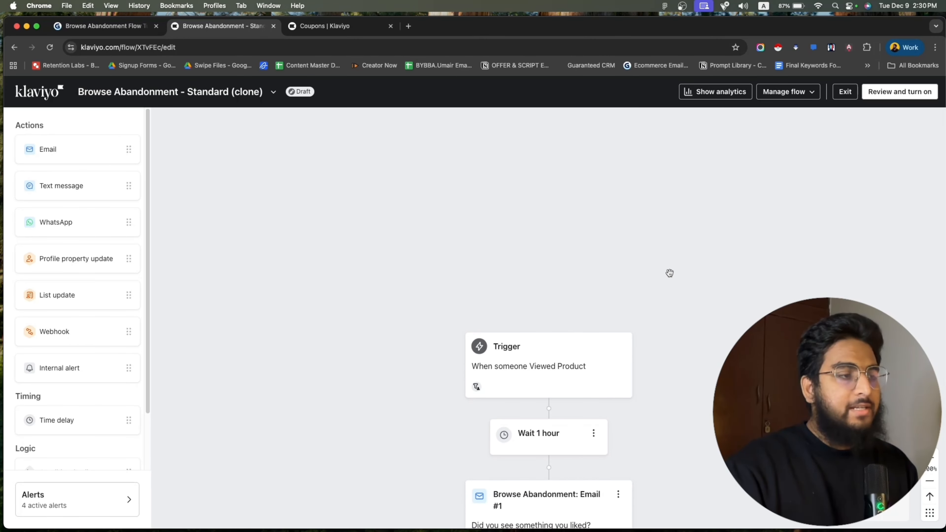
scroll(674, 328, down, 2)
scroll(633, 369, up, 3)
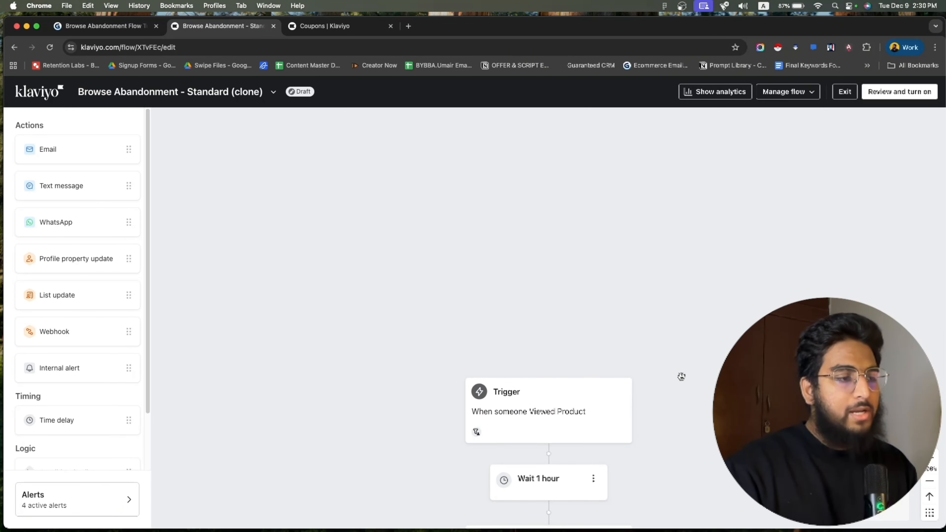
scroll(682, 361, down, 10)
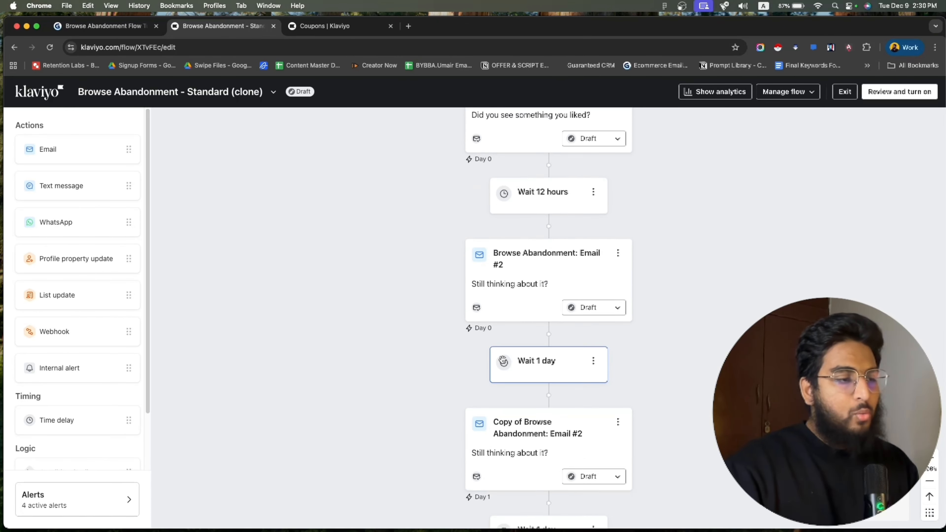
scroll(655, 306, down, 2)
scroll(445, 406, down, 2)
scroll(522, 414, down, 3)
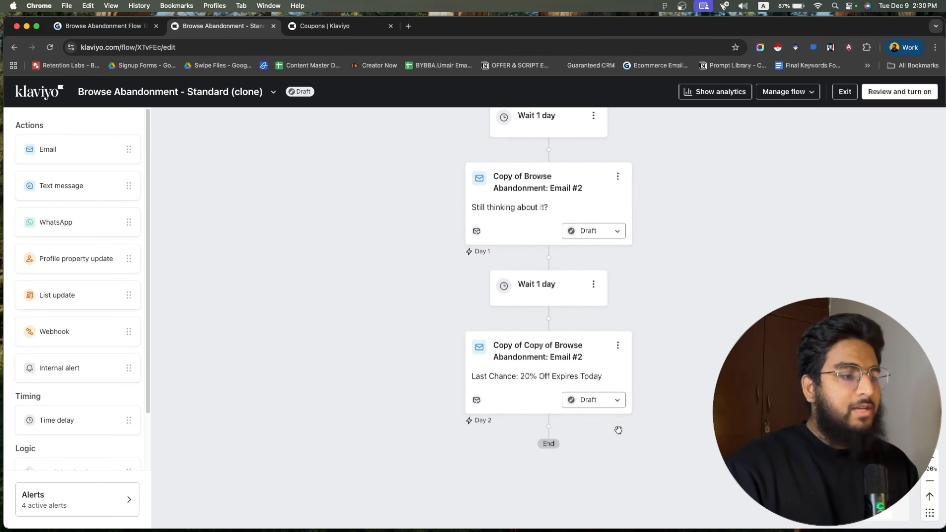
scroll(600, 366, up, 5)
scroll(547, 277, down, 3)
scroll(591, 346, down, 2)
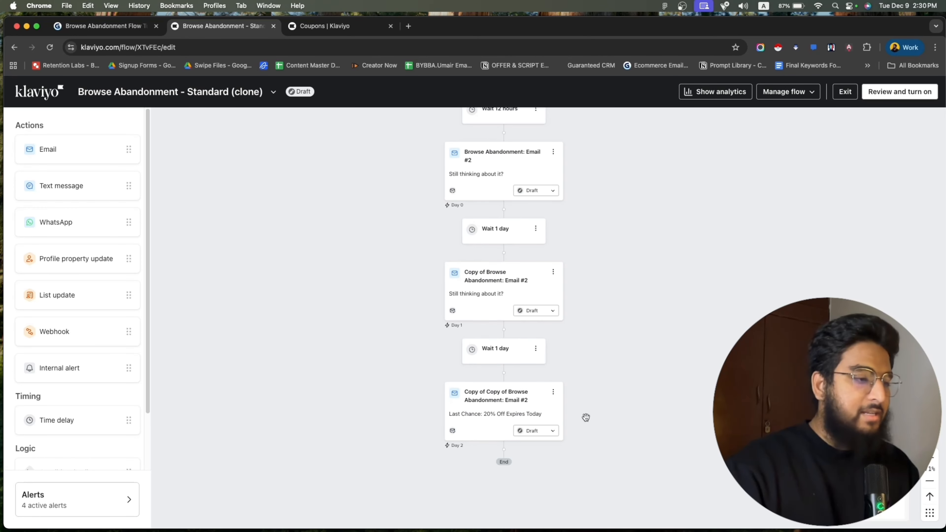
scroll(586, 417, up, 7)
scroll(633, 358, down, 3)
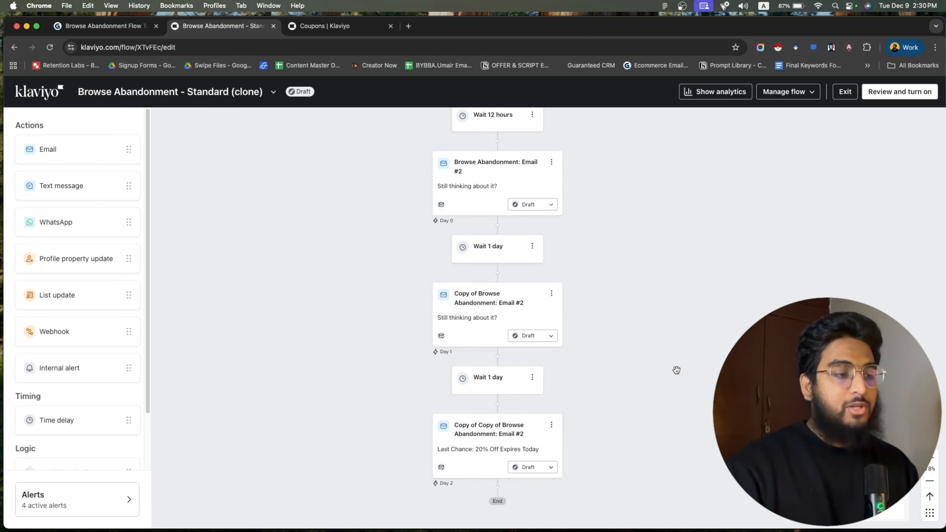
scroll(642, 366, up, 4)
scroll(641, 366, up, 1)
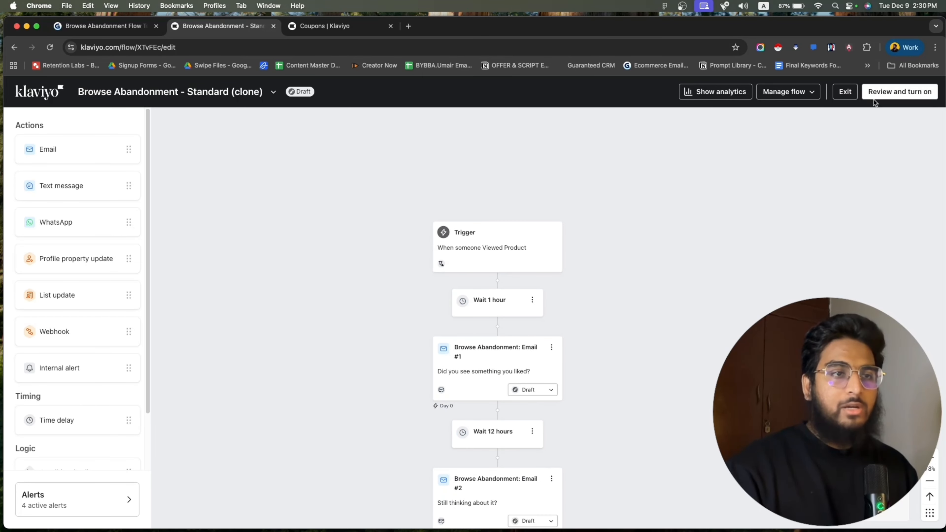
View the flow's review and turn-on options, then close them without saving.
click(900, 92)
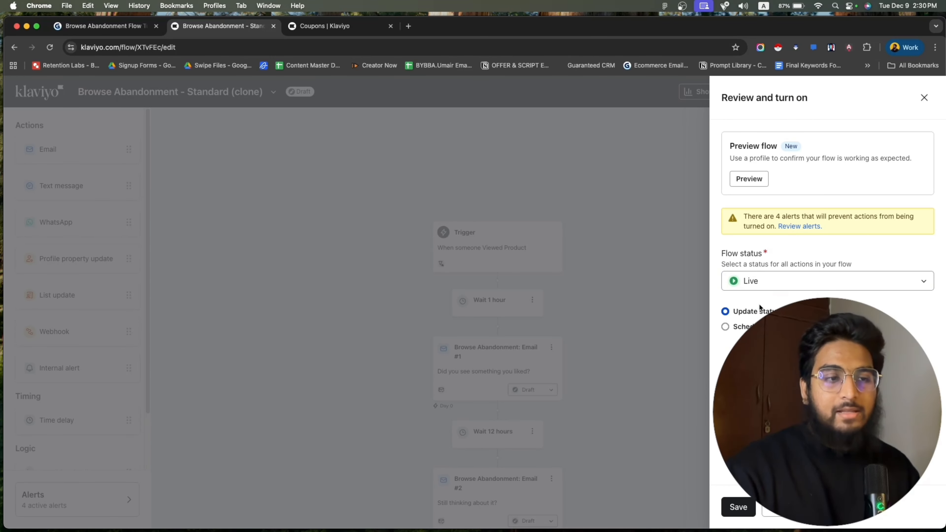
click(924, 98)
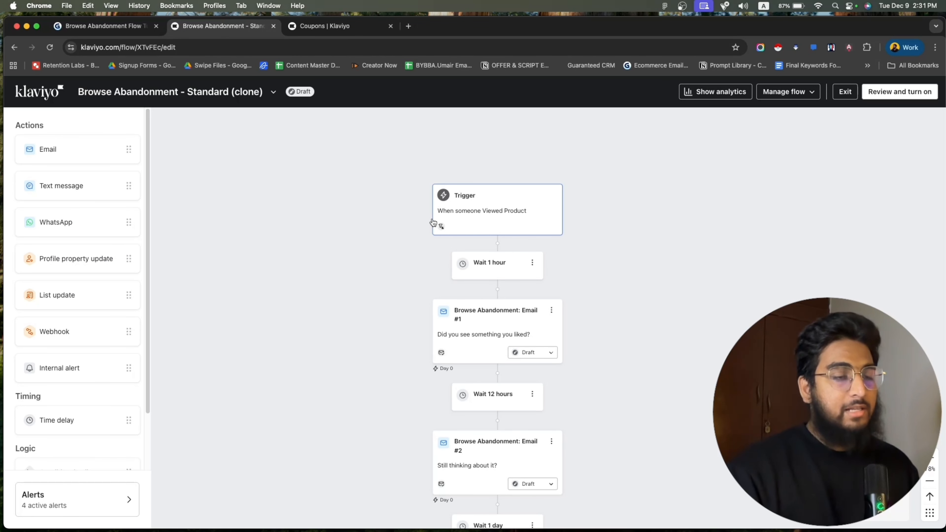
Switch to the Gamma tutorial document and read the "A/B Testing and Optimization" section.
click(107, 32)
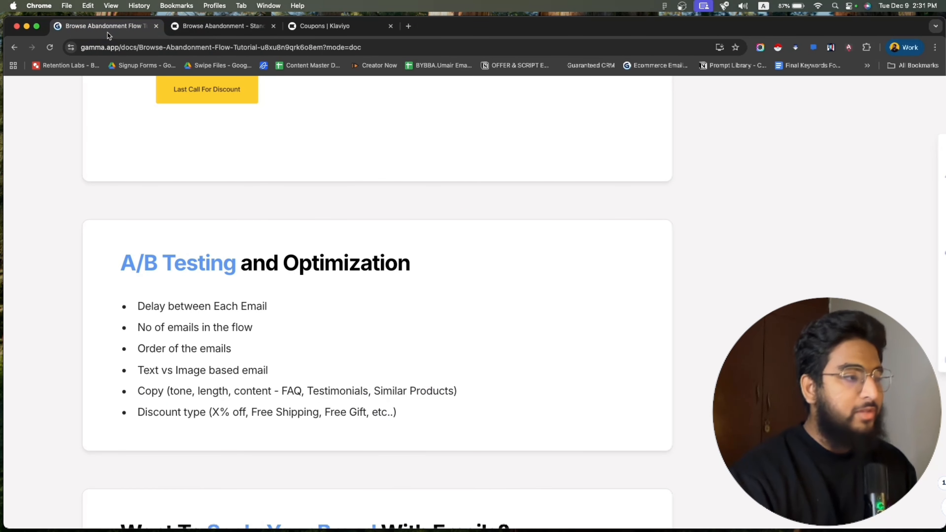
scroll(229, 276, down, 2)
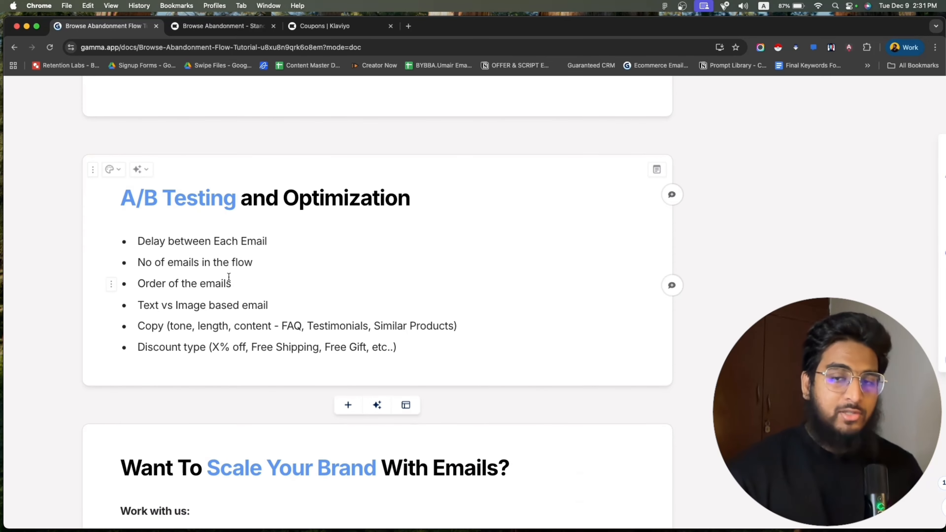